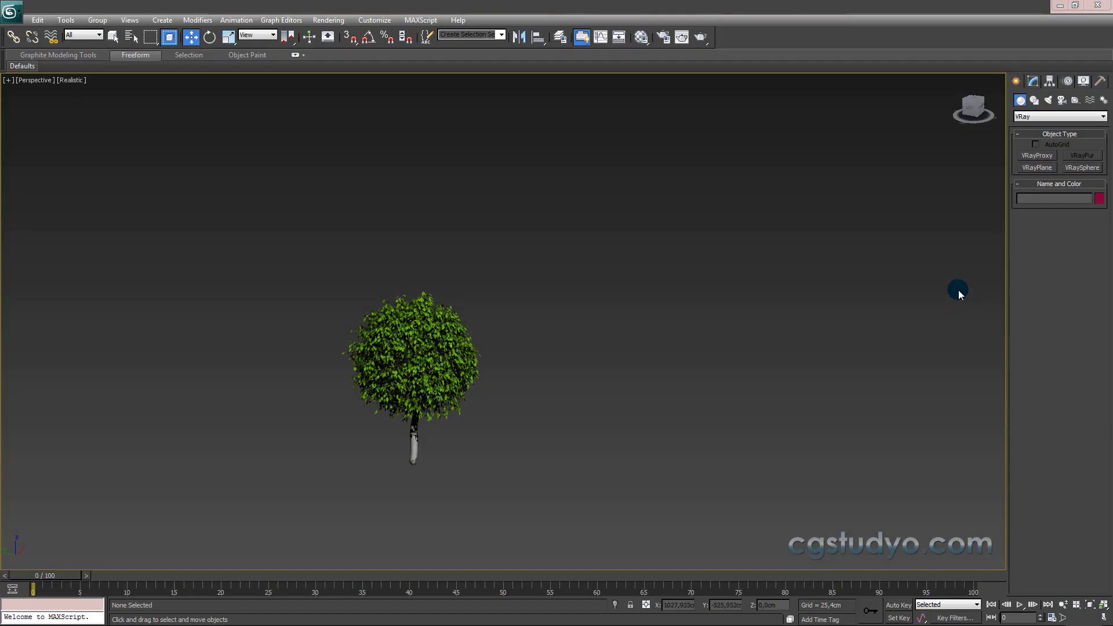
Step: Orbit around the tree, select the yapraklar leaves object and move it to the left
middle_drag(373, 460, 509, 454)
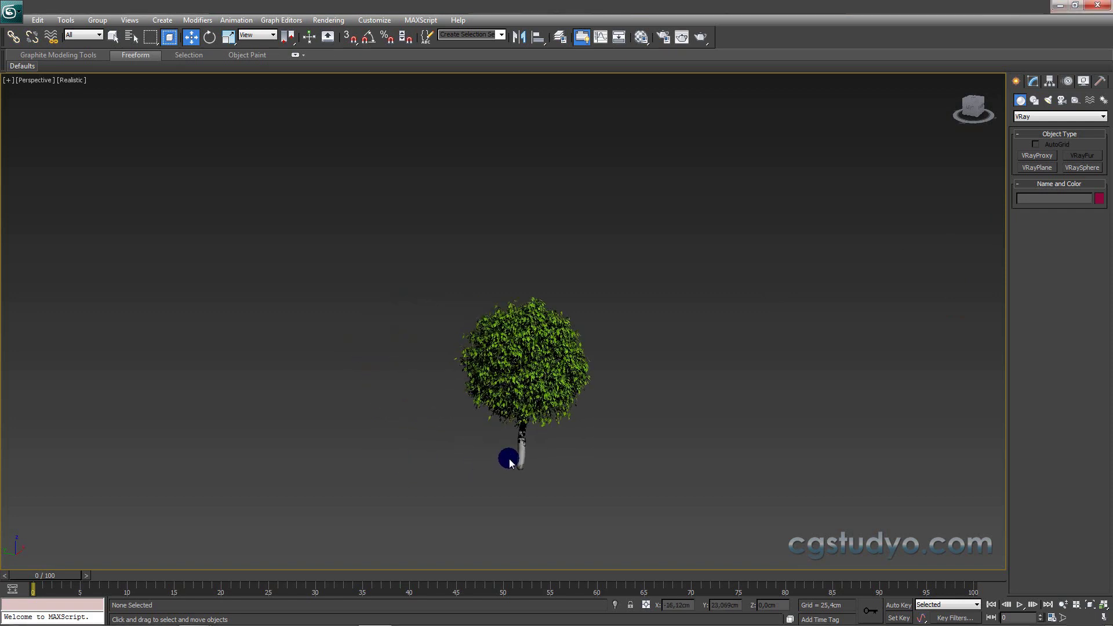
scroll(542, 413, up, 4)
scroll(543, 414, down, 4)
mouse_move(510, 329)
alt+middle_down()
mouse_move(513, 319)
mouse_move(529, 358)
mouse_move(589, 372)
mouse_move(589, 336)
mouse_move(613, 319)
alt+middle_up()
click(590, 372)
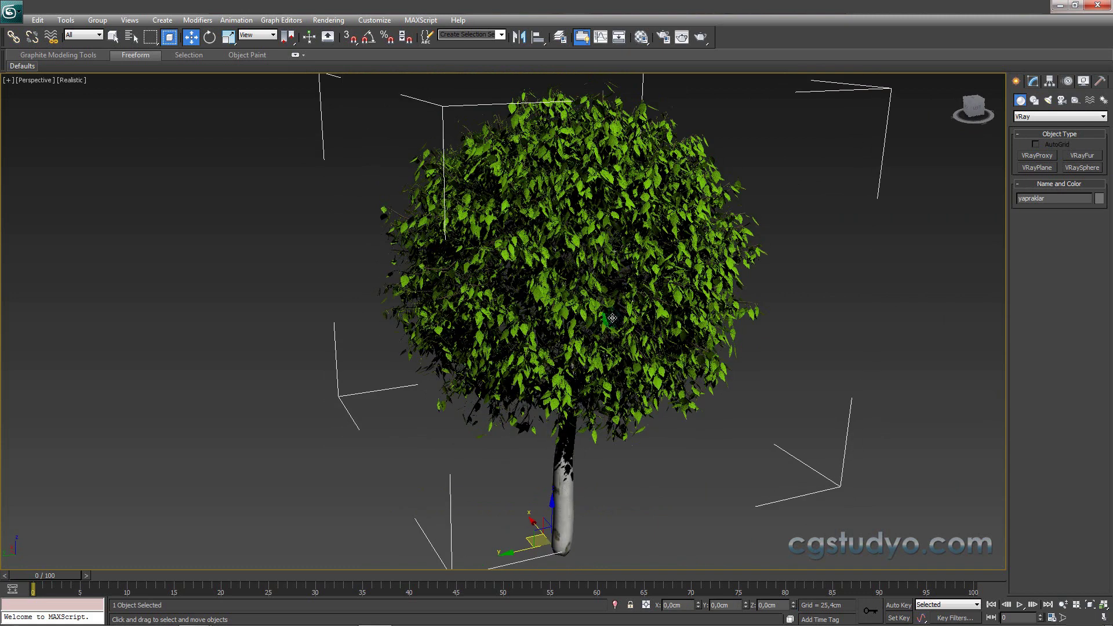
scroll(613, 319, down, 6)
scroll(613, 317, up, 2)
click(639, 235)
click(574, 302)
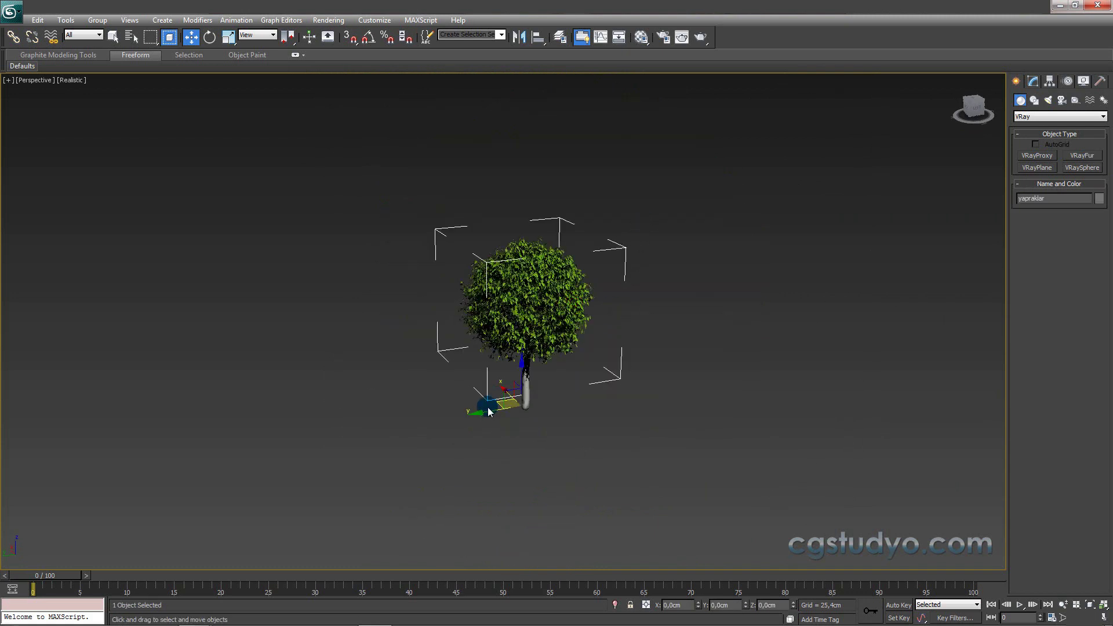
drag(487, 410, 366, 427)
Step: Inspect the dal branches and kok trunk objects, then undo the last selection change
click(531, 277)
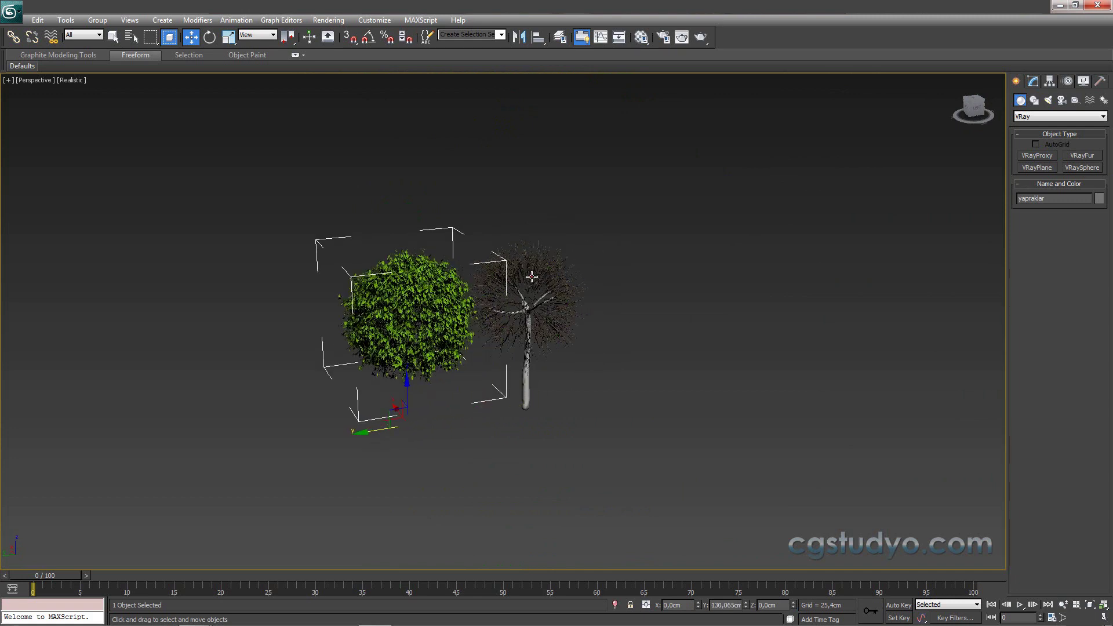
click(521, 386)
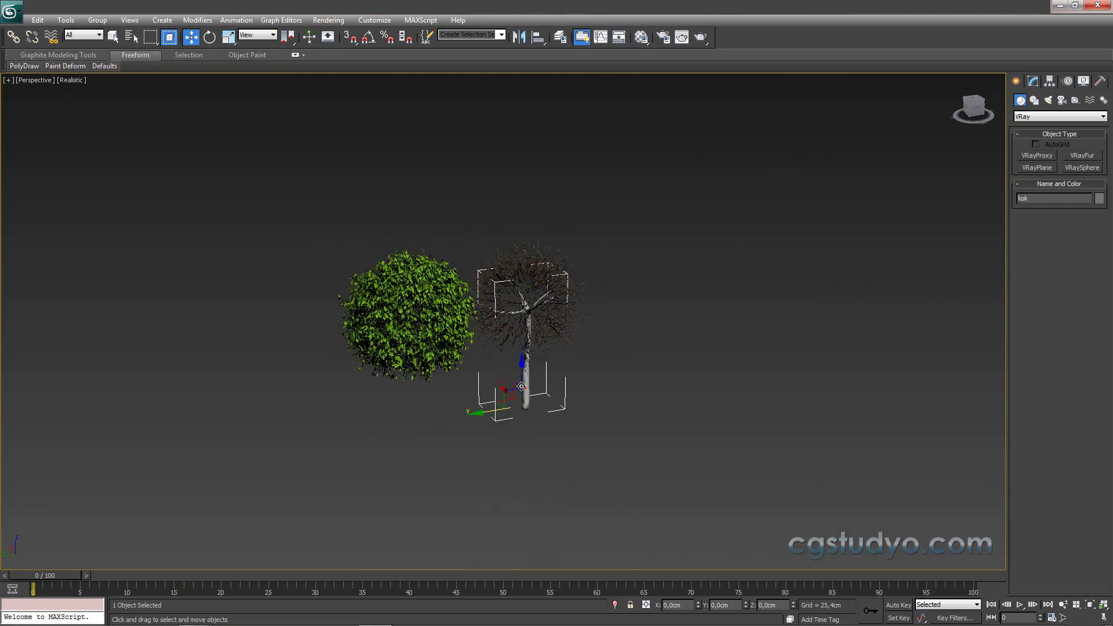
click(426, 342)
key(ctrl+z)
key(ctrl+z)
key(ctrl+z)
key(ctrl+z)
key(ctrl+z)
Step: Group the three tree parts as Group001, then ungroup them back into separate objects
drag(651, 182, 384, 478)
click(102, 20)
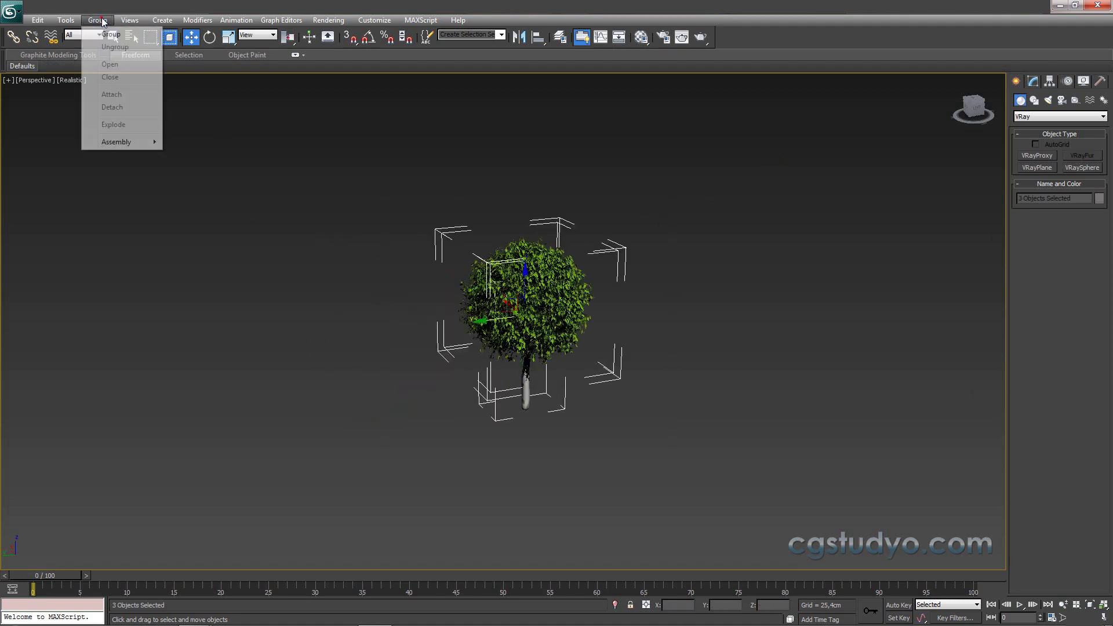
key(Return)
click(703, 222)
click(510, 307)
click(97, 20)
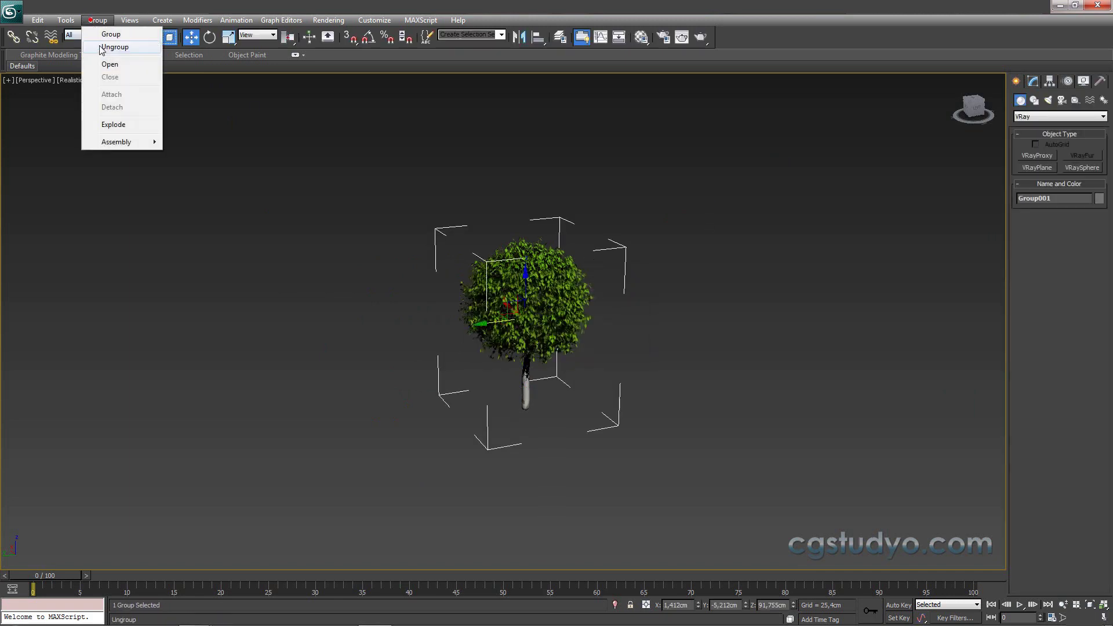
click(113, 47)
click(626, 145)
click(561, 266)
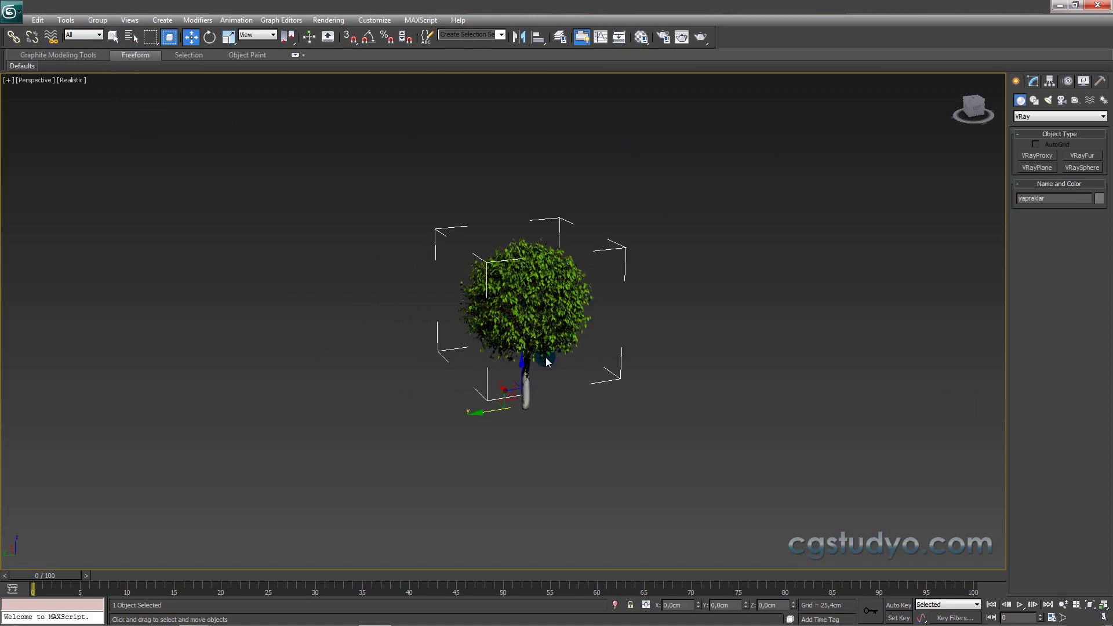
Step: Show viewport polygon and vertex statistics with 7 and reselect the whole tree
middle_drag(547, 362, 526, 435)
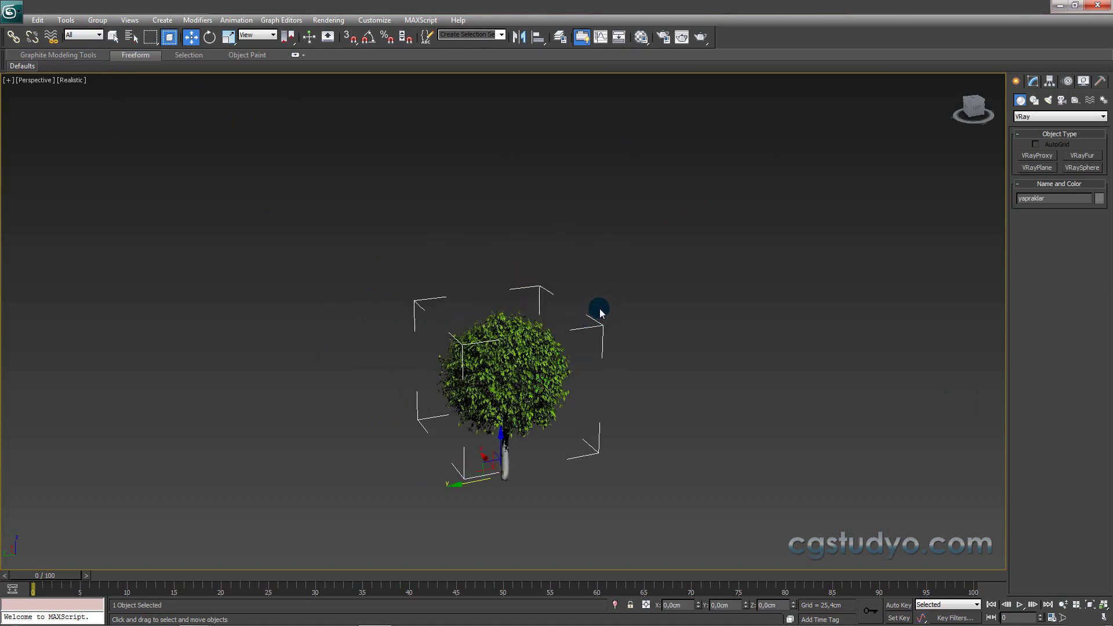
key(7)
click(403, 238)
drag(354, 531, 353, 533)
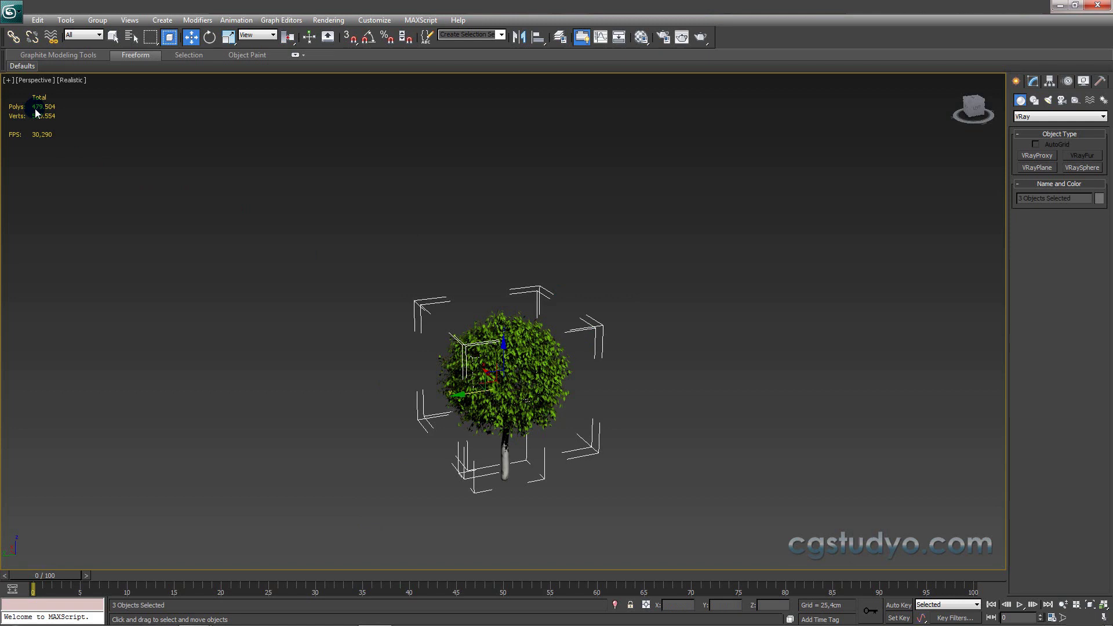
click(294, 183)
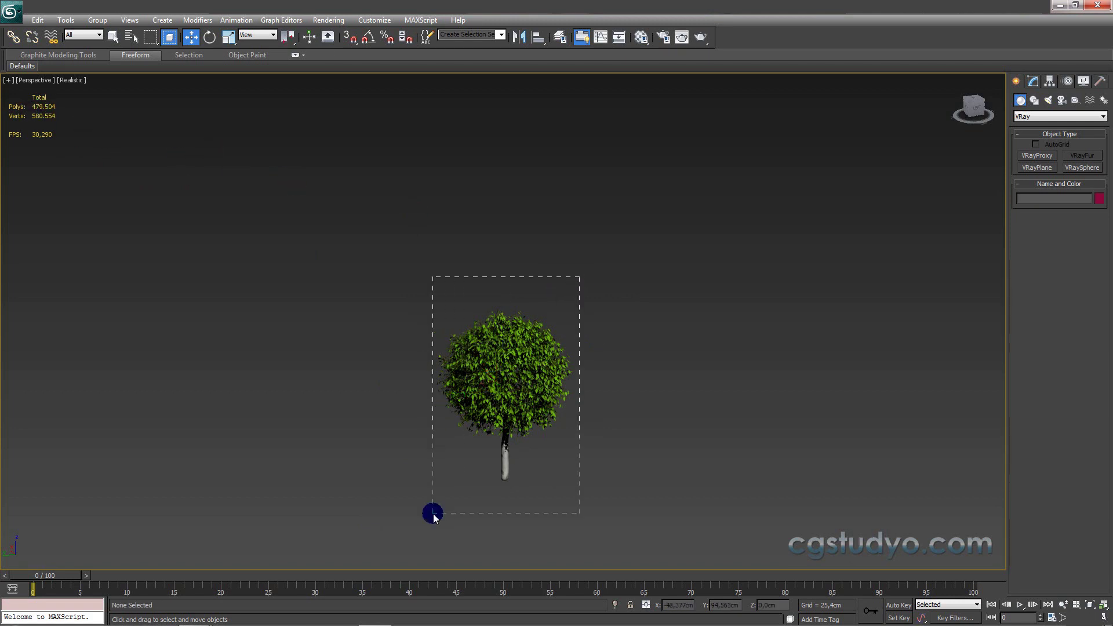
drag(434, 515, 458, 486)
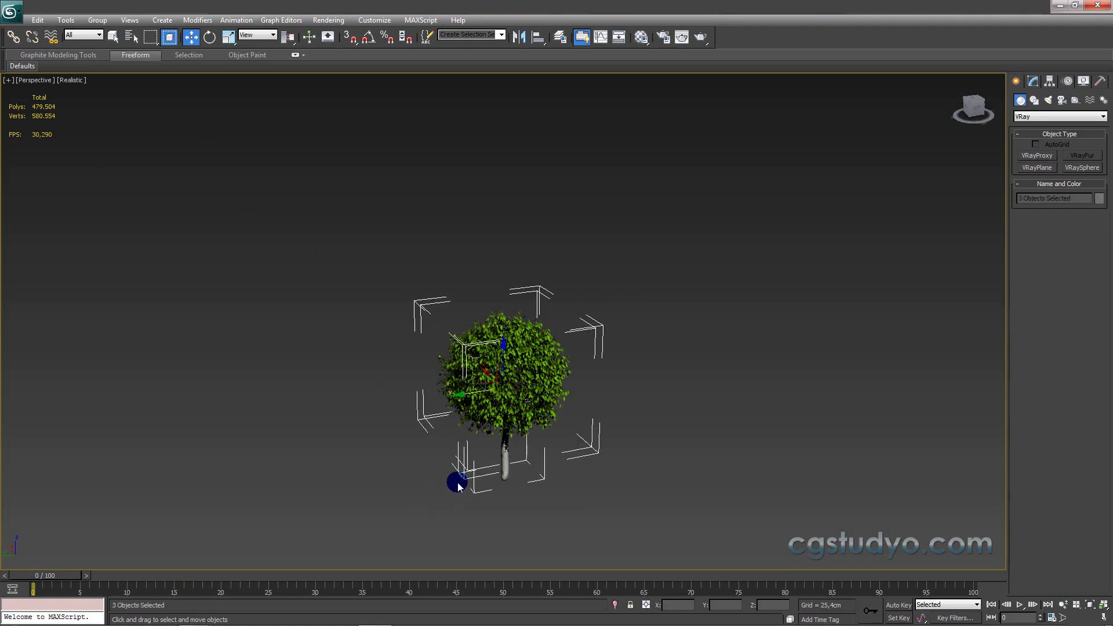
Step: Switch to the Top view and choose the Standard Primitives Box tool
key(t)
scroll(566, 418, up, 5)
scroll(560, 402, down, 5)
scroll(560, 402, down, 3)
click(1041, 116)
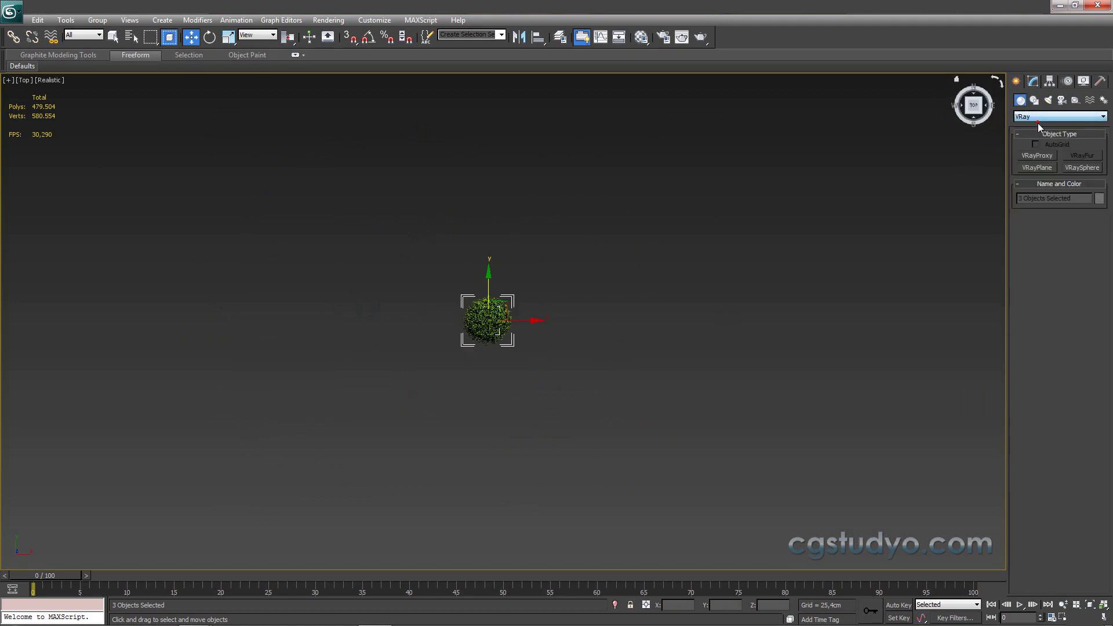
click(1036, 117)
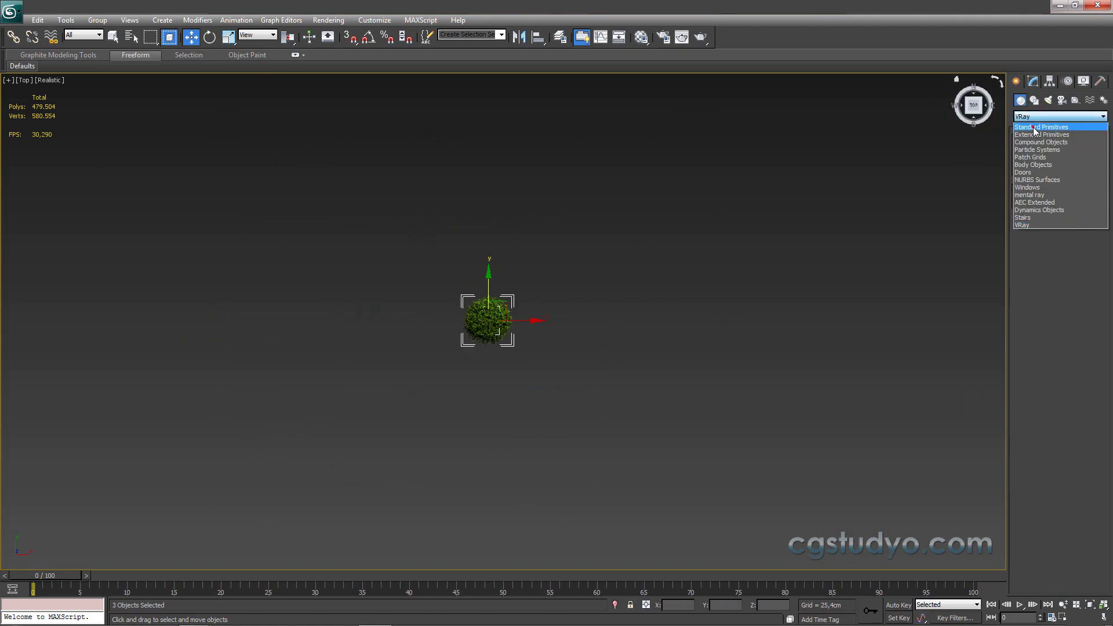
click(1037, 156)
Step: Draw Box001 beside the tree and orbit to an angled 3/4 view
mouse_move(649, 388)
middle_down()
mouse_move(537, 380)
mouse_move(516, 242)
middle_up()
scroll(560, 285, up, 2)
middle_drag(560, 285, 509, 336)
drag(492, 280, 607, 373)
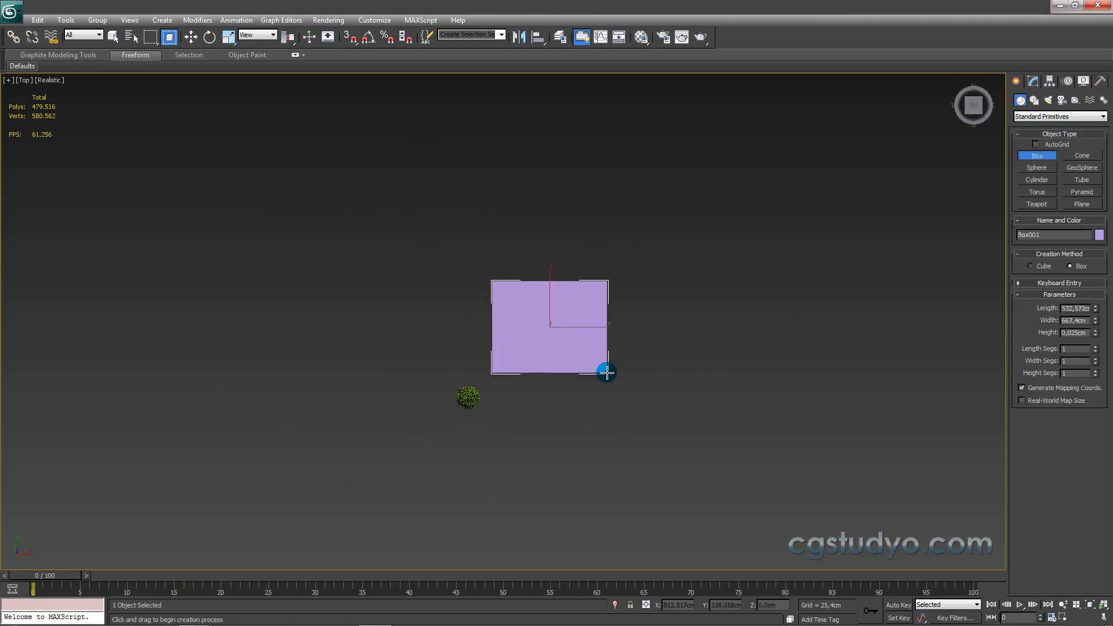
scroll(604, 325, down, 2)
key(w)
mouse_move(603, 333)
alt+middle_down()
mouse_move(635, 220)
mouse_move(644, 239)
alt+middle_up()
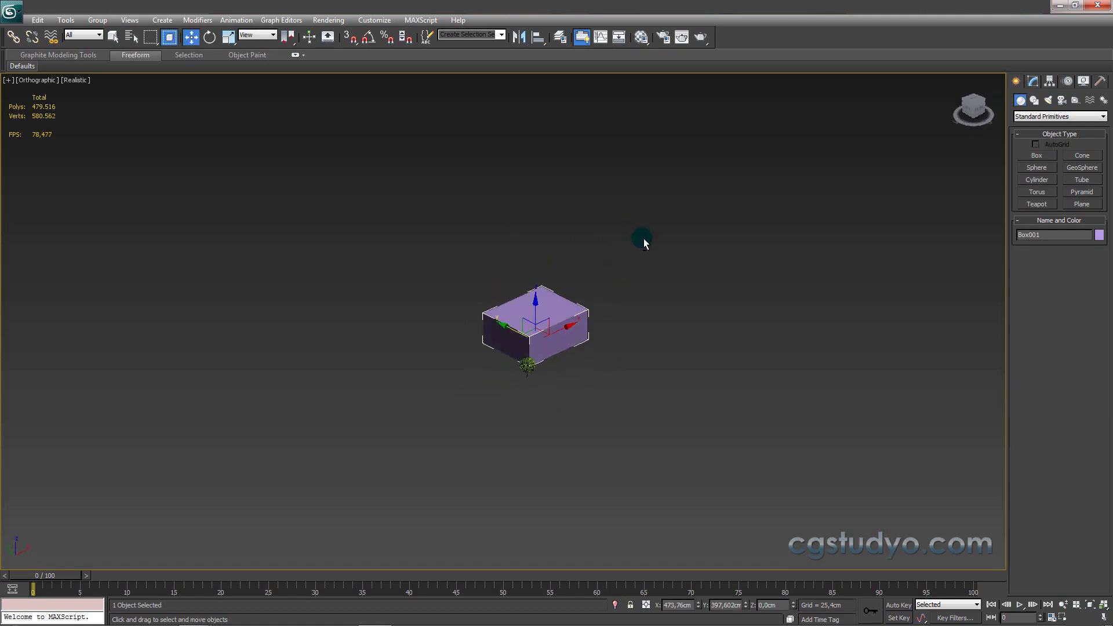
scroll(557, 306, up, 2)
scroll(557, 306, up, 3)
click(606, 423)
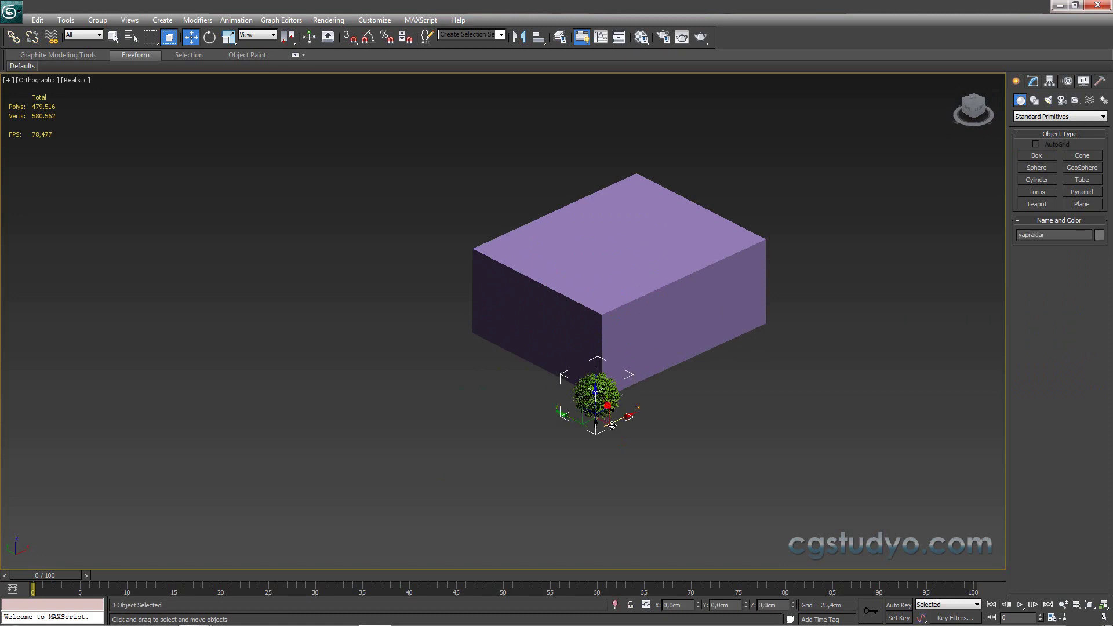
Step: In the Top view, frame and select the tree's three parts
key(t)
key(z)
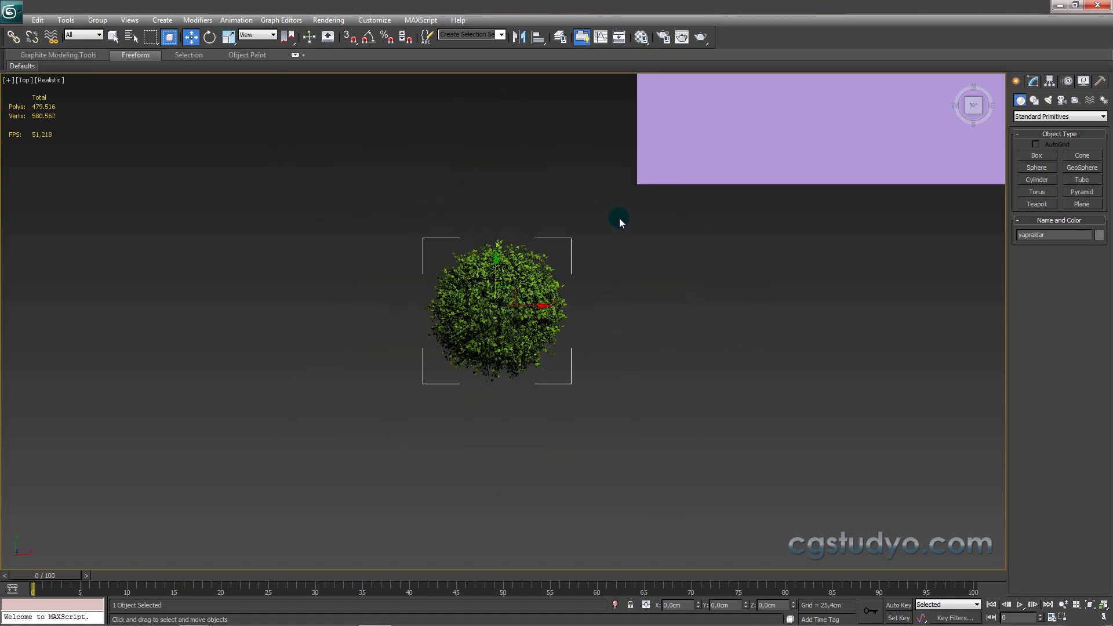
drag(404, 422, 412, 414)
scroll(509, 318, down, 2)
scroll(498, 290, down, 2)
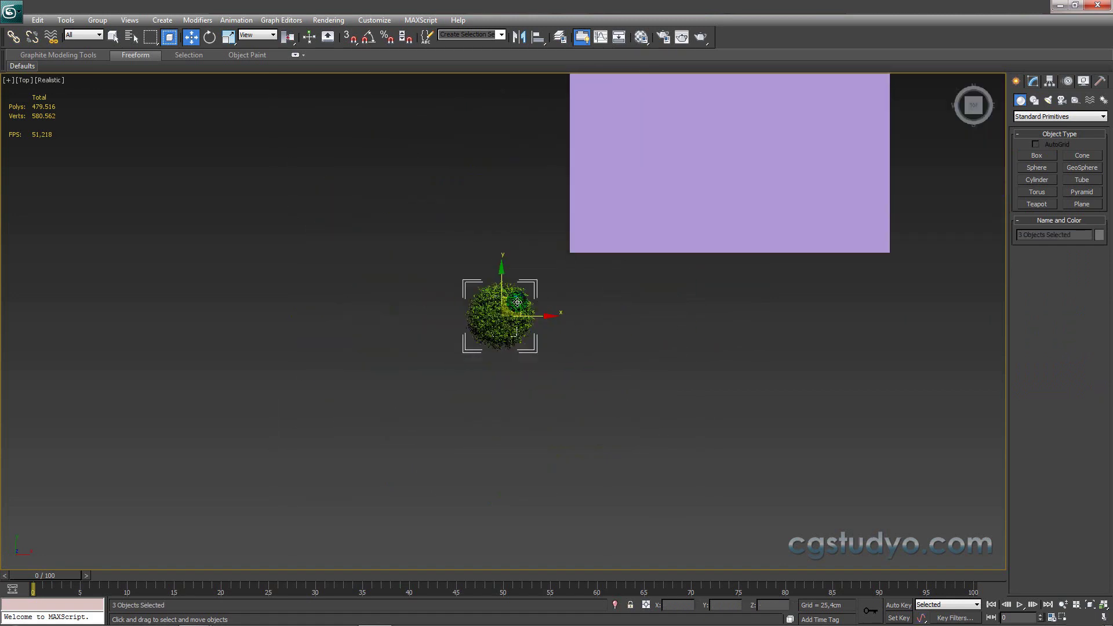
Step: Shift+drag the tree upward as instances to form a column of seven trees
shift+drag(501, 290, 501, 209)
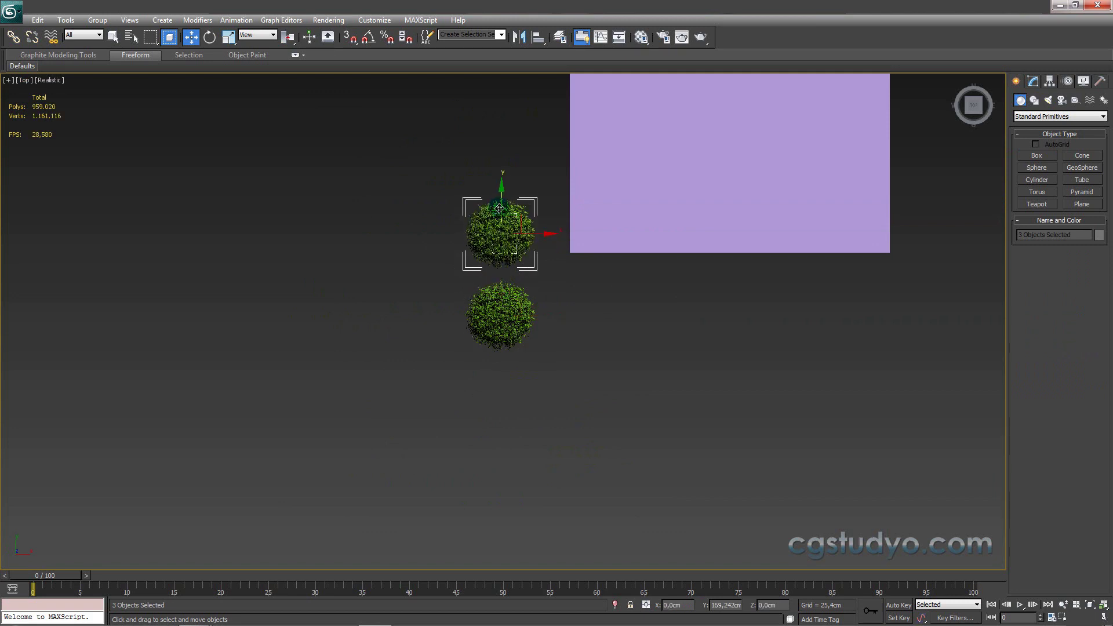
click(496, 294)
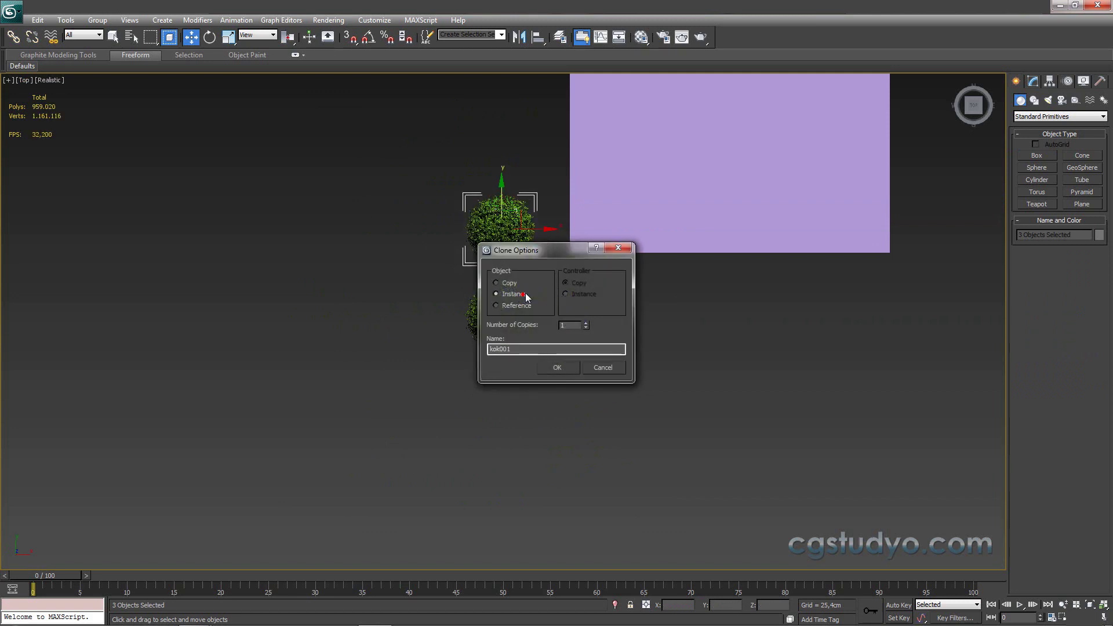
drag(583, 328, 587, 326)
click(570, 367)
scroll(604, 456, down, 2)
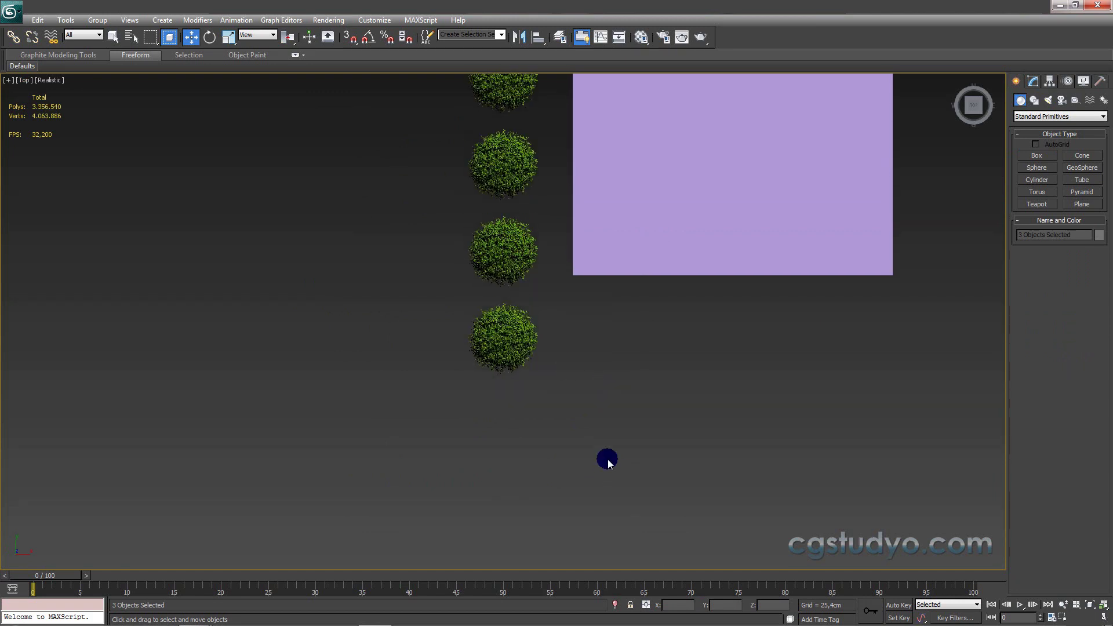
scroll(607, 432, down, 2)
scroll(608, 432, down, 2)
middle_drag(578, 338, 586, 454)
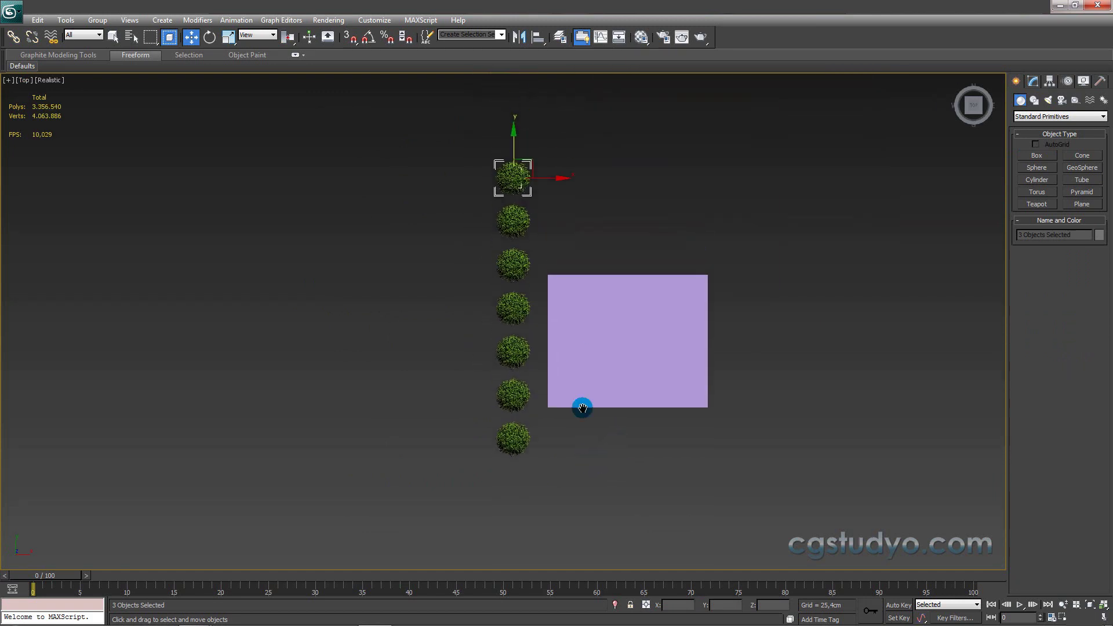
drag(542, 138, 462, 484)
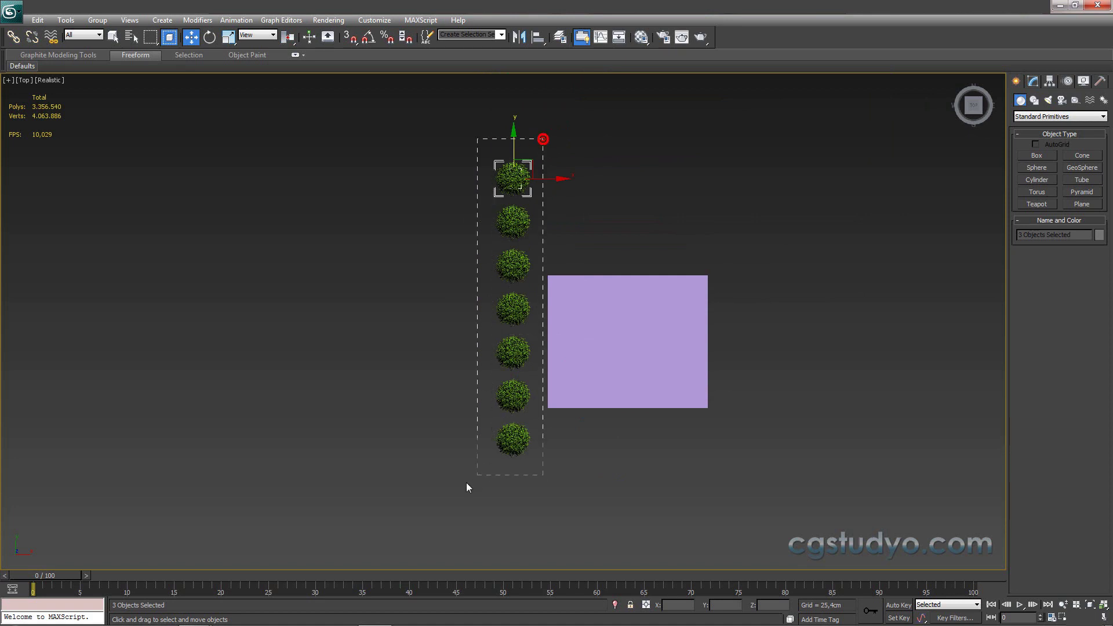
Step: Instance the seven-tree column leftward on X to make a second column, then select both
shift+drag(539, 311, 480, 315)
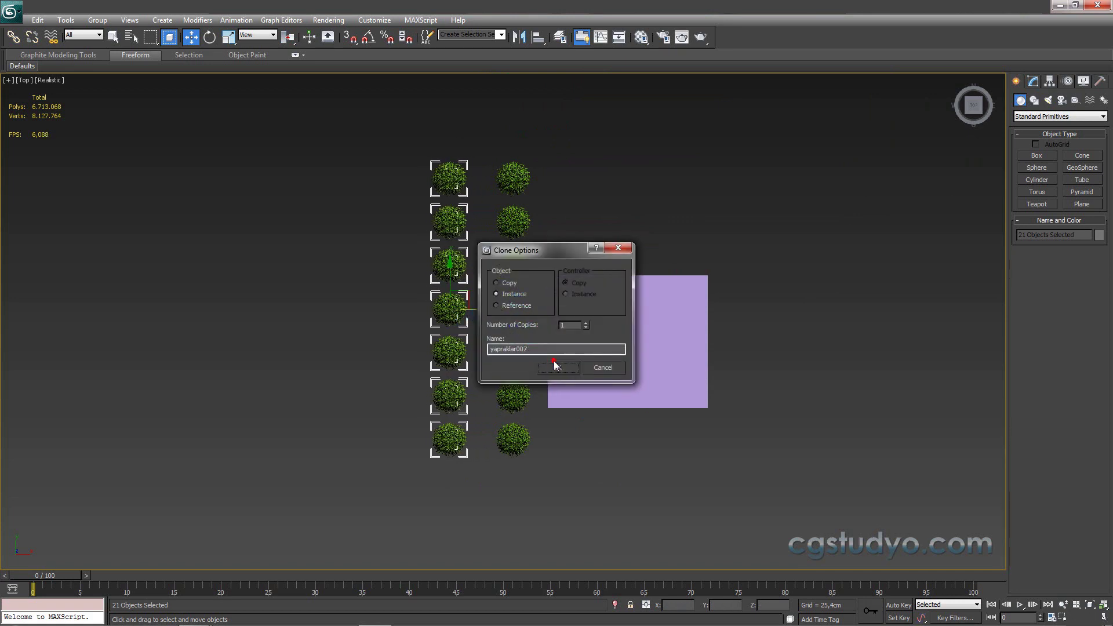
click(556, 365)
mouse_move(554, 375)
alt+middle_down()
mouse_move(565, 291)
mouse_move(558, 337)
alt+middle_up()
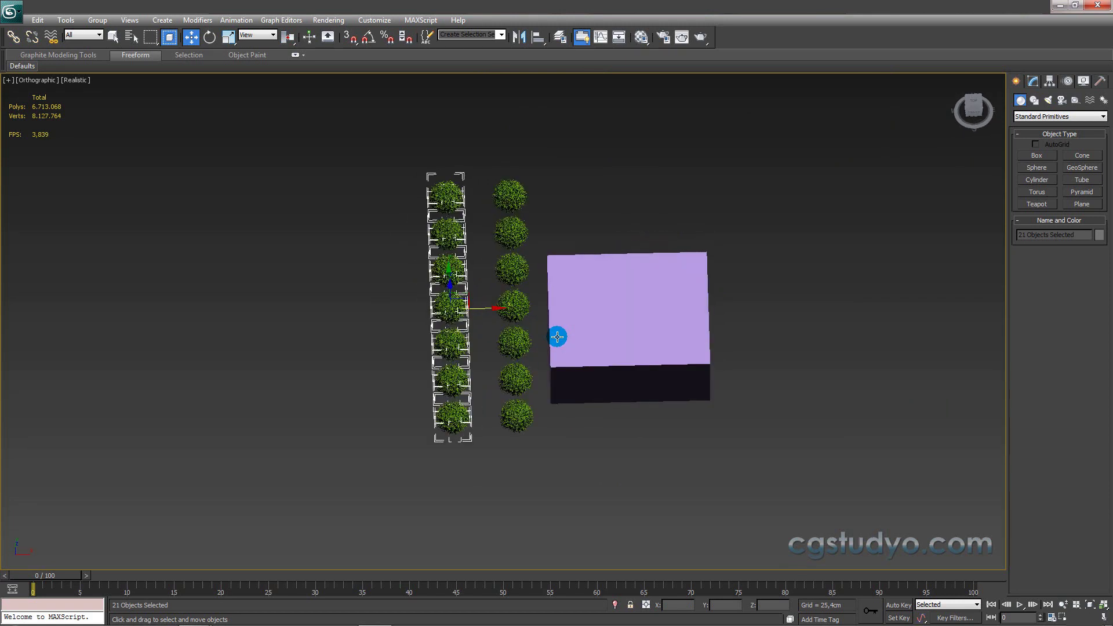
key(t)
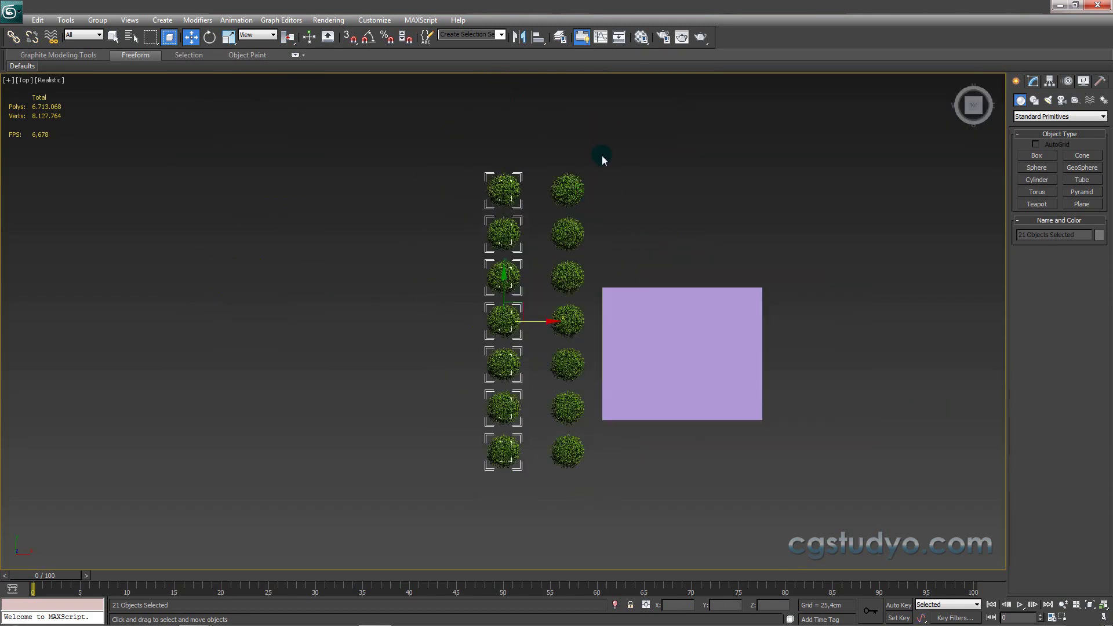
drag(473, 453, 422, 516)
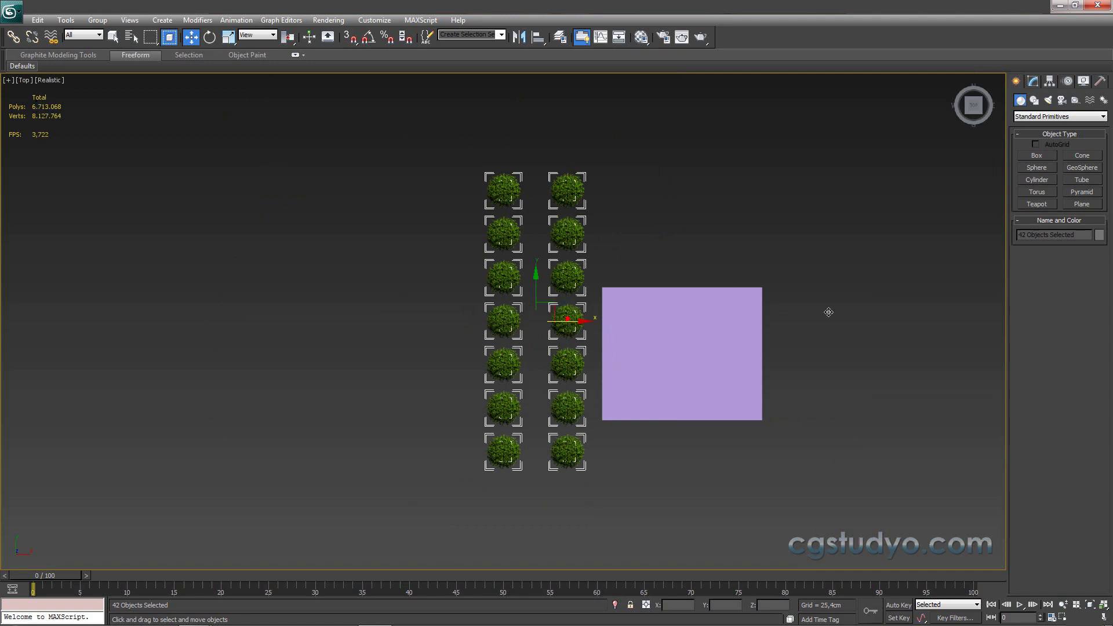
Step: Instance both tree columns to the right side of the purple box
shift+drag(829, 311, 860, 315)
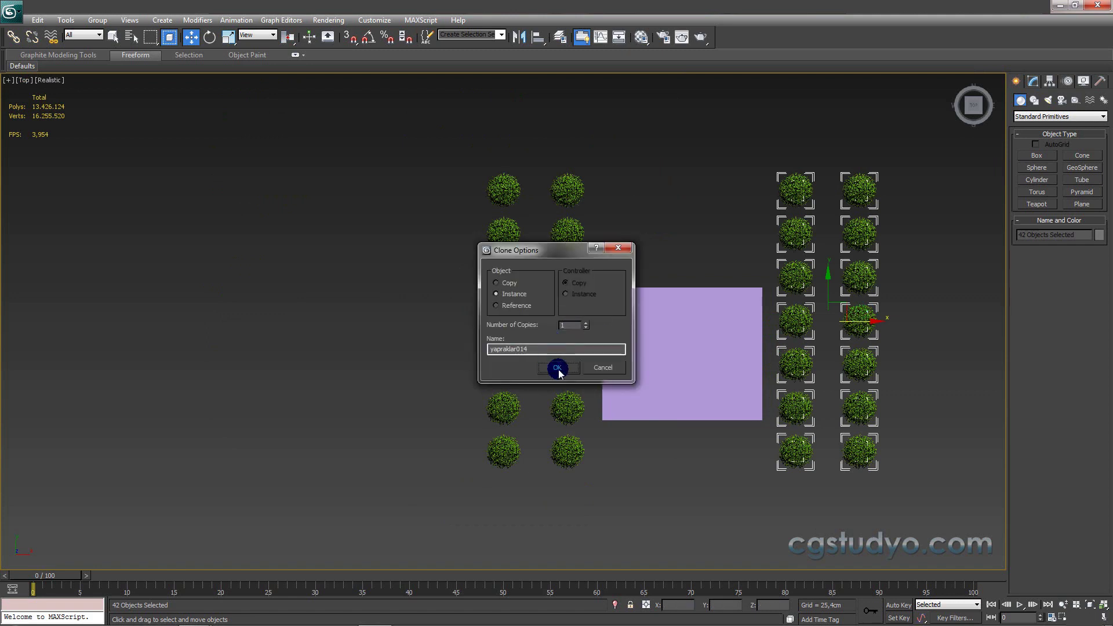
click(558, 368)
alt+middle_drag(844, 286, 858, 220)
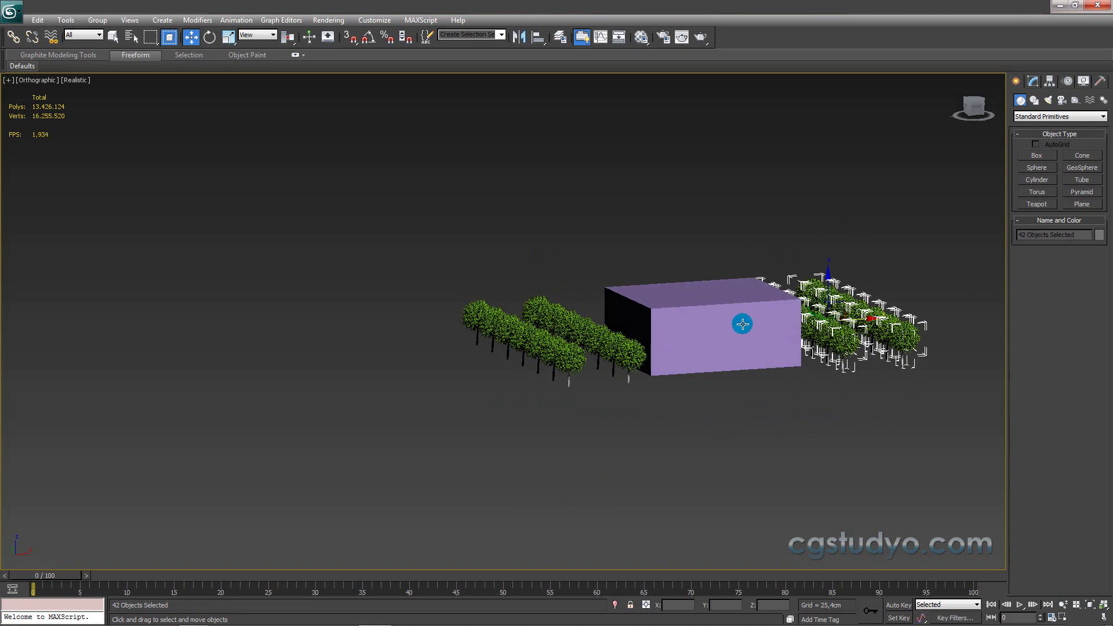
Step: Orbit, switch to Perspective view and frame the box between the four tree columns
mouse_move(708, 336)
alt+middle_down()
mouse_move(686, 367)
mouse_move(785, 327)
alt+middle_up()
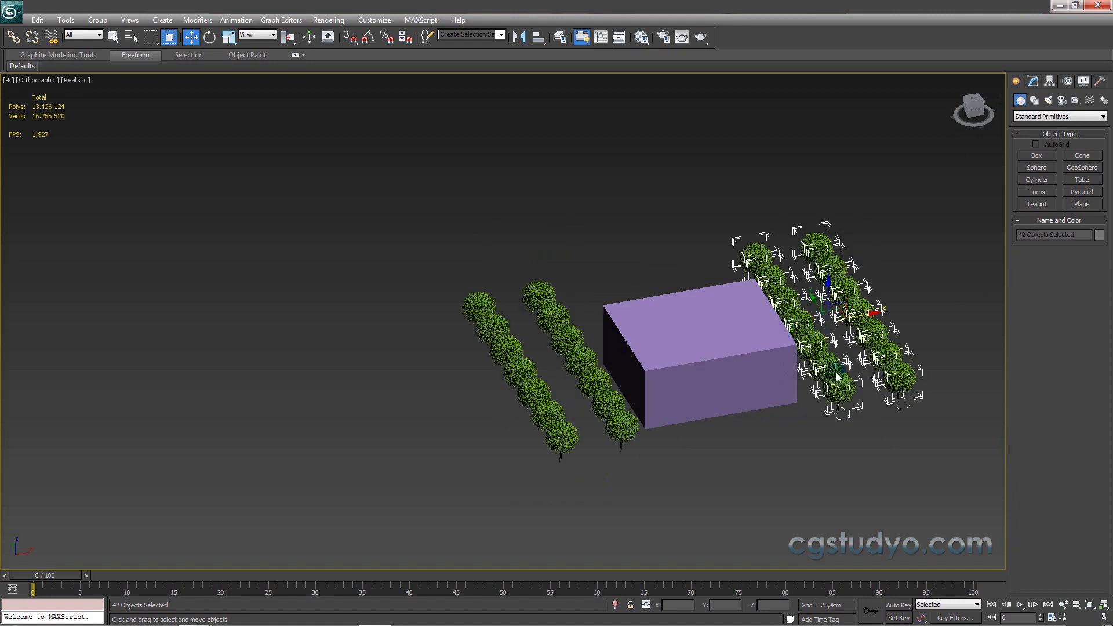
alt+middle_drag(808, 308, 516, 404)
mouse_move(891, 367)
alt+middle_down()
mouse_move(912, 298)
mouse_move(892, 330)
alt+middle_up()
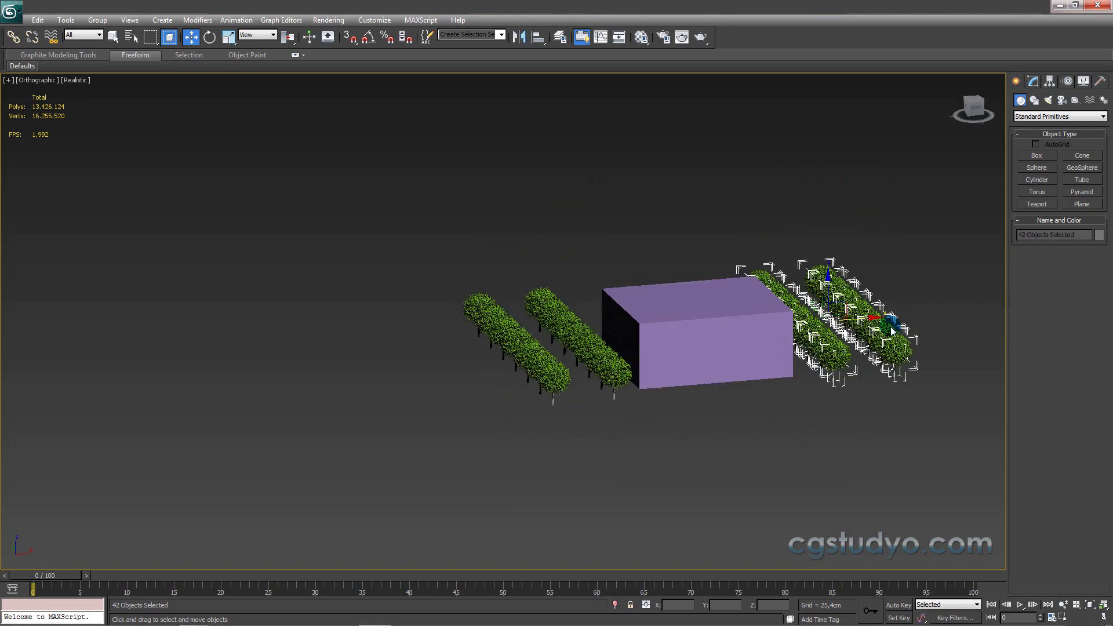
key(p)
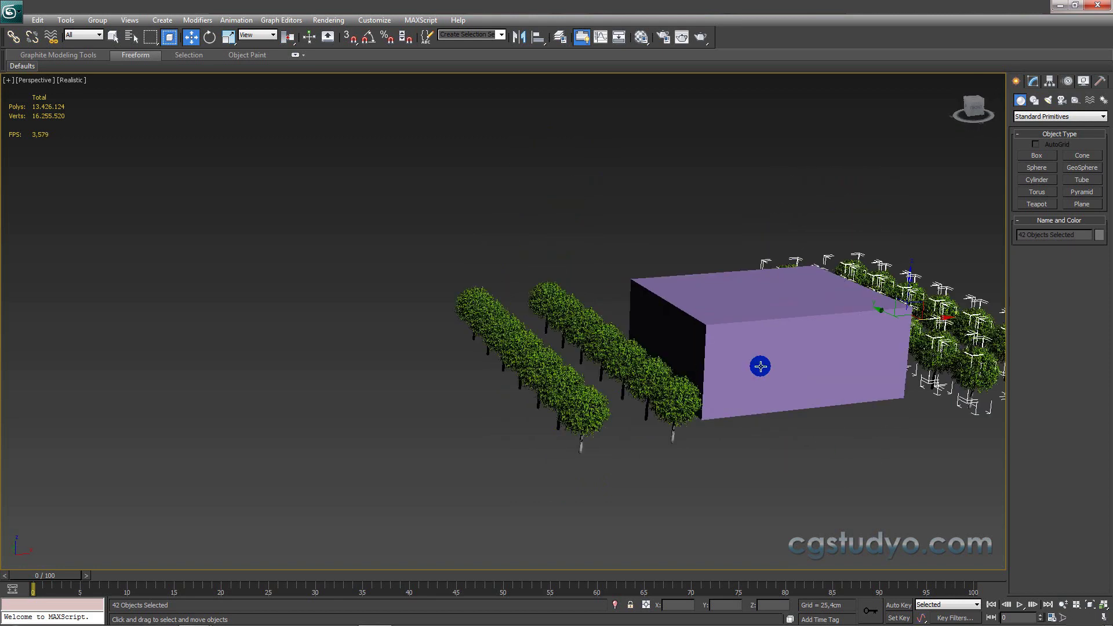
mouse_move(761, 366)
middle_down()
mouse_move(573, 279)
mouse_move(595, 282)
middle_up()
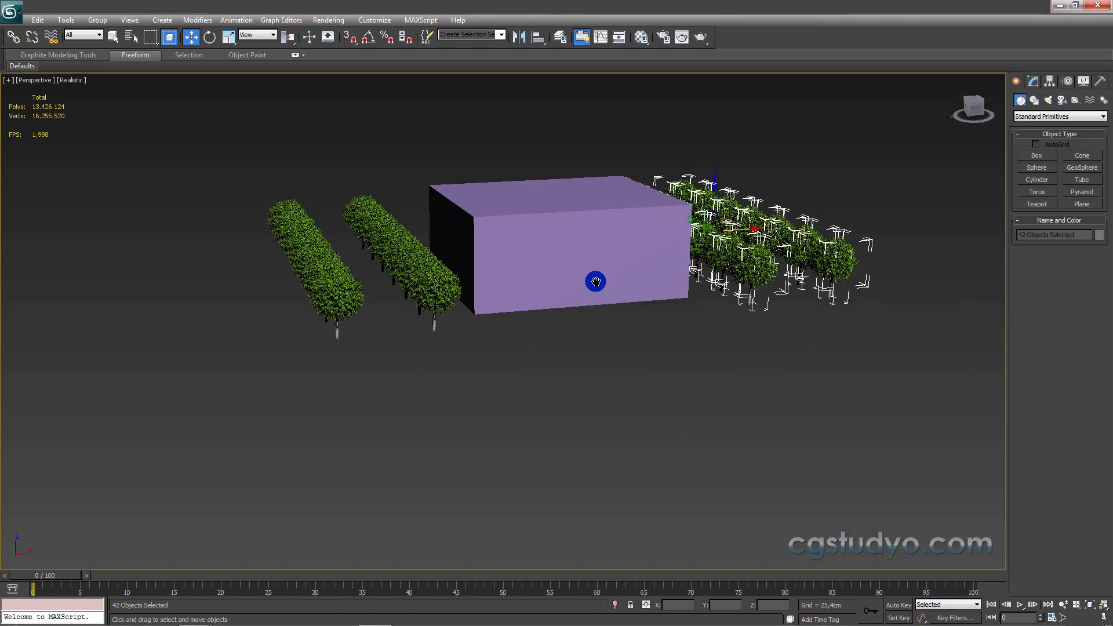
scroll(596, 282, up, 2)
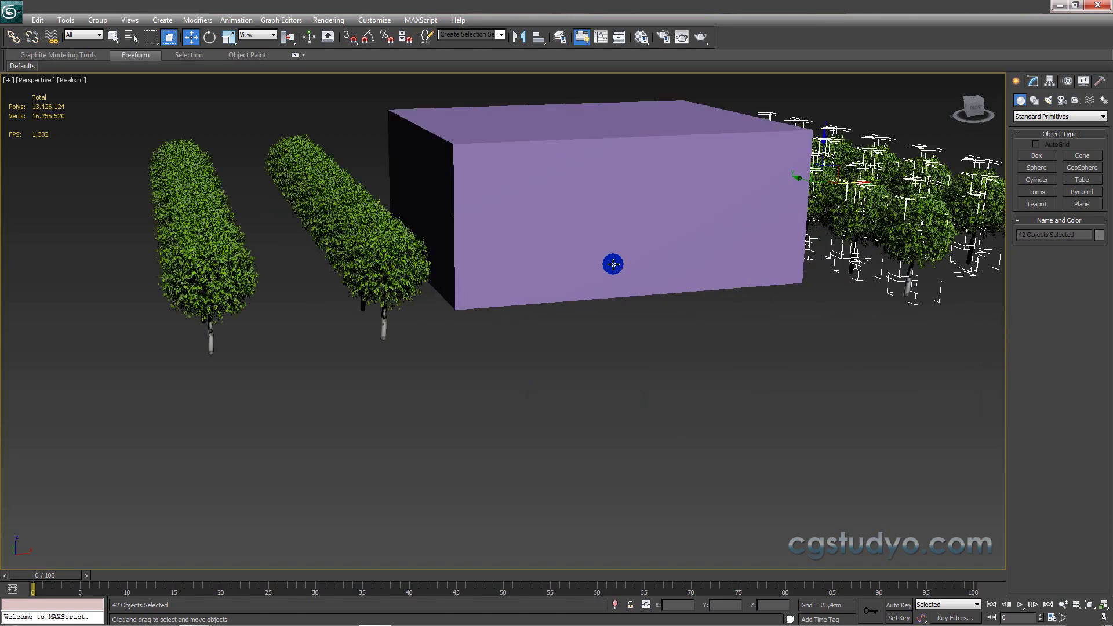
middle_drag(613, 263, 620, 327)
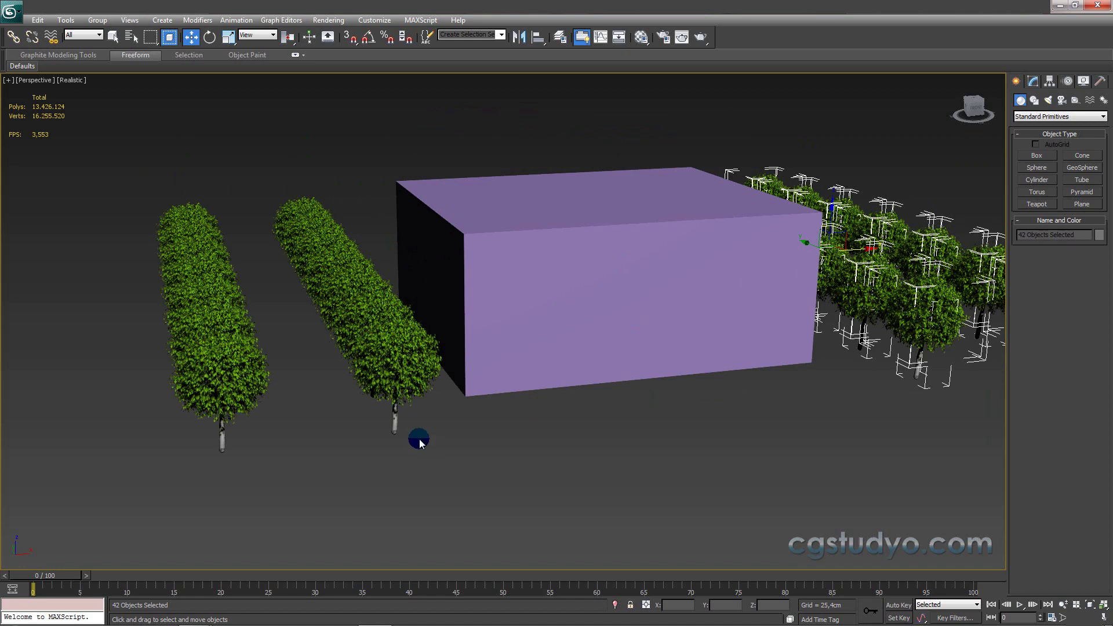
Step: Select one tree in the second row and zoom in on its leafy canopy
click(394, 416)
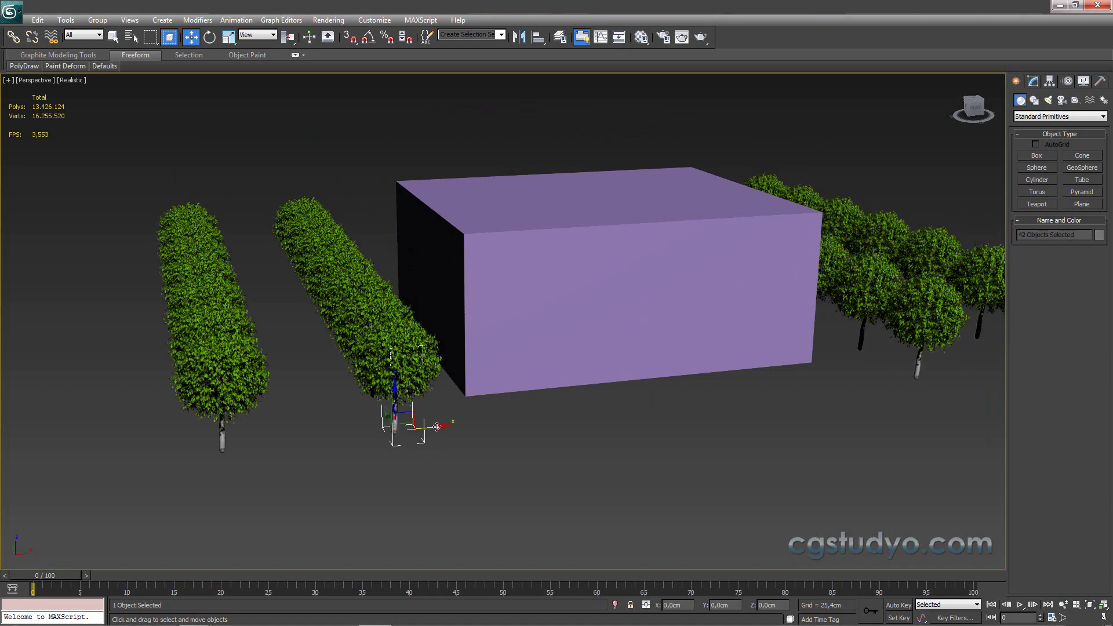
mouse_move(436, 427)
alt+middle_down()
mouse_move(484, 439)
mouse_move(463, 418)
alt+middle_up()
scroll(463, 418, up, 3)
scroll(458, 417, up, 3)
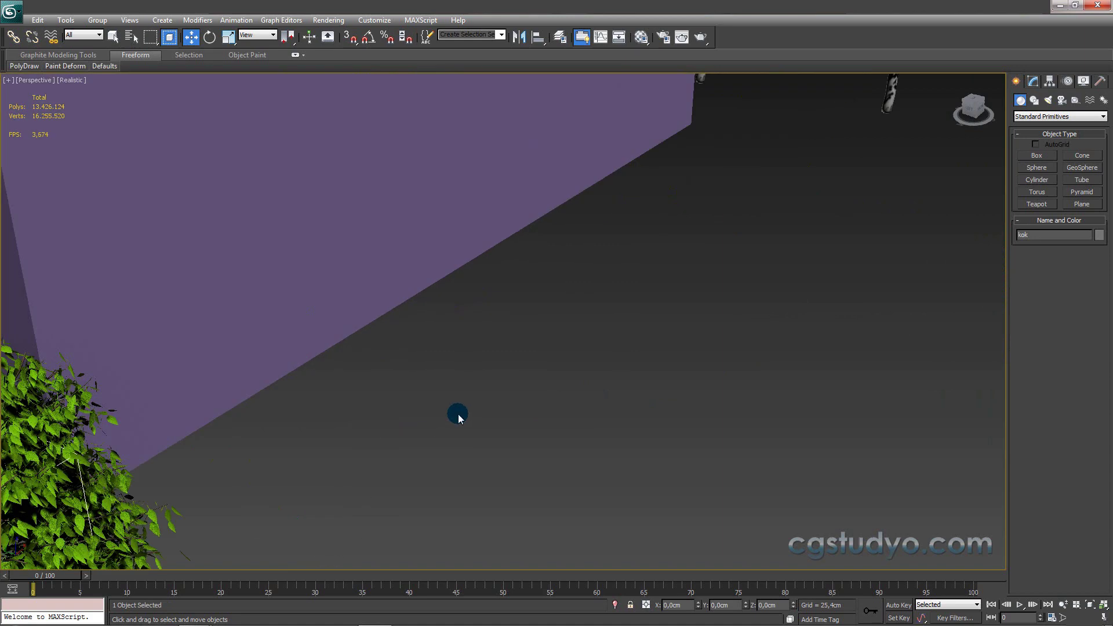
scroll(626, 315, down, 5)
middle_drag(771, 201, 641, 362)
scroll(642, 362, up, 3)
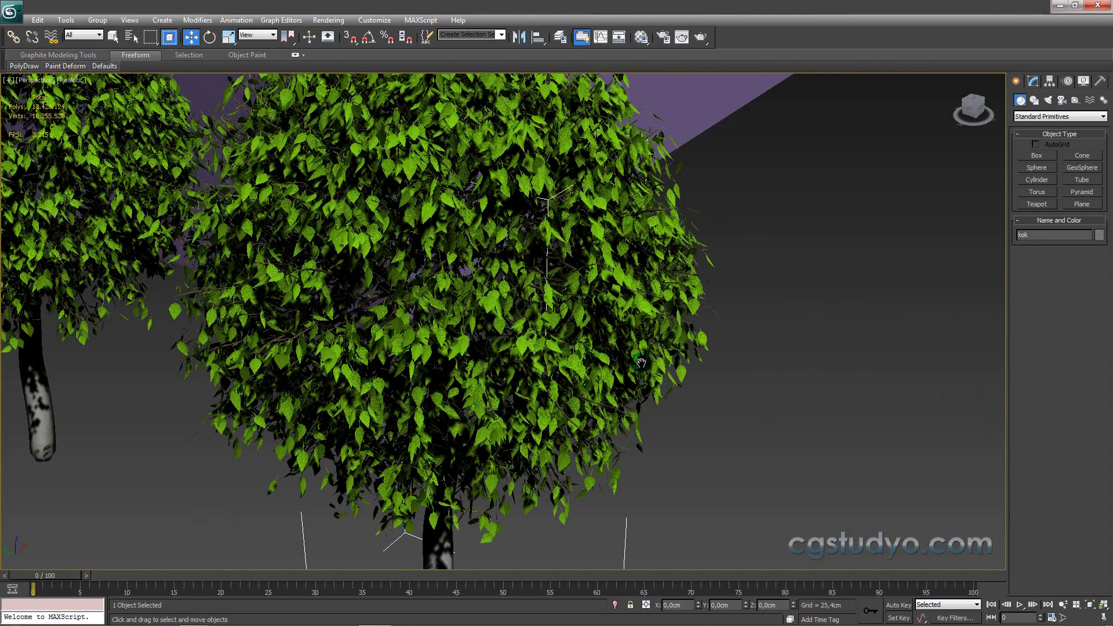
scroll(641, 362, up, 3)
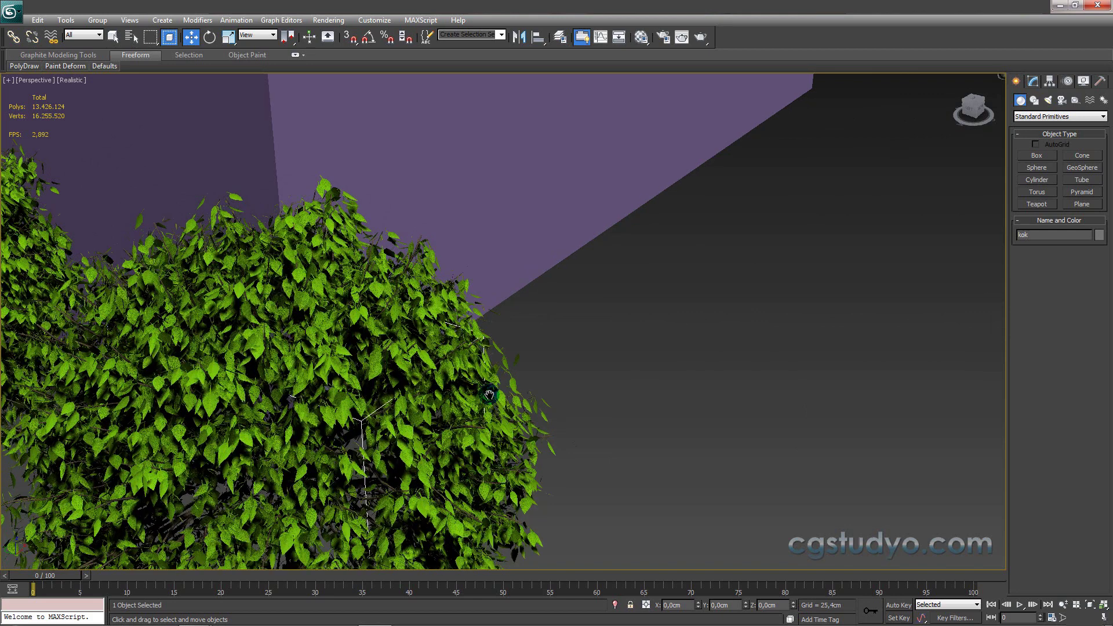
Step: Orbit so the purple box faces the camera, then look down on the trees
mouse_move(489, 395)
alt+middle_down()
mouse_move(406, 312)
mouse_move(448, 217)
alt+middle_up()
scroll(448, 218, down, 2)
scroll(376, 315, up, 5)
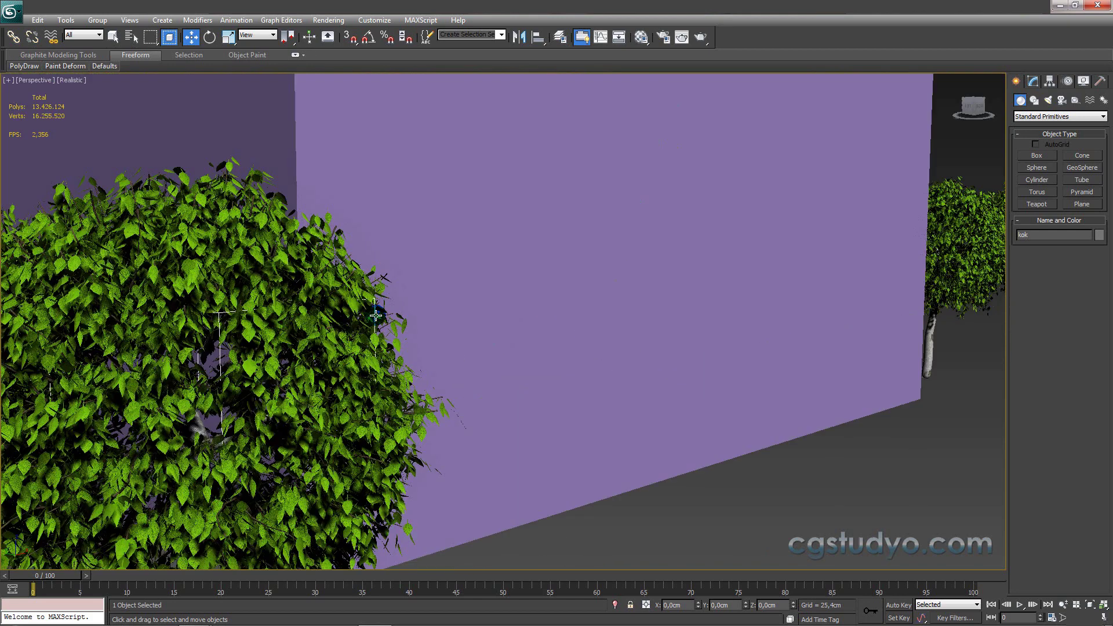
scroll(377, 316, down, 4)
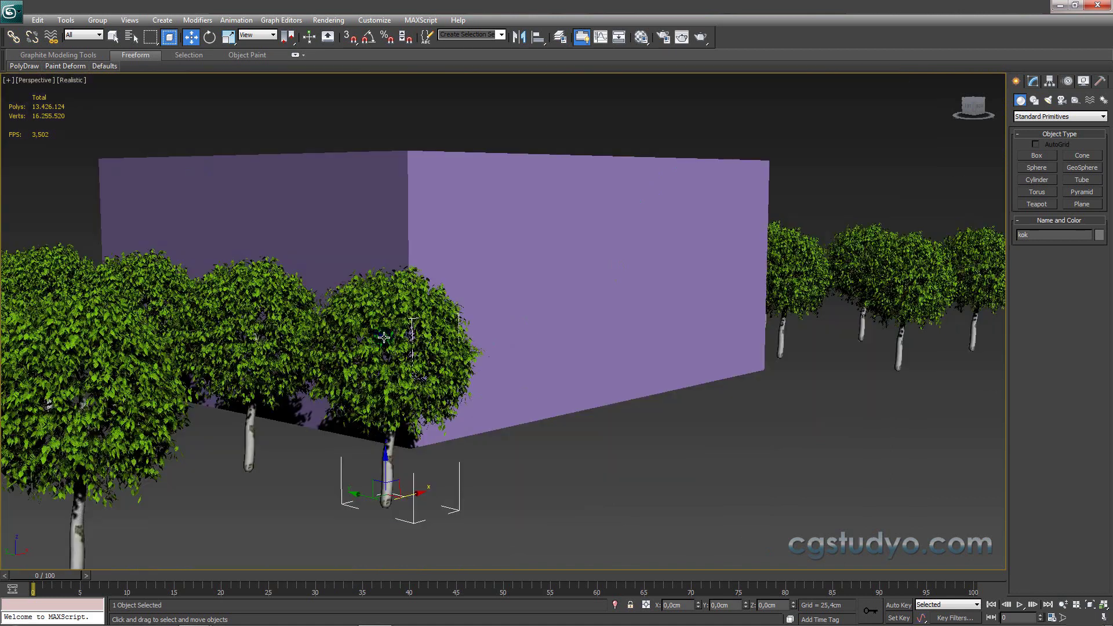
alt+middle_drag(422, 372, 411, 389)
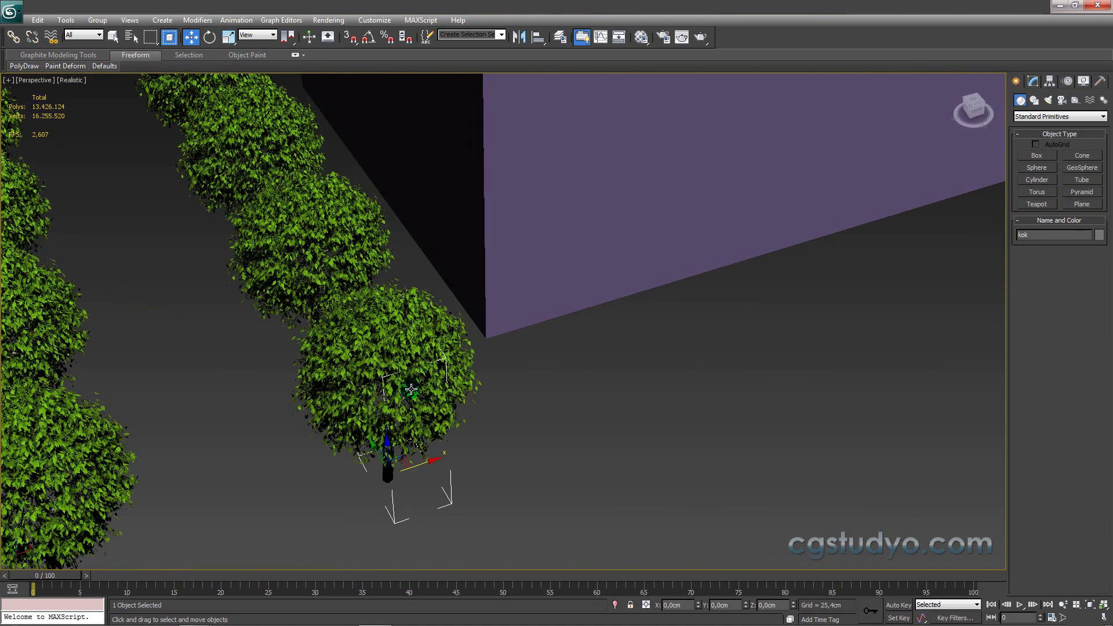
scroll(524, 403, down, 3)
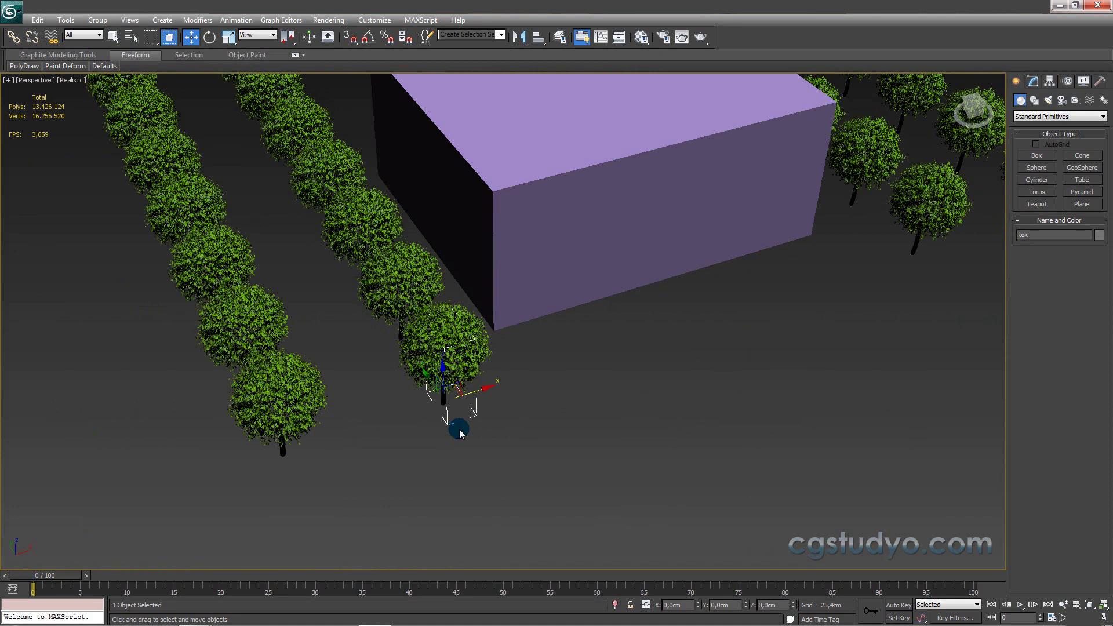
Step: In a zoomed-out Top view, delete the tree column nearest the box's left side
scroll(614, 378, down, 3)
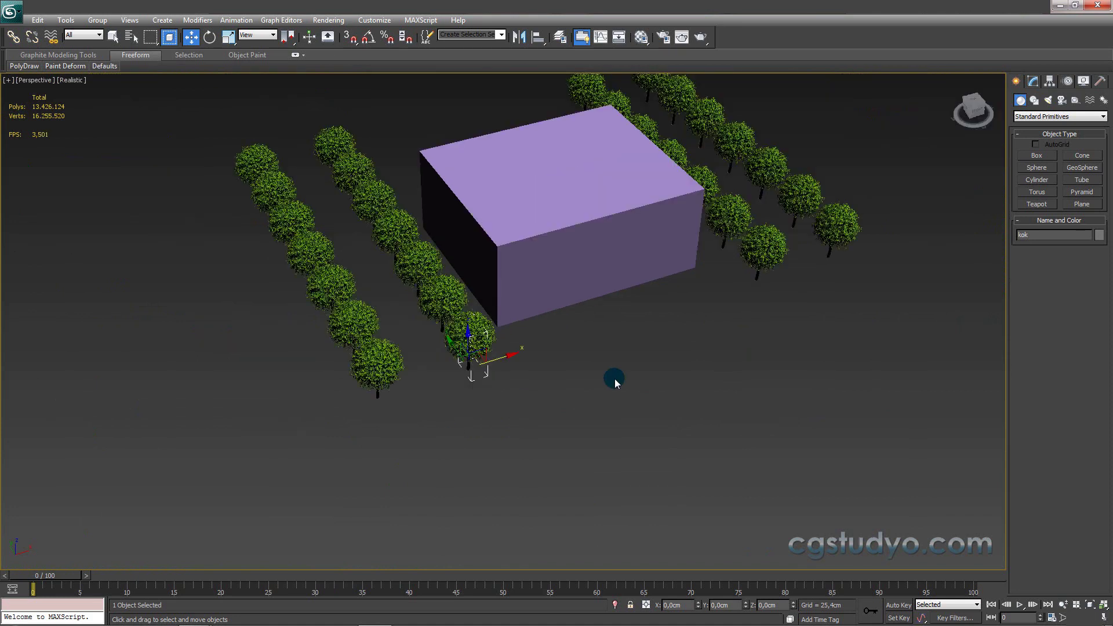
key(t)
key(z)
scroll(615, 378, down, 5)
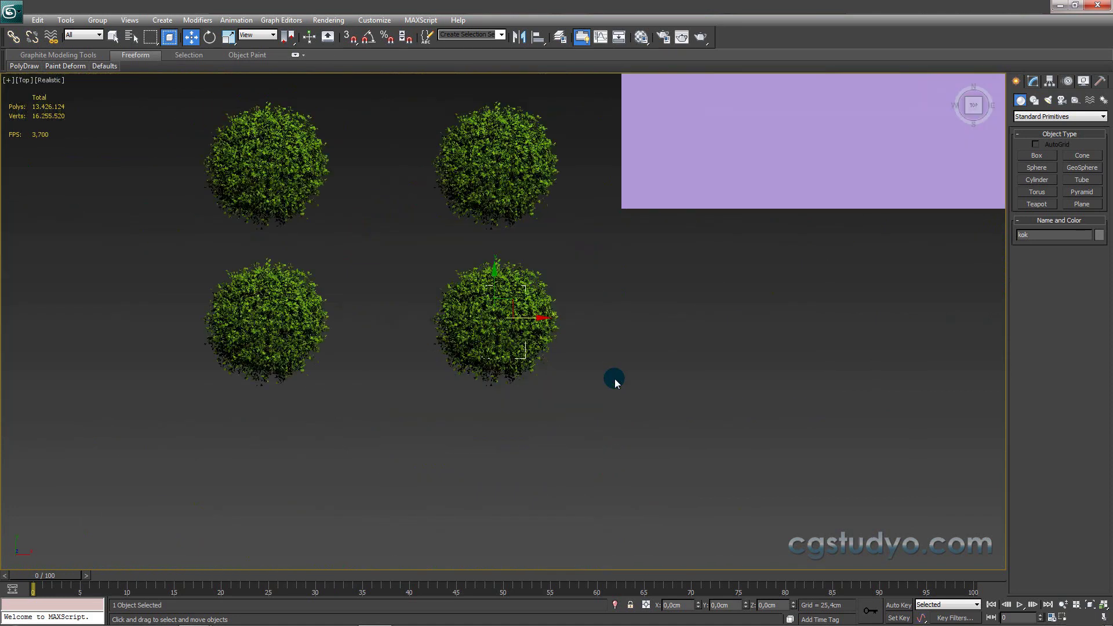
scroll(614, 378, down, 2)
scroll(614, 378, down, 1)
middle_drag(590, 377, 569, 432)
scroll(567, 403, down, 3)
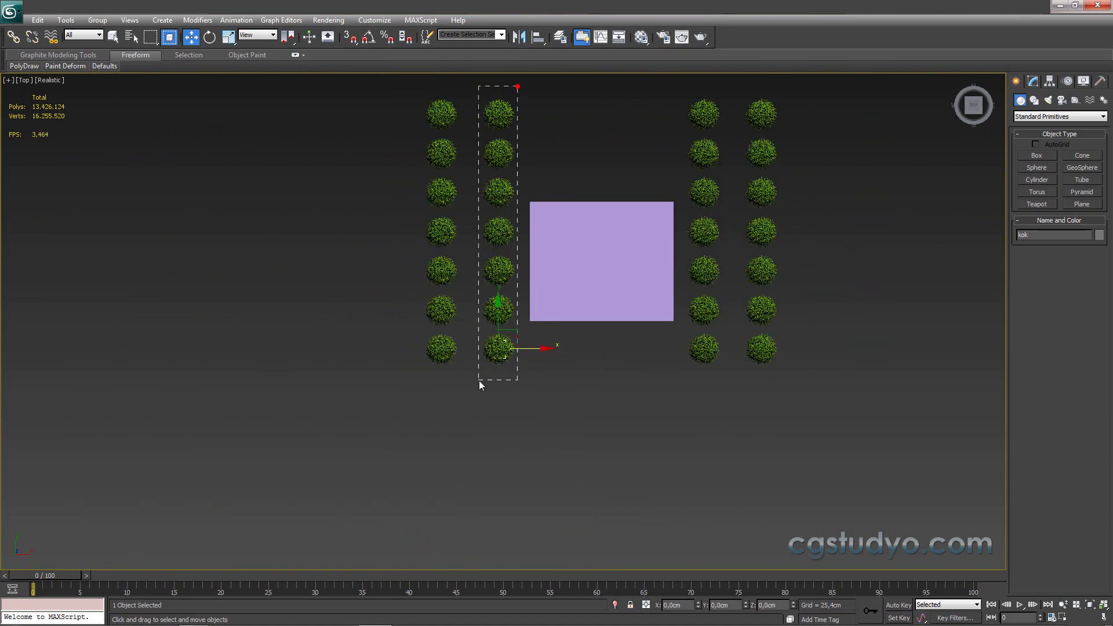
drag(479, 385, 479, 385)
key(Delete)
Step: Delete the two right-hand columns and all but the bottom tree of the last column
drag(682, 409, 678, 406)
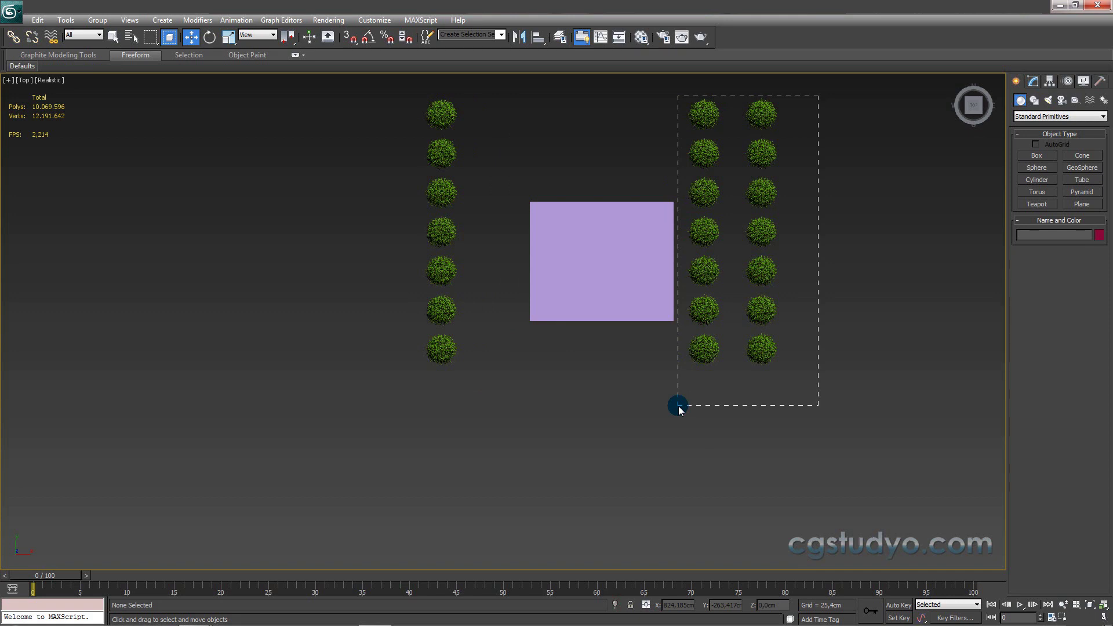
drag(683, 406, 659, 378)
key(Delete)
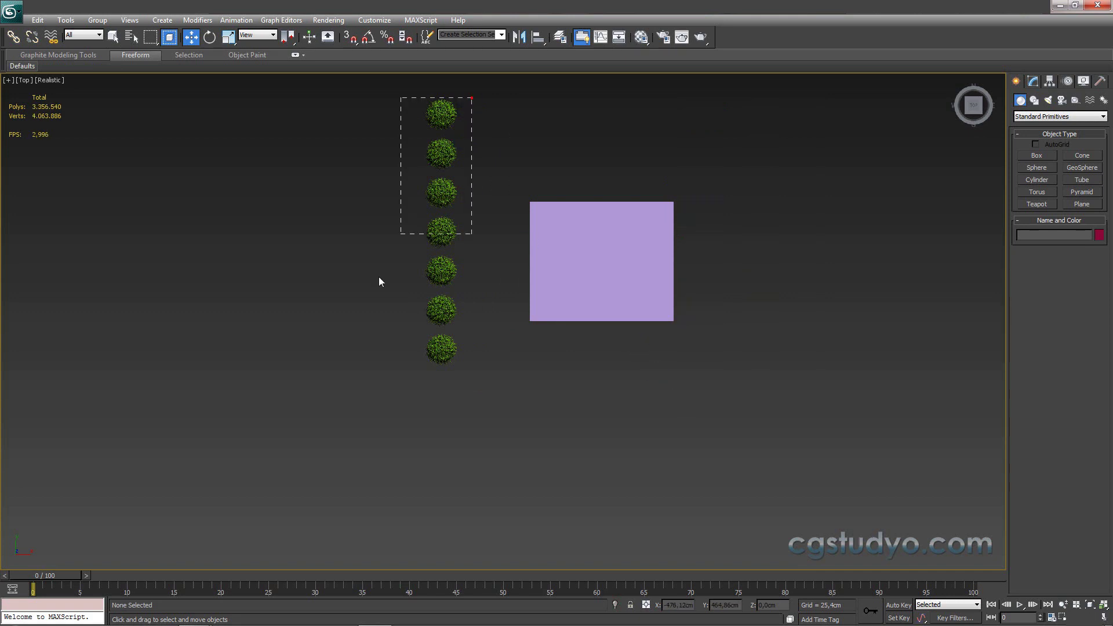
drag(373, 318, 378, 328)
key(Delete)
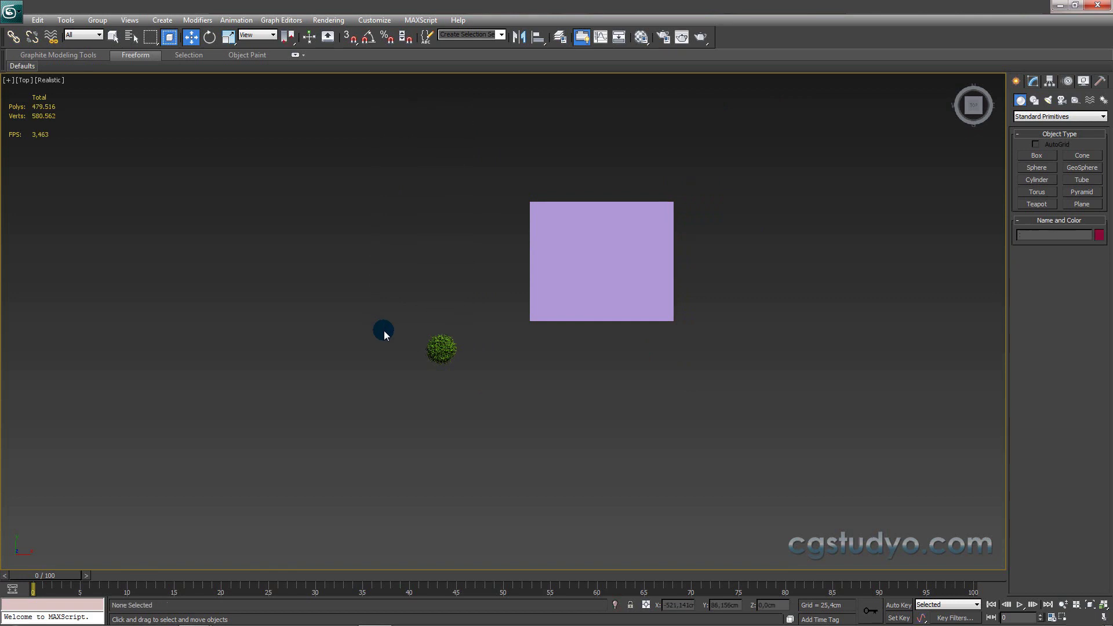
mouse_move(485, 353)
alt+middle_down()
mouse_move(497, 341)
mouse_move(506, 277)
mouse_move(594, 281)
mouse_move(604, 256)
mouse_move(445, 433)
alt+middle_up()
Step: Select the remaining tree and clone it as a copy to its left
scroll(509, 297, up, 4)
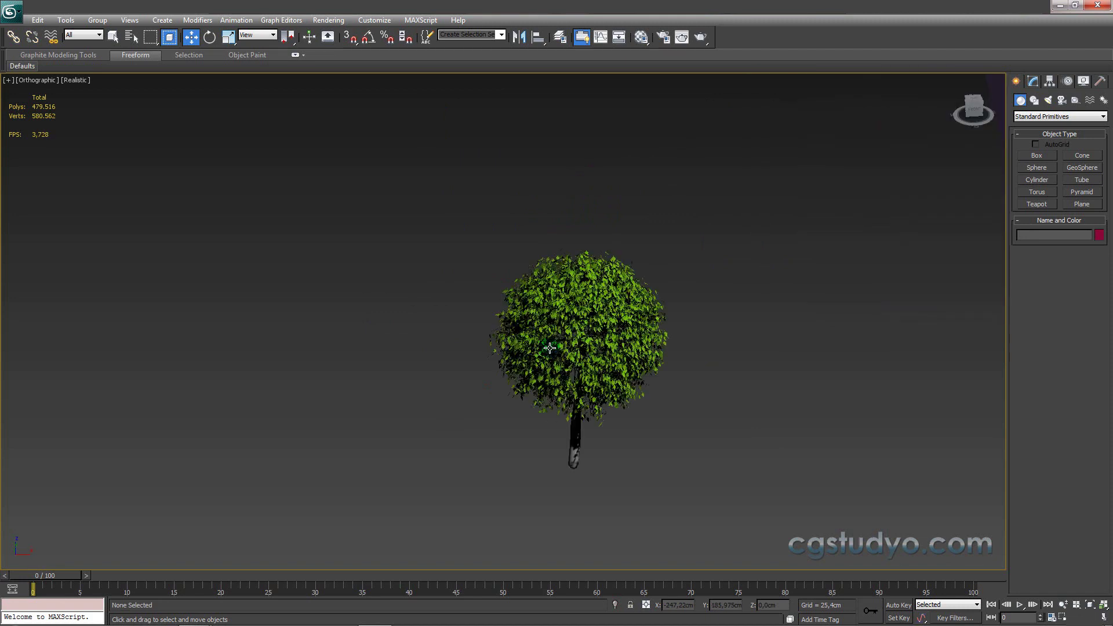
middle_drag(532, 297, 519, 275)
scroll(594, 384, up, 2)
scroll(580, 393, down, 1)
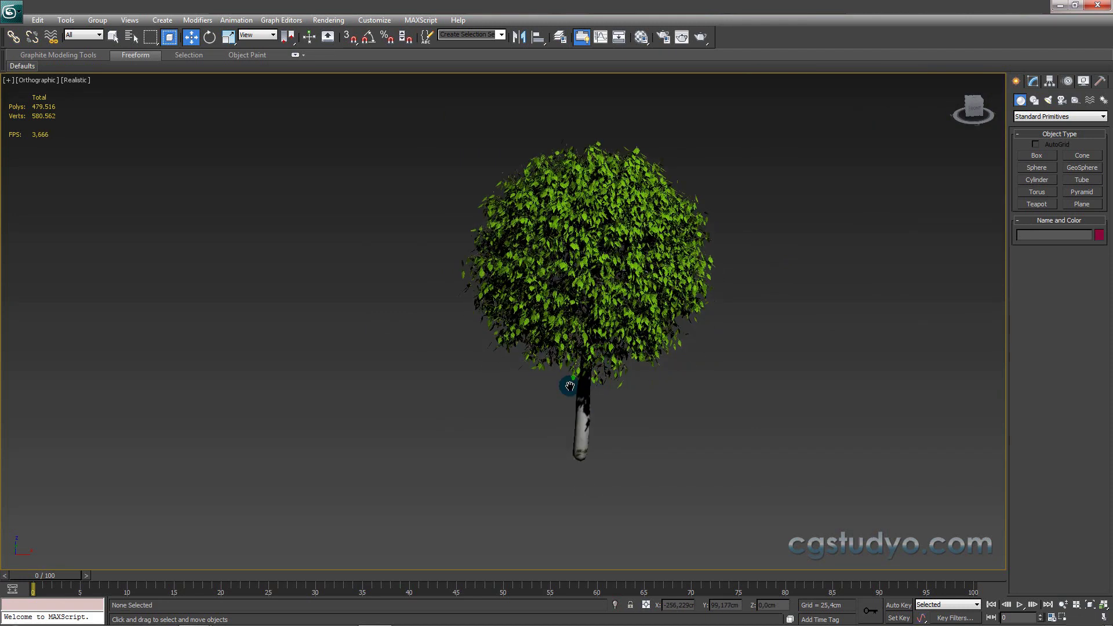
scroll(560, 379, down, 1)
scroll(577, 387, down, 1)
scroll(486, 387, down, 2)
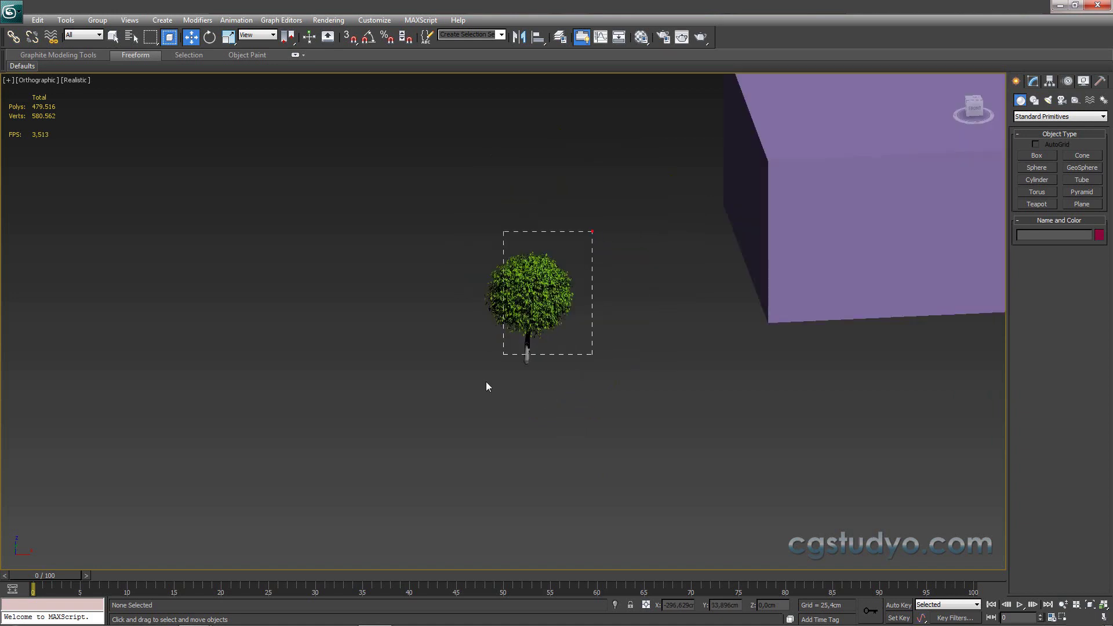
mouse_move(531, 361)
mouse_down()
mouse_move(563, 296)
mouse_move(373, 330)
mouse_up()
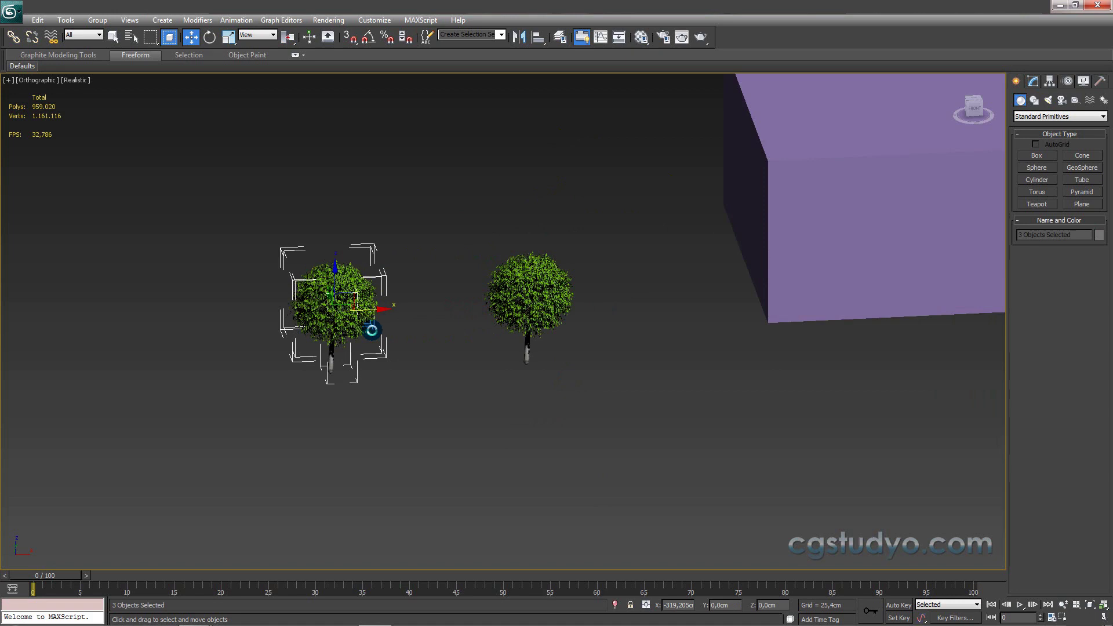
click(558, 363)
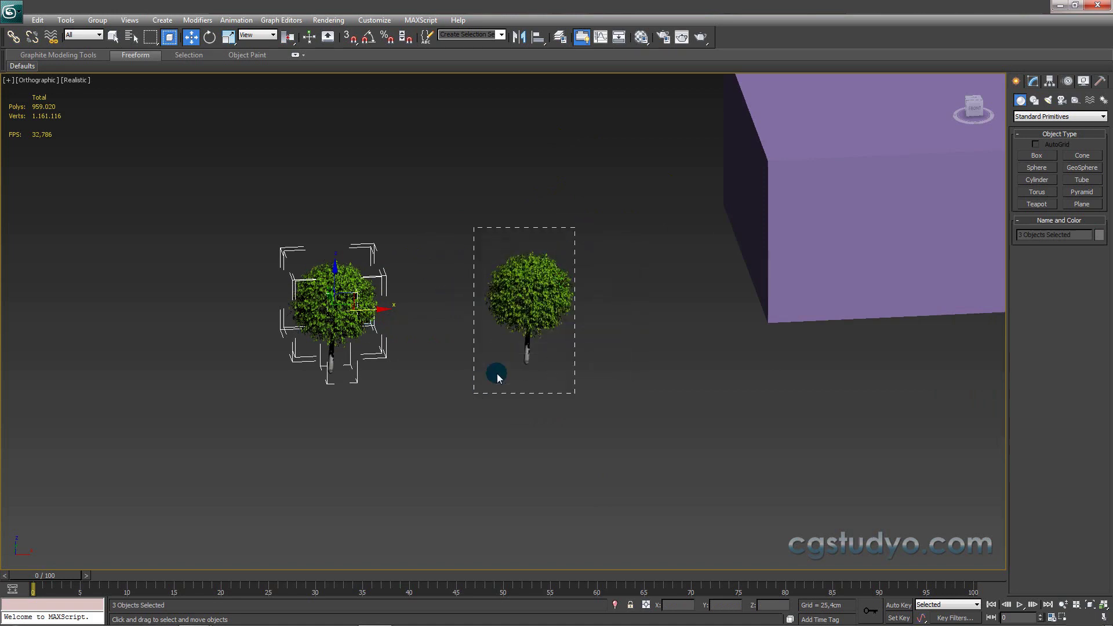
Step: Clear the selection, zoom in and select the right-hand tree's trunk
click(497, 373)
scroll(559, 369, up, 2)
scroll(559, 369, up, 3)
scroll(557, 377, up, 3)
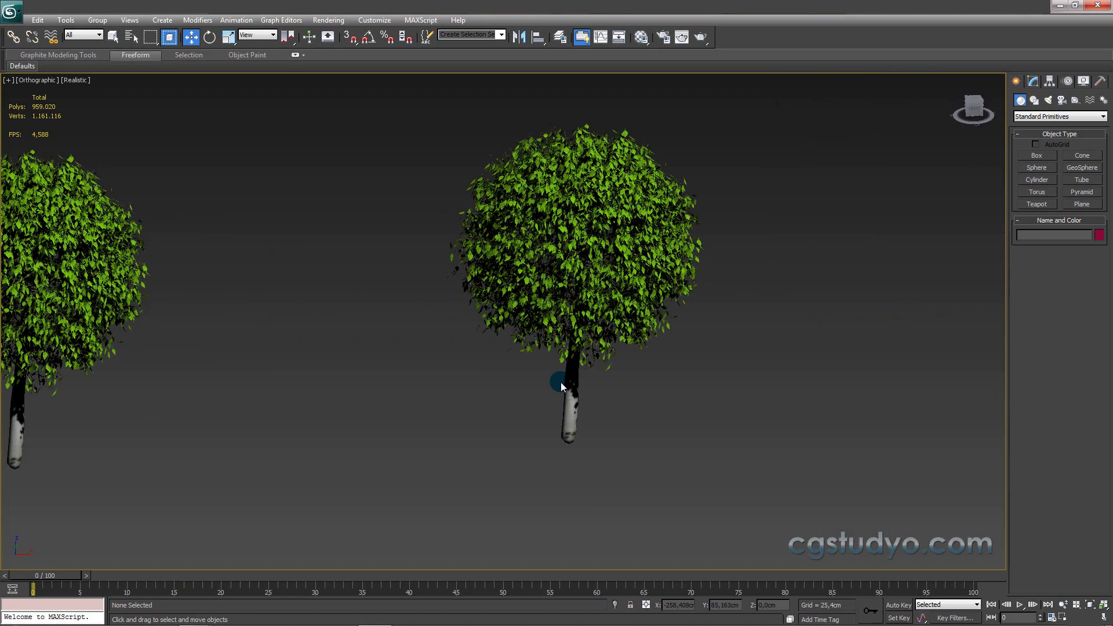
click(570, 387)
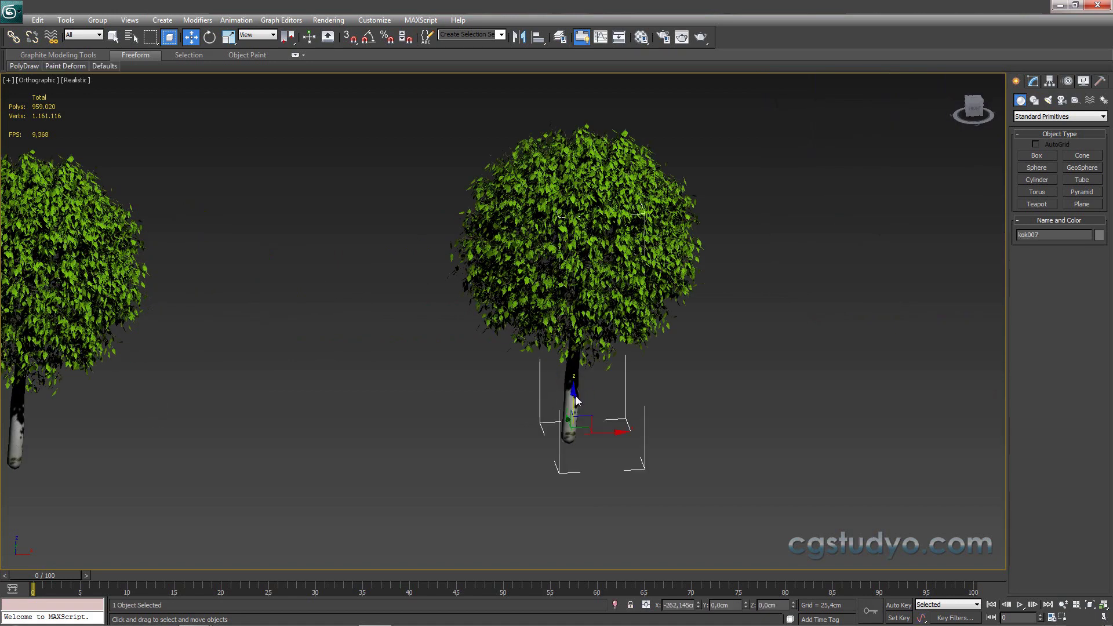
Step: Export the trunk kok007 as kok007.vrmesh to the export folder, auto-creating a V-Ray proxy
right_click(574, 395)
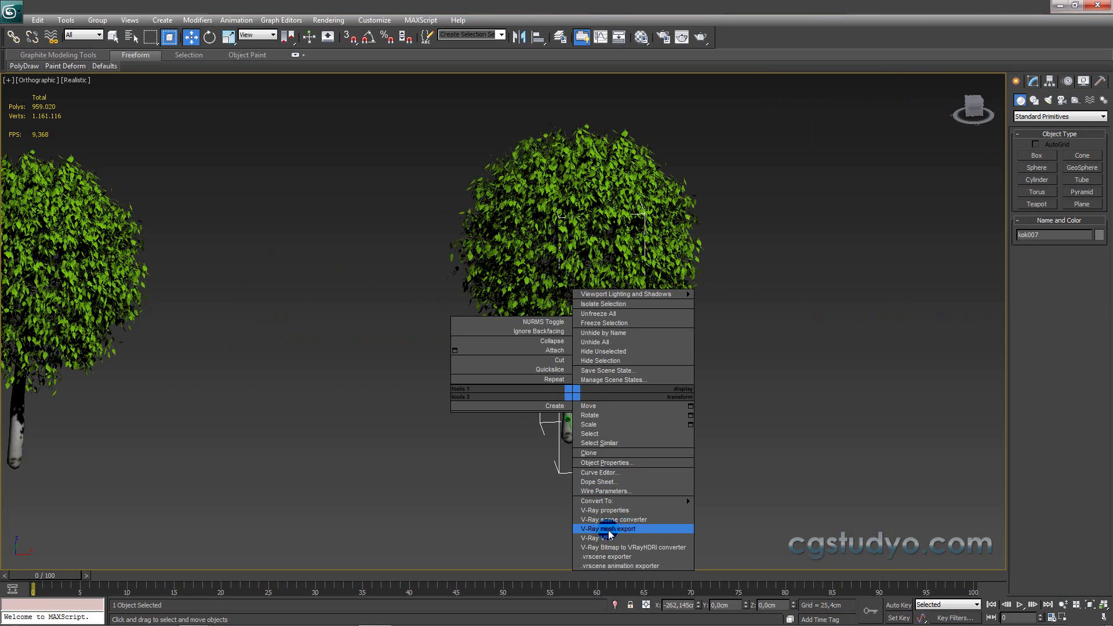
click(614, 530)
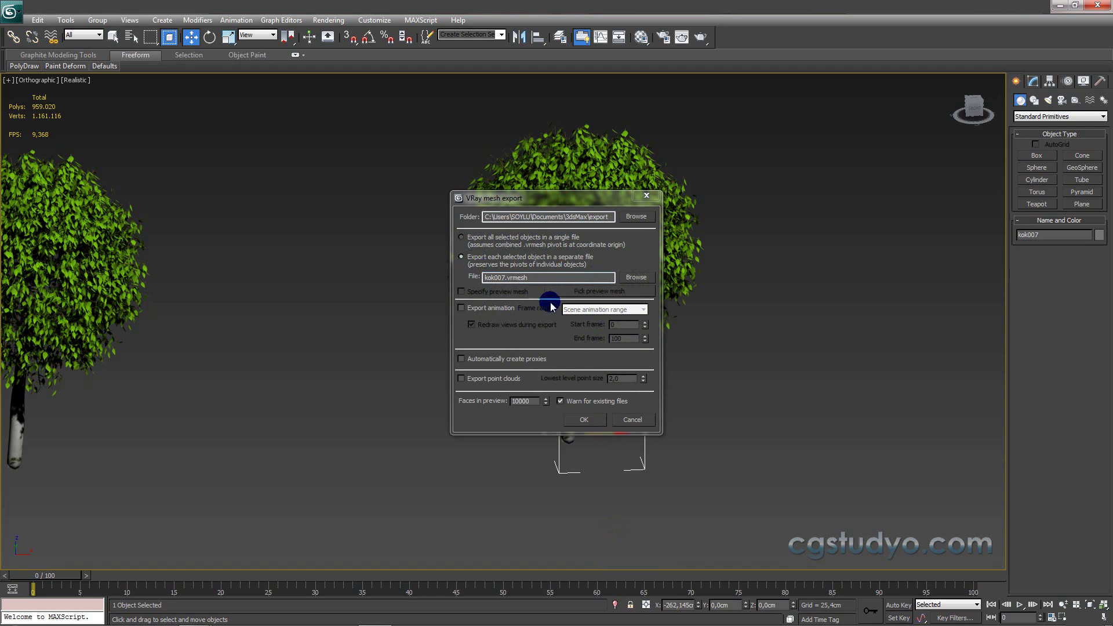
click(462, 360)
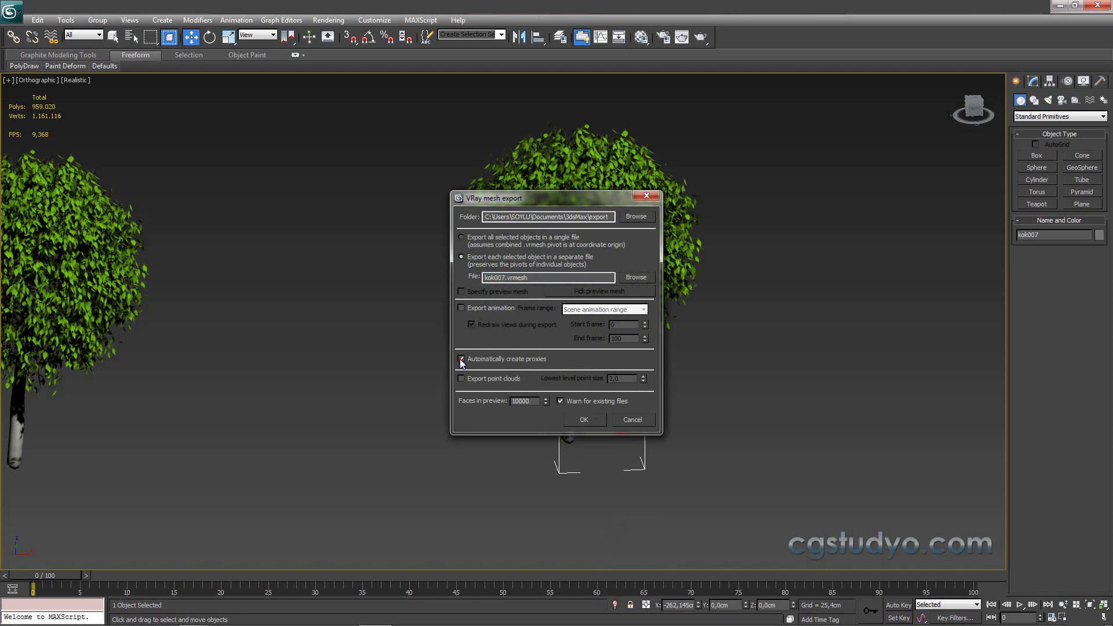
click(578, 421)
Step: Zoom and orbit to frame both trees and the purple box, centring the selected trunk
middle_drag(522, 428, 528, 402)
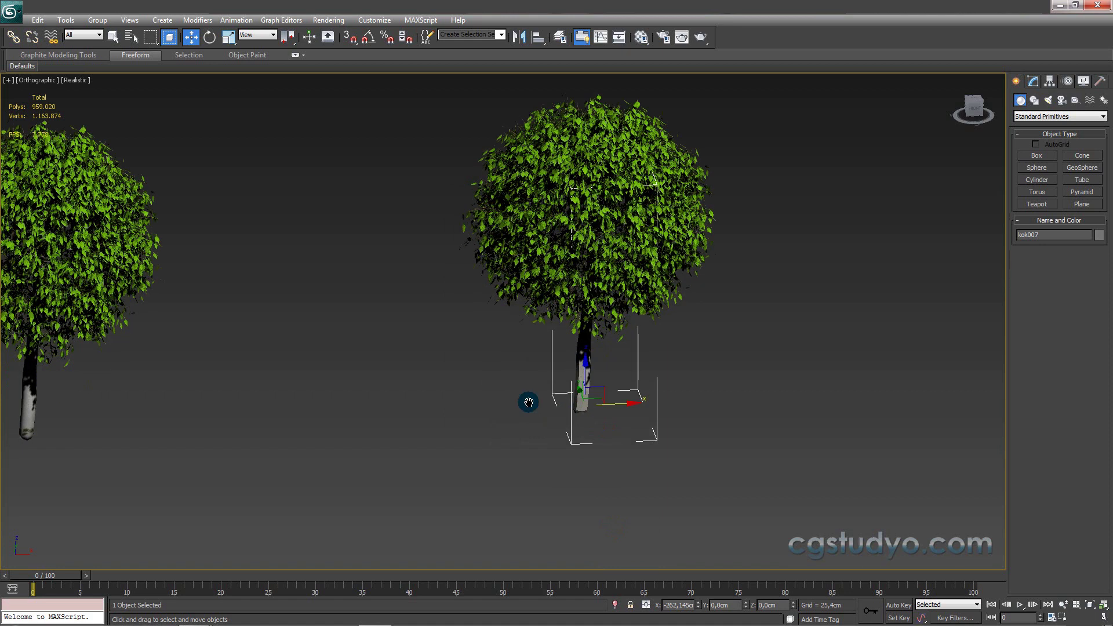
scroll(528, 402, up, 3)
scroll(672, 394, up, 1)
mouse_move(678, 392)
alt+middle_down()
mouse_move(698, 340)
mouse_move(676, 381)
alt+middle_up()
scroll(676, 380, down, 3)
alt+middle_drag(815, 363, 776, 377)
scroll(775, 378, down, 2)
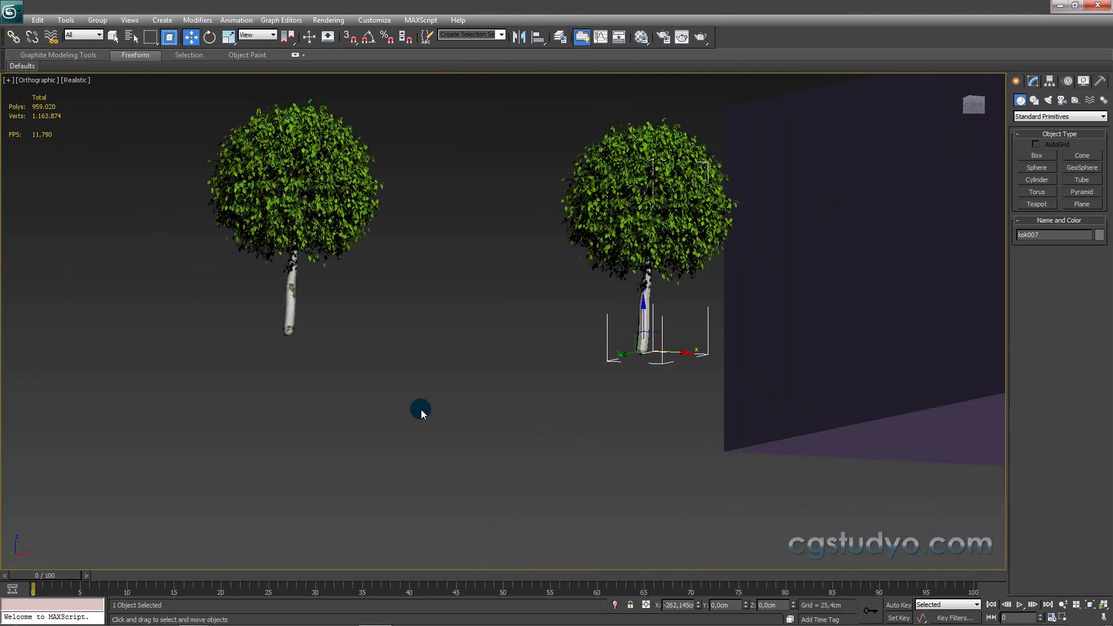
scroll(421, 412, up, 3)
scroll(683, 372, down, 3)
scroll(618, 377, up, 2)
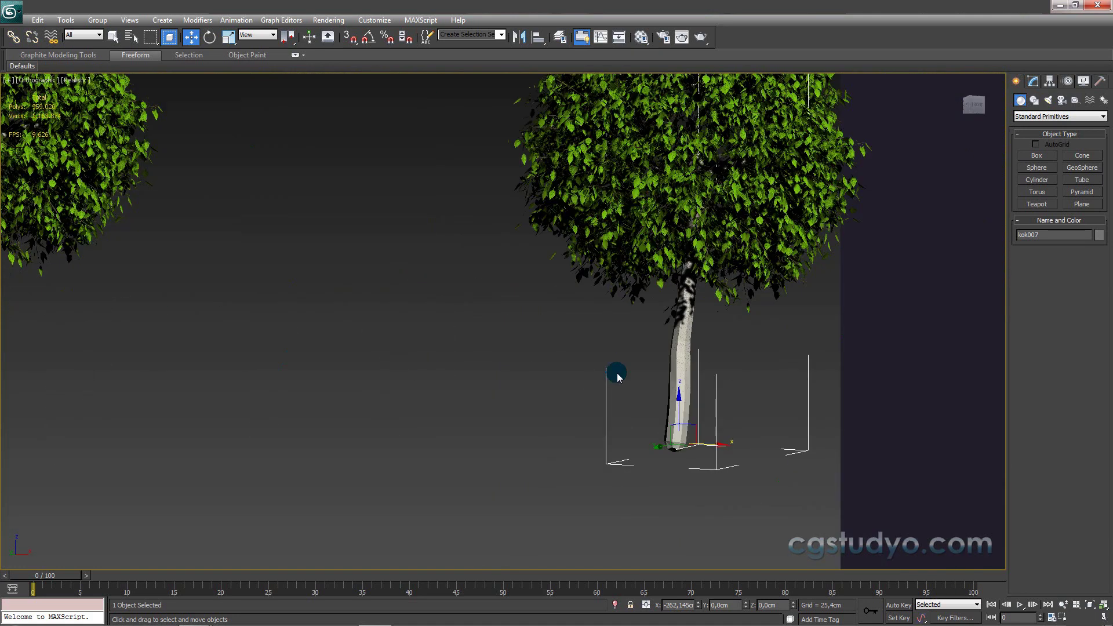
scroll(681, 394, up, 2)
middle_drag(718, 385, 611, 360)
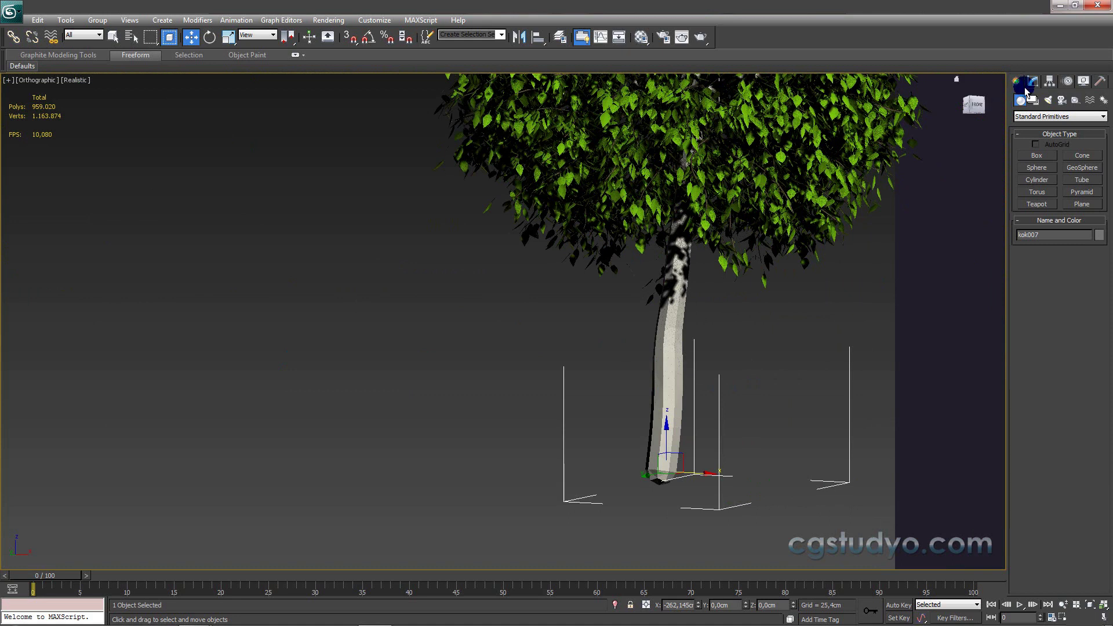
Step: Set VRayProxy_kok007's MeshProxy display to bounding box
click(1035, 81)
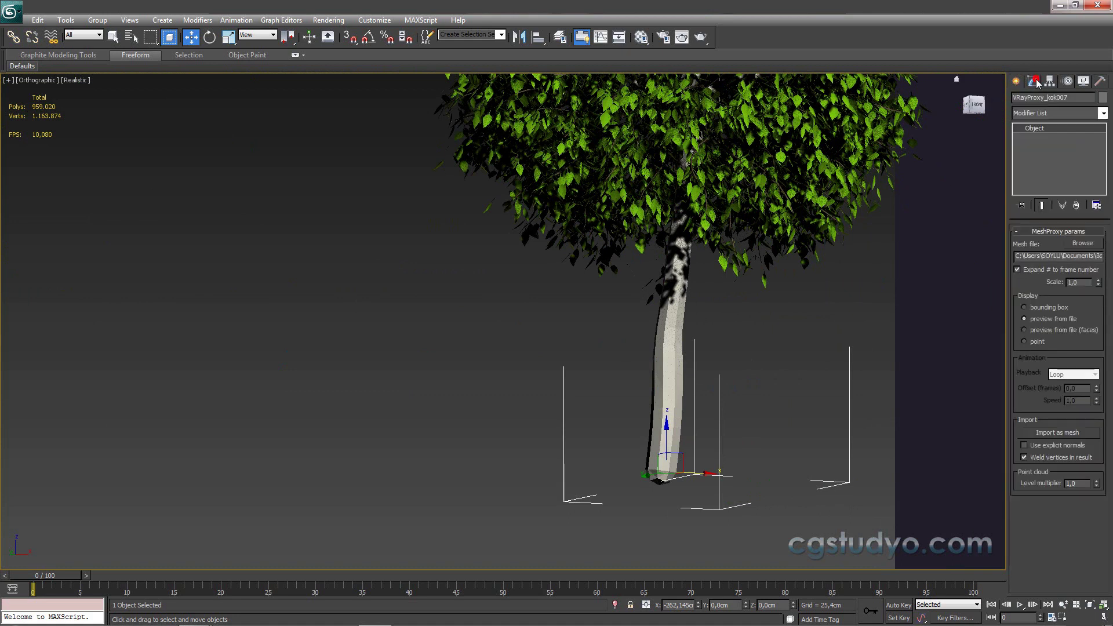
click(1036, 312)
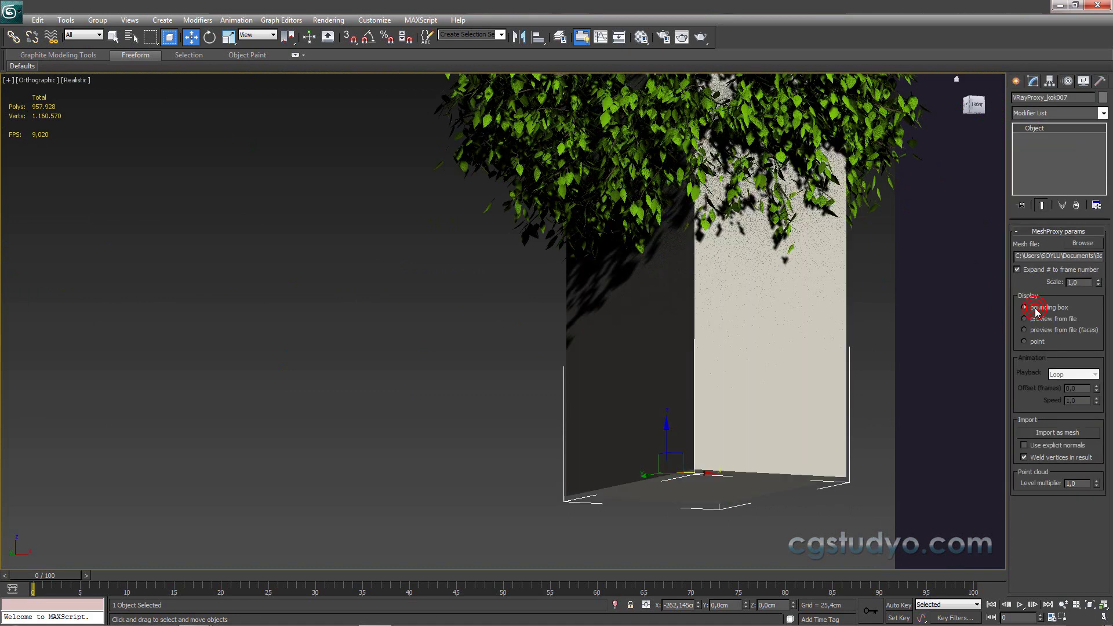
click(1034, 323)
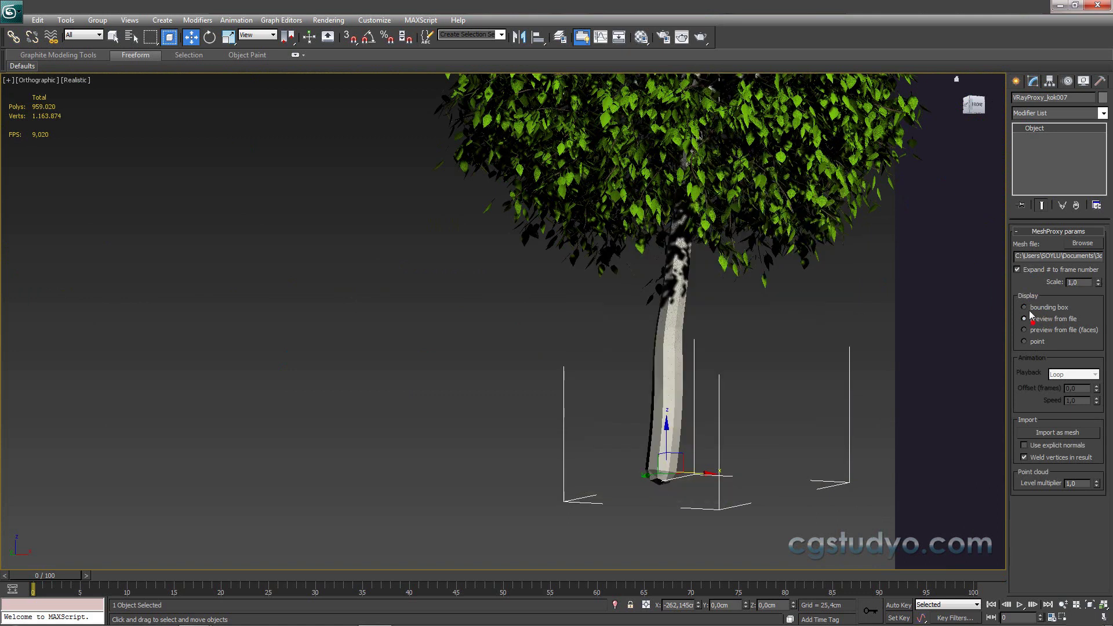
click(1030, 312)
middle_drag(862, 418, 595, 454)
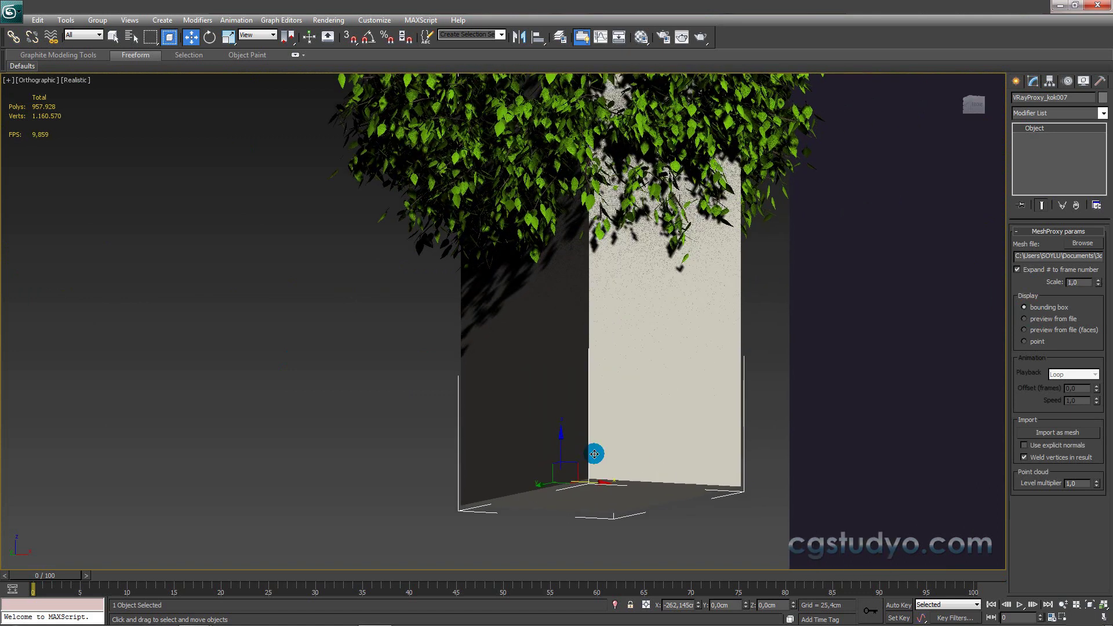
scroll(594, 454, down, 2)
mouse_move(595, 454)
alt+middle_down()
mouse_move(536, 443)
mouse_move(580, 455)
mouse_move(468, 298)
alt+middle_up()
Step: Select yapraklar007, open its V-Ray mesh export settings, and check the export folder path
click(466, 235)
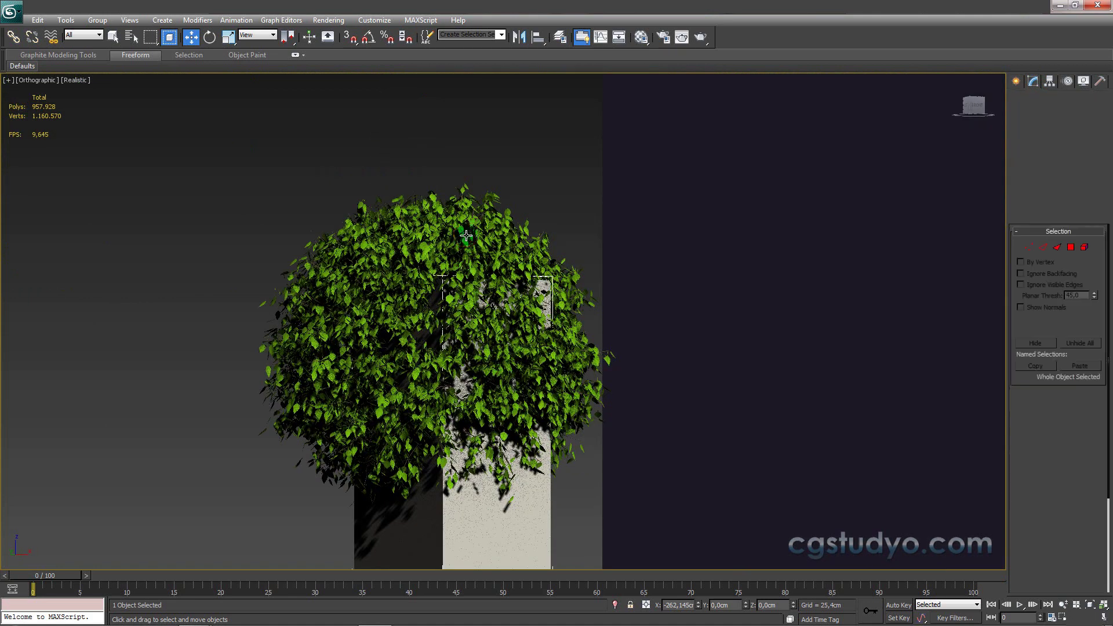
alt+middle_drag(485, 251, 444, 309)
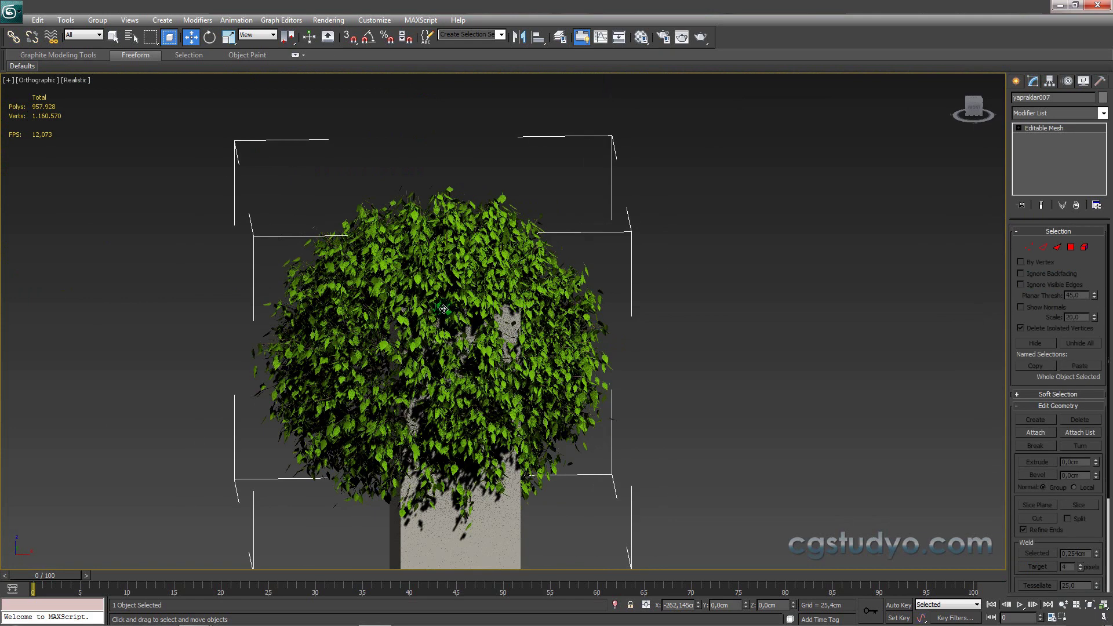
click(496, 192)
click(462, 226)
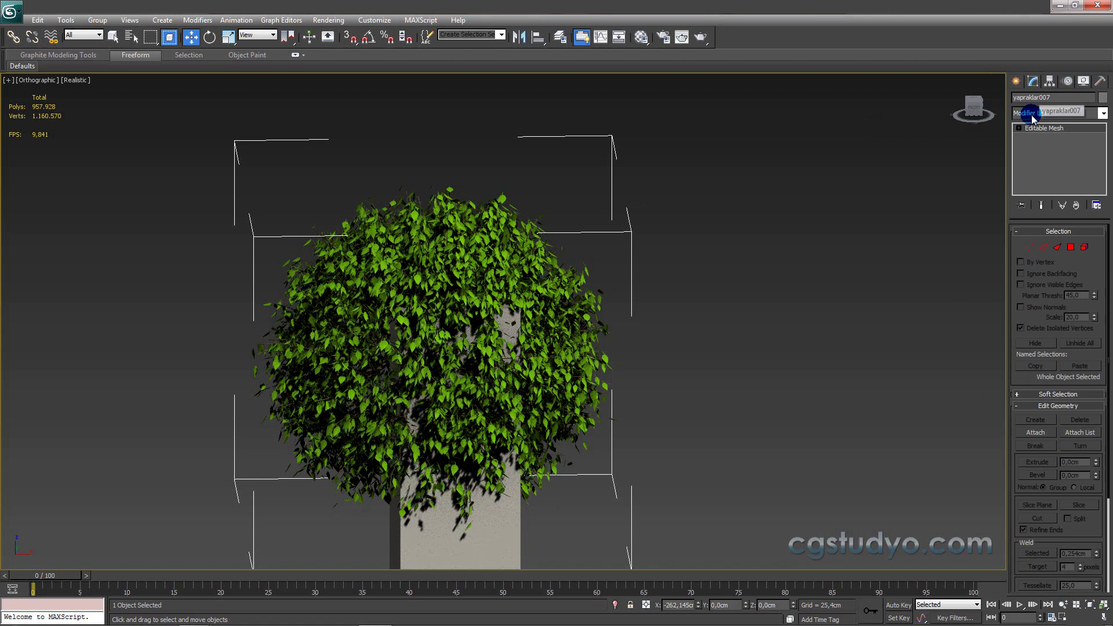
right_click(510, 248)
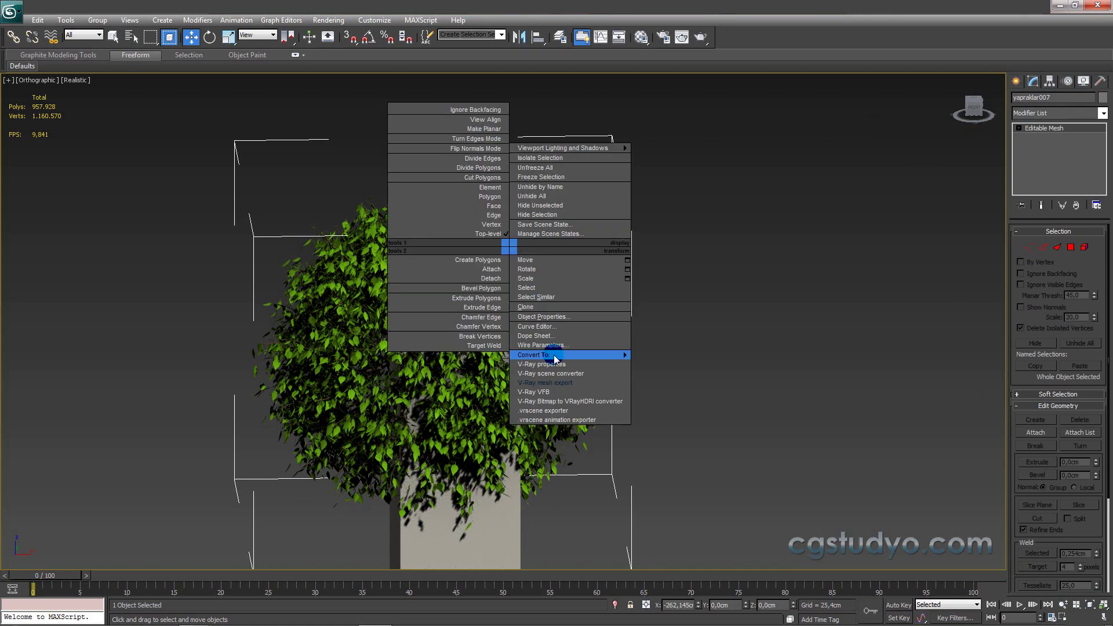
click(561, 384)
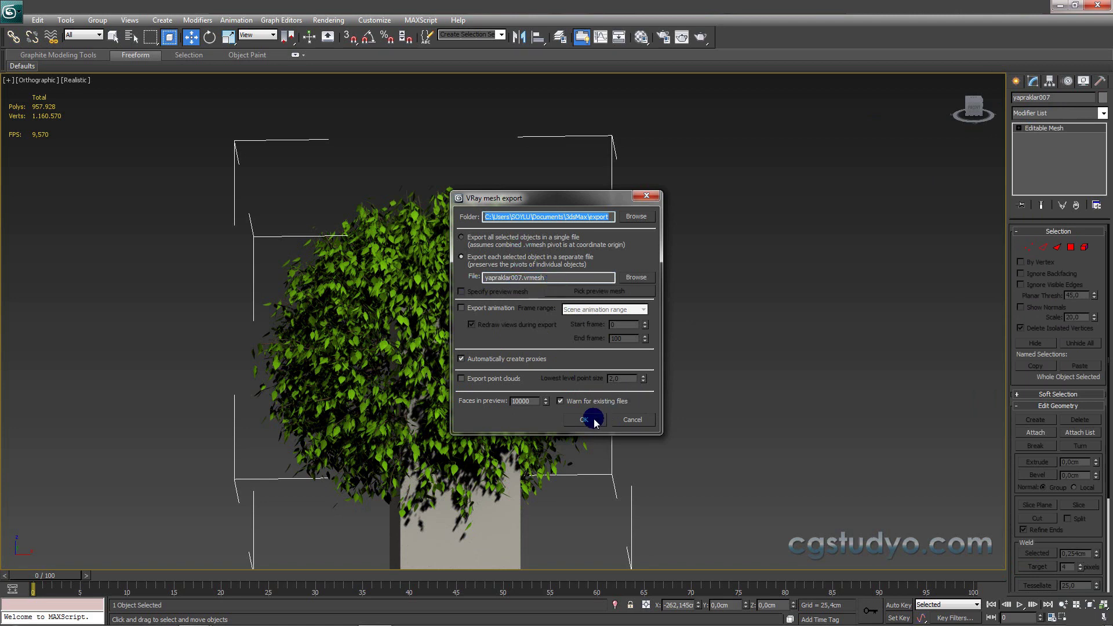
click(594, 221)
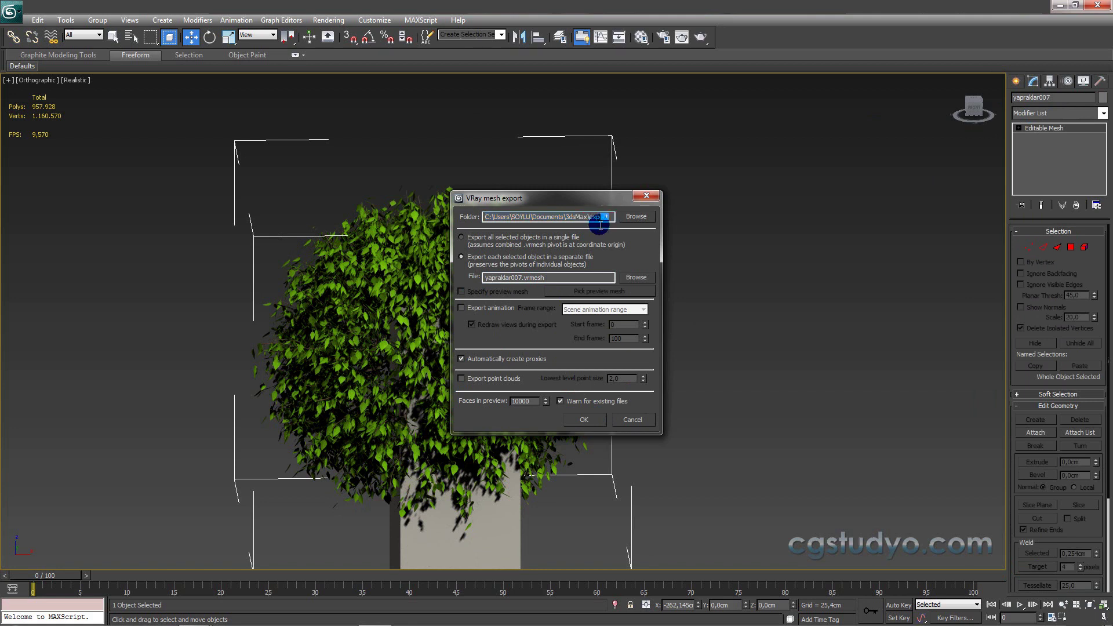
click(612, 216)
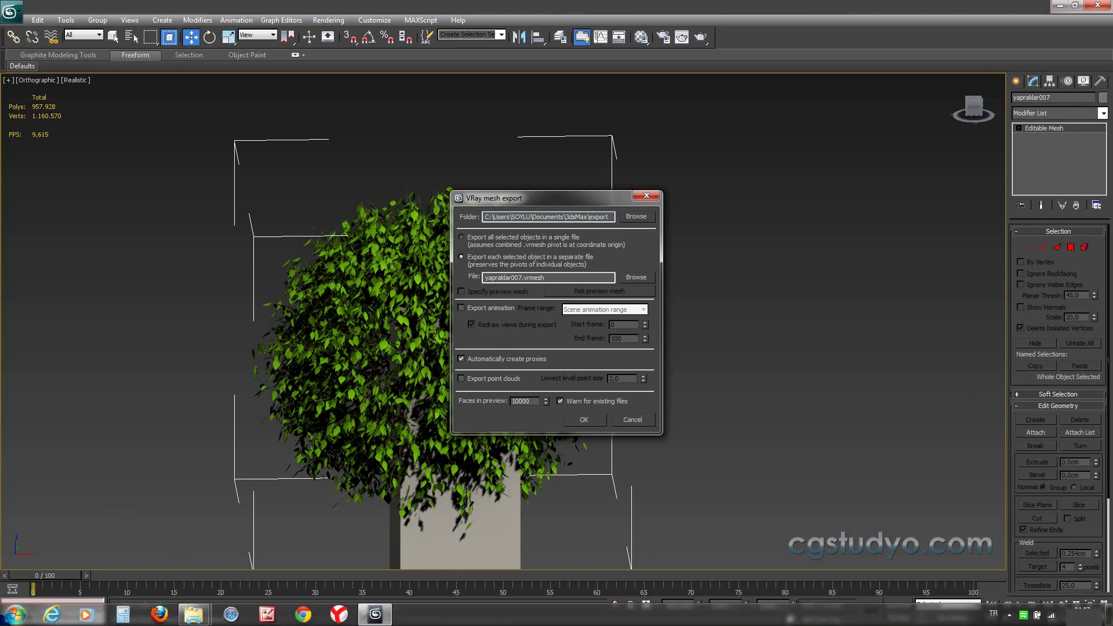
Step: Browse Documents › 3dsMax › export in Explorer to confirm kok007.vrmesh (47 KB) exists
click(14, 613)
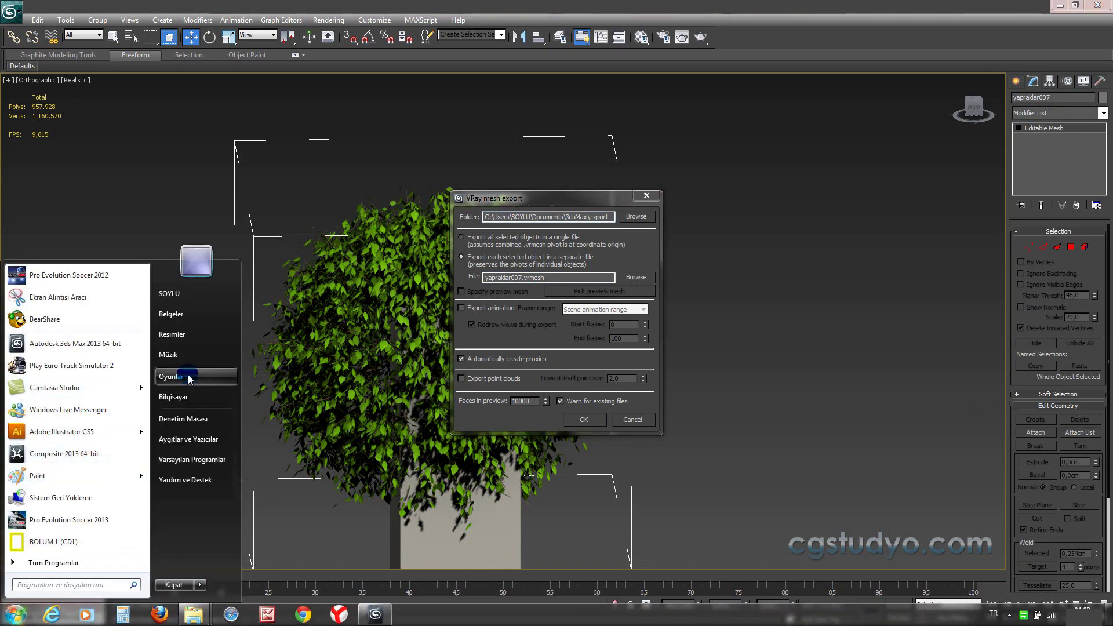
click(174, 314)
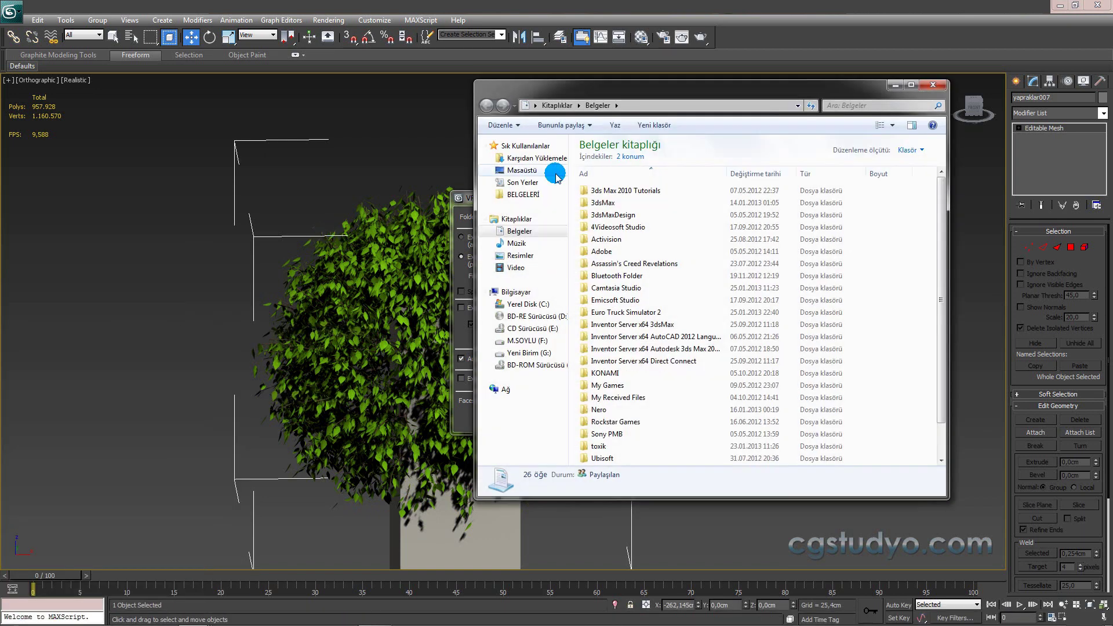
drag(696, 85, 569, 142)
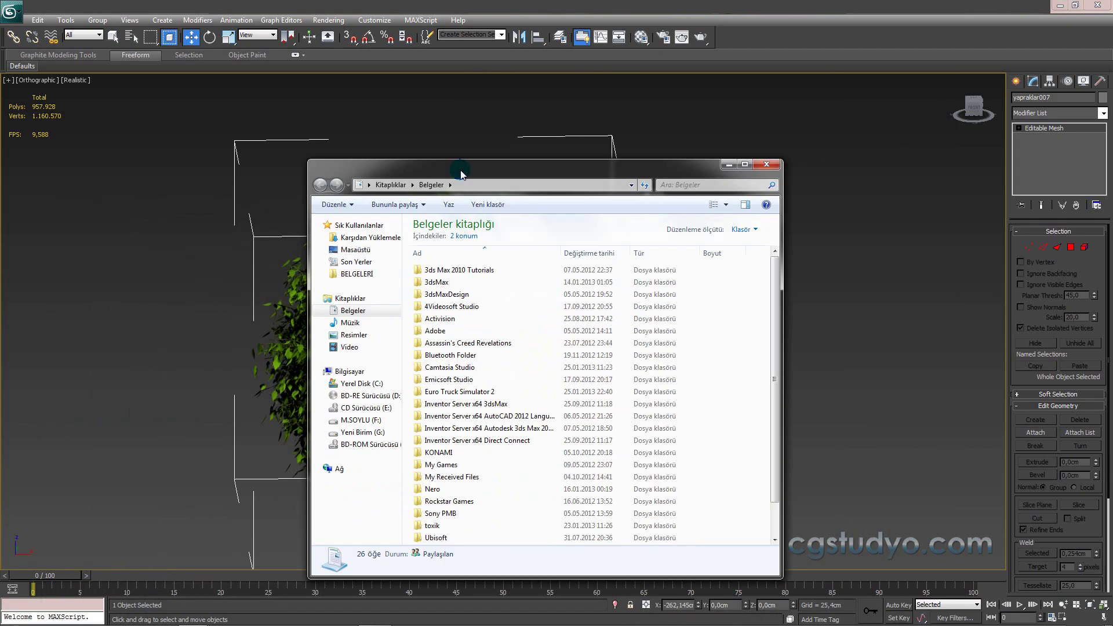
double_click(471, 261)
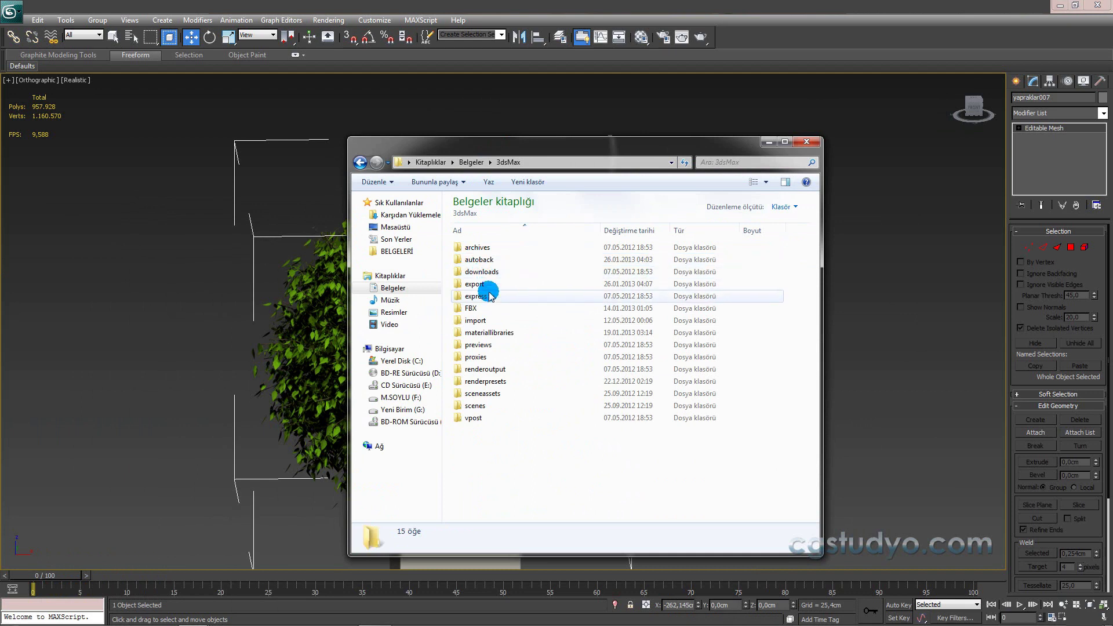
double_click(488, 286)
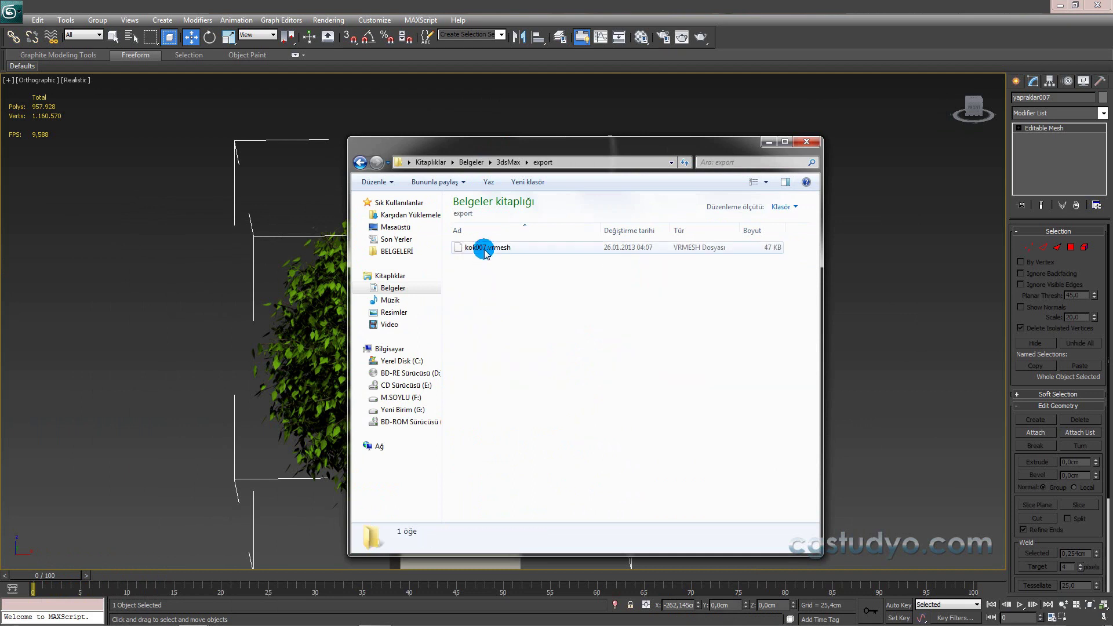
click(512, 249)
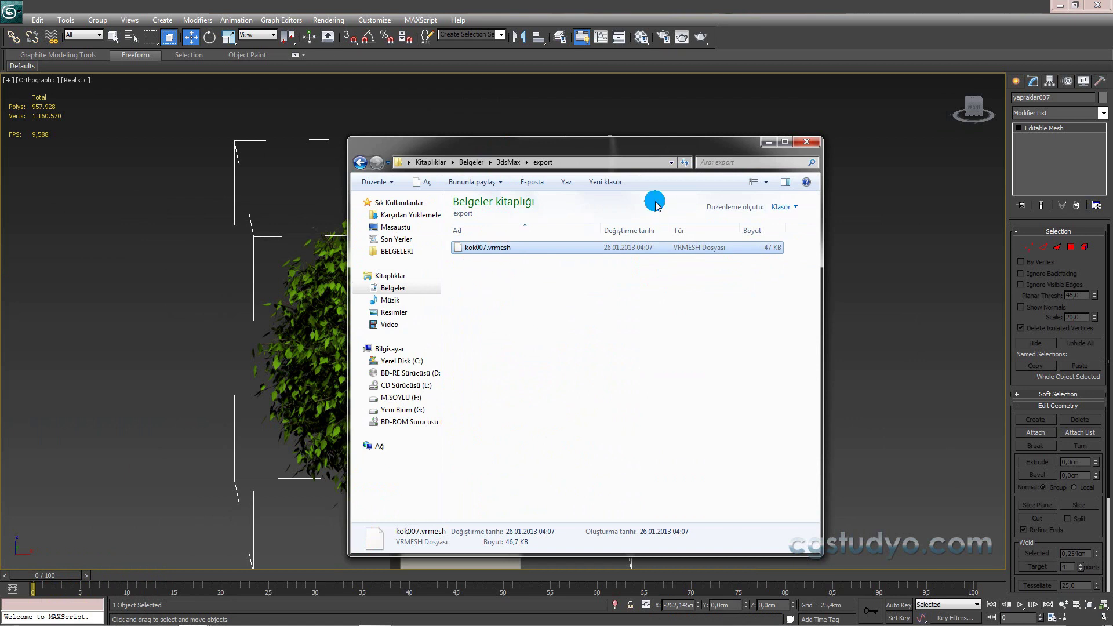
drag(742, 144, 389, 142)
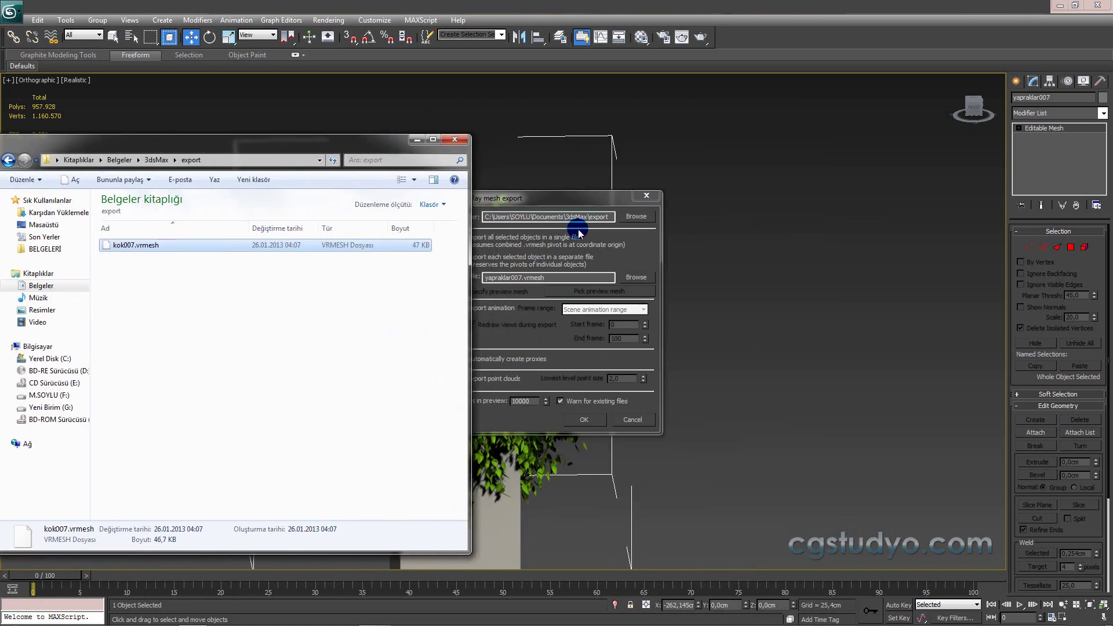
click(579, 232)
Step: Export yapraklar007 as yapraklar007.vrmesh, replacing the foliage with a V-Ray proxy
click(585, 422)
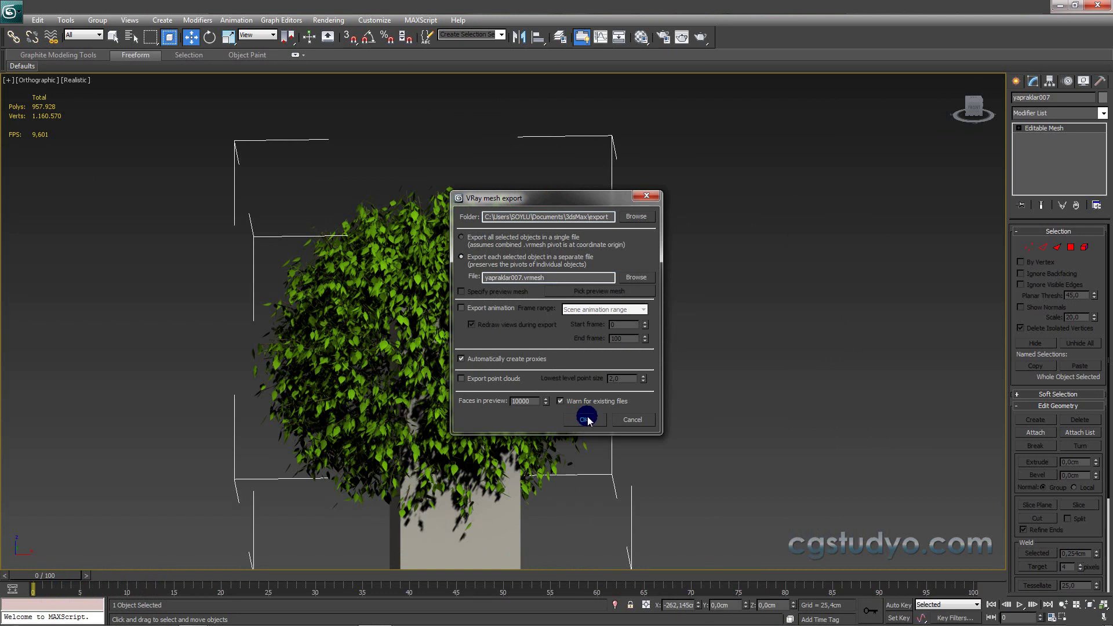
click(582, 419)
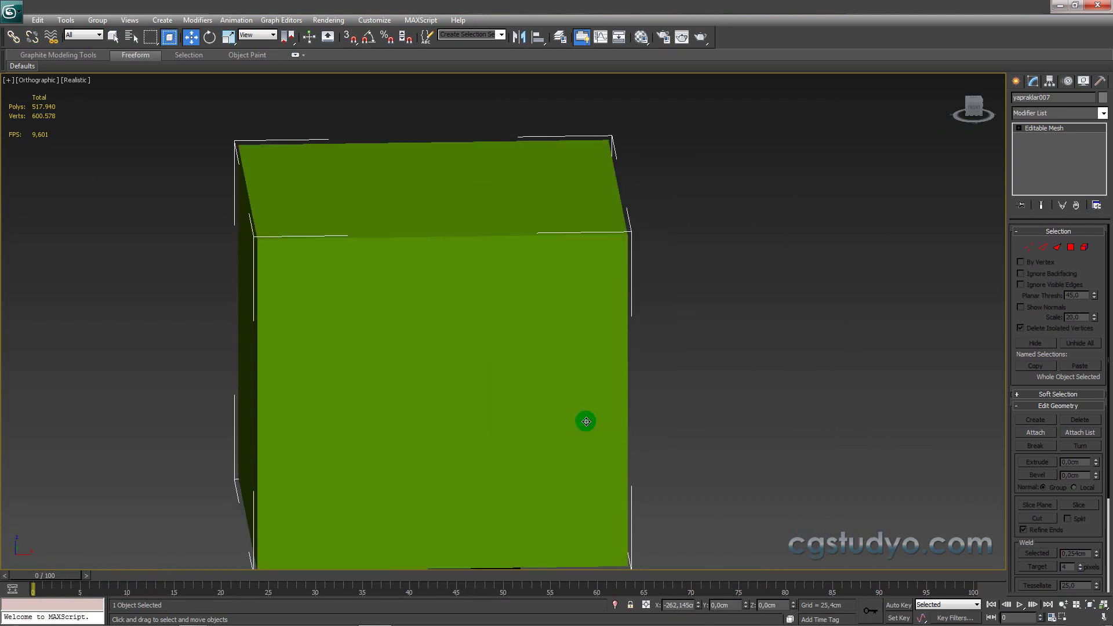
middle_drag(475, 277, 564, 203)
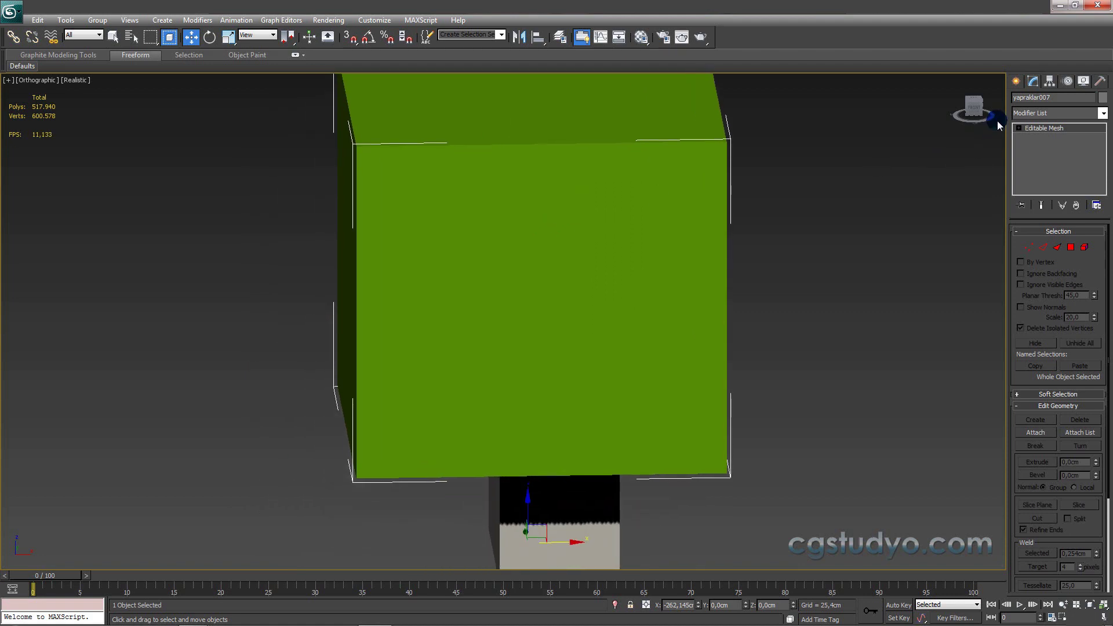
scroll(502, 286, down, 2)
Step: Select VRayProxy_yapraklar007, try 'preview from file', then return its display to bounding box
click(564, 218)
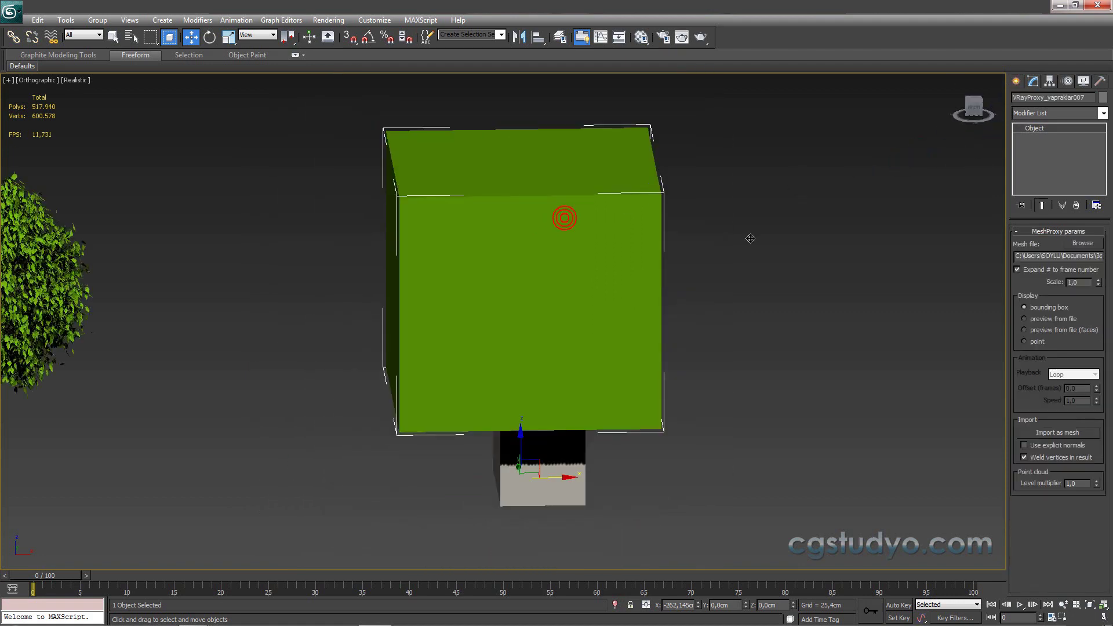
middle_drag(575, 282, 619, 315)
click(1074, 290)
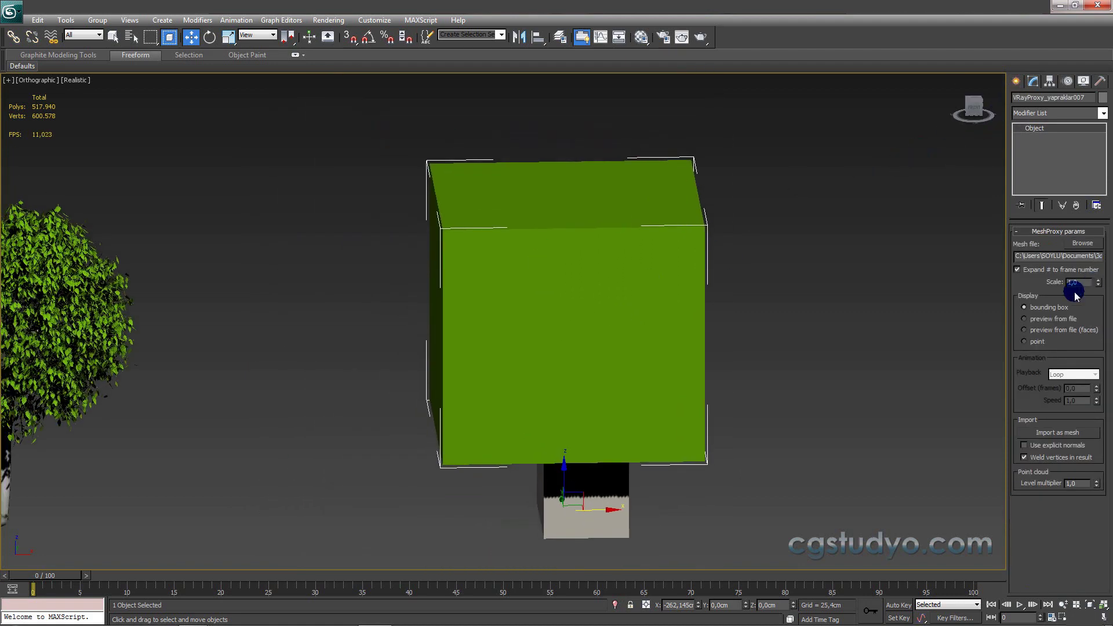
click(1037, 319)
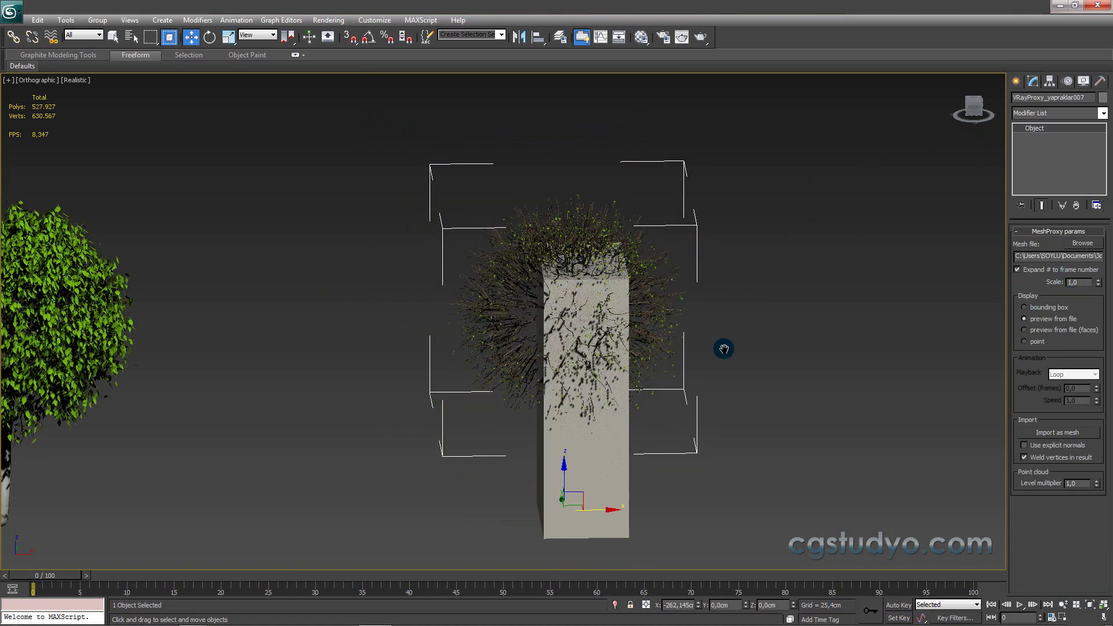
scroll(957, 348, up, 3)
scroll(989, 343, up, 3)
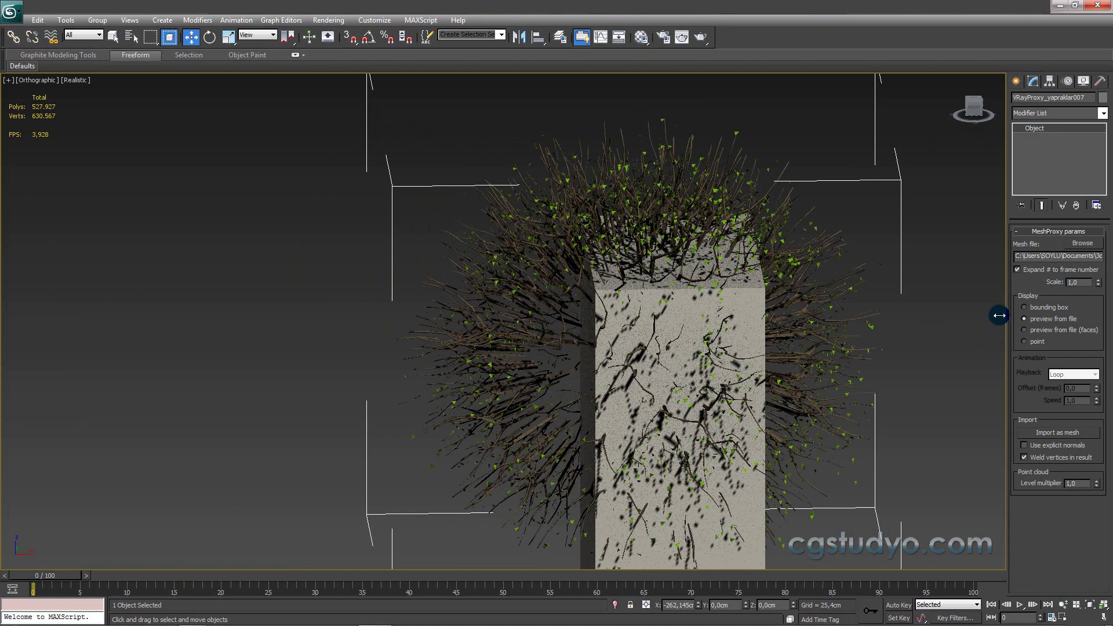
click(1035, 308)
Step: In wireframe, export dal007 as dal007.vrmesh with an automatically created proxy
scroll(763, 318, down, 3)
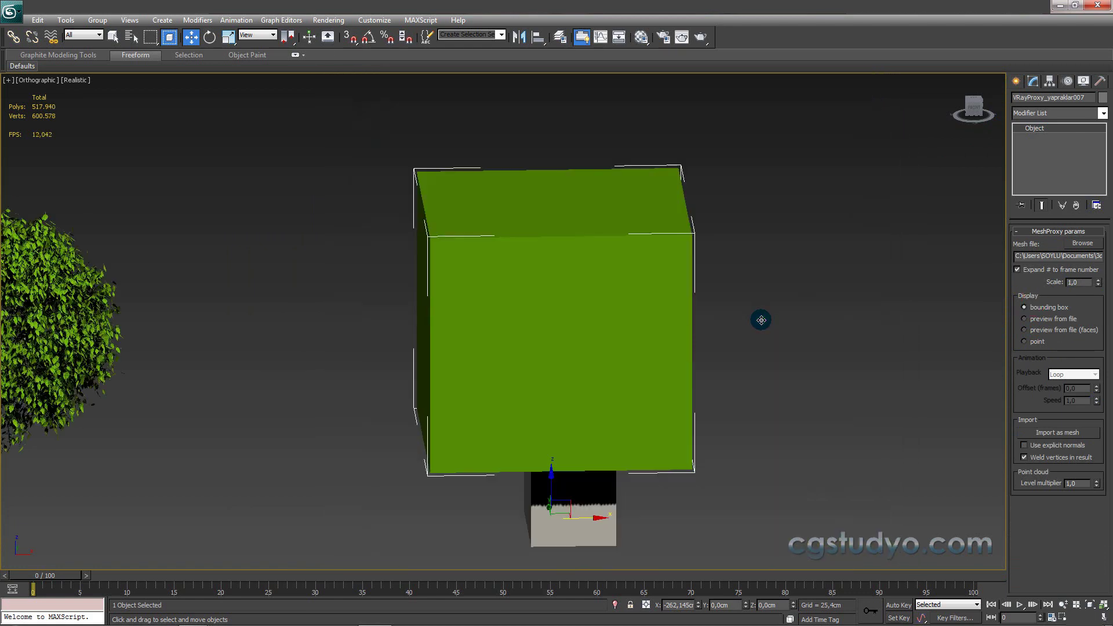
scroll(687, 335, up, 3)
key(F3)
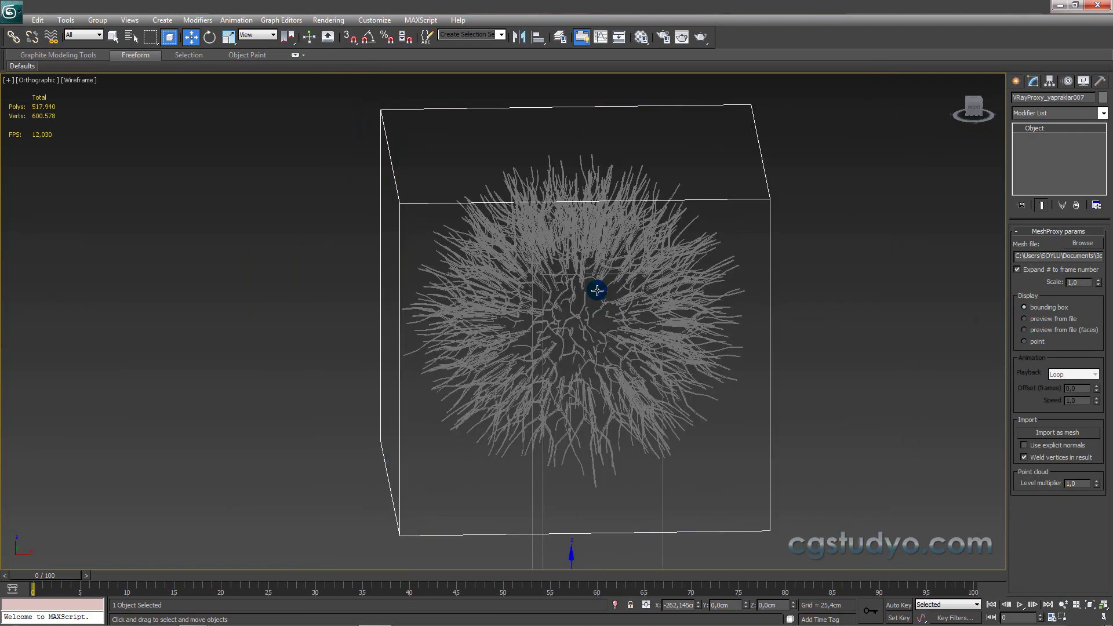
click(587, 262)
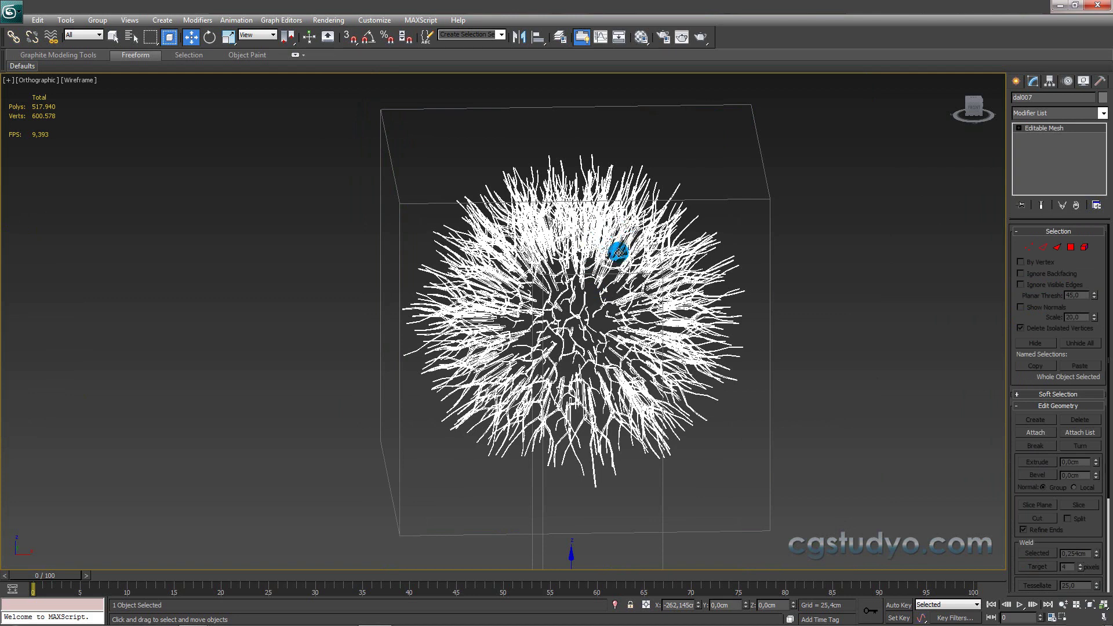
right_click(644, 232)
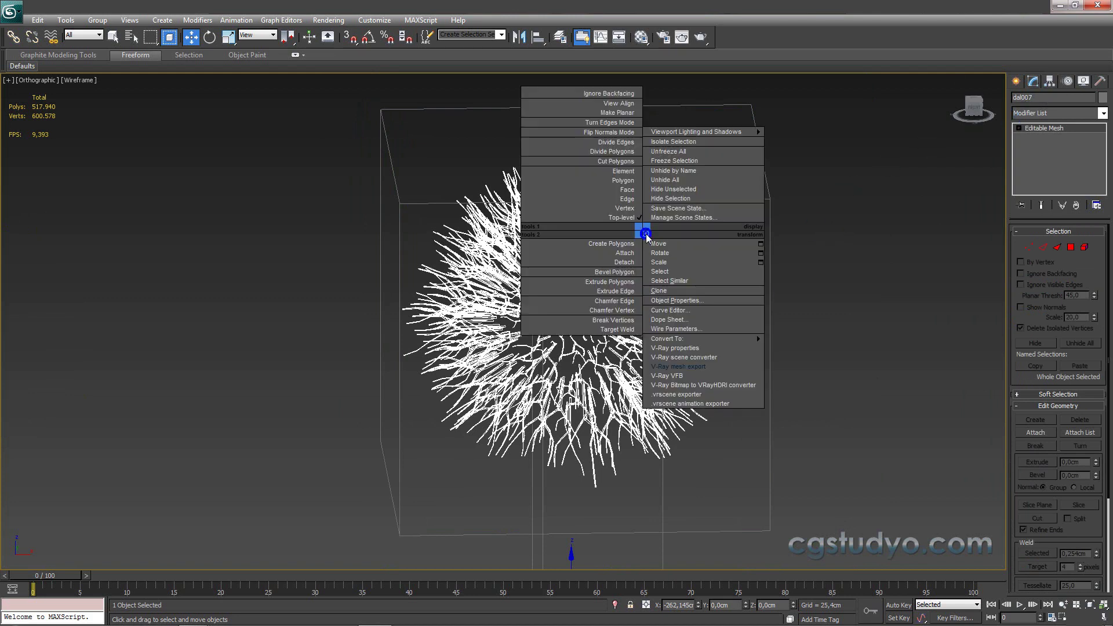
click(678, 366)
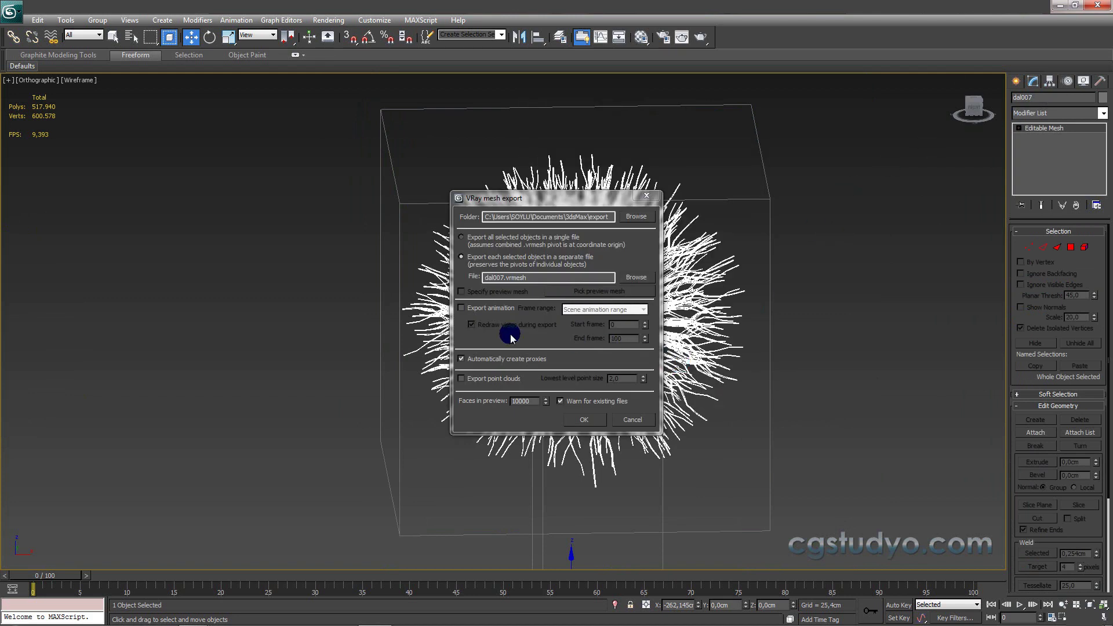
click(583, 421)
scroll(646, 370, down, 2)
scroll(729, 248, down, 3)
scroll(928, 150, down, 2)
click(1017, 101)
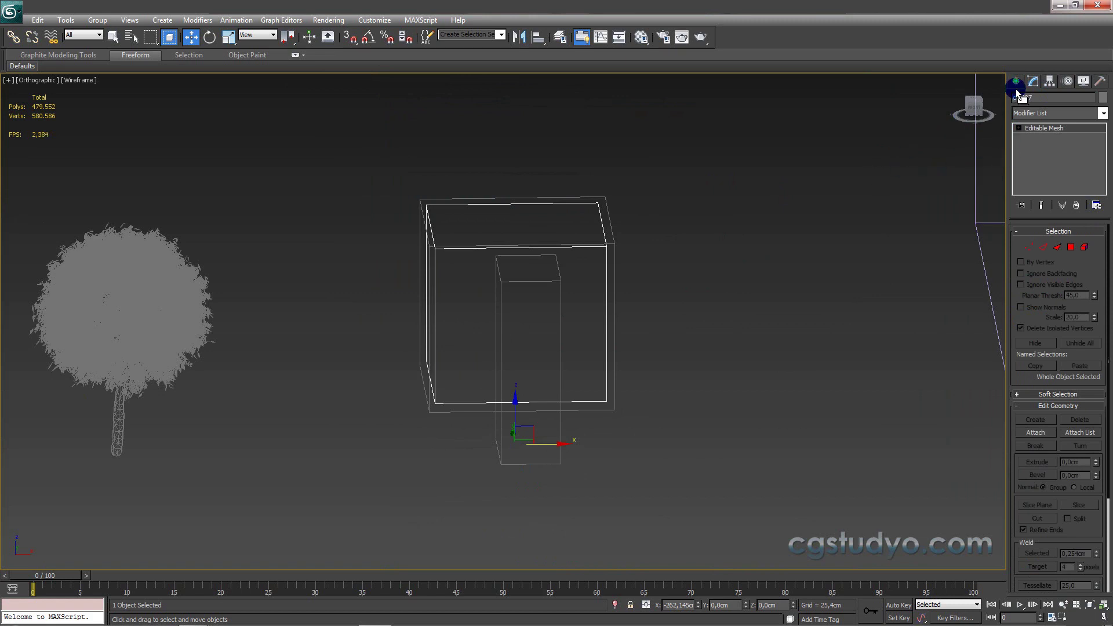
Step: Set the dal007, yapraklar007 and kok007 proxies to 'preview from file', then restore Realistic shading
click(1017, 84)
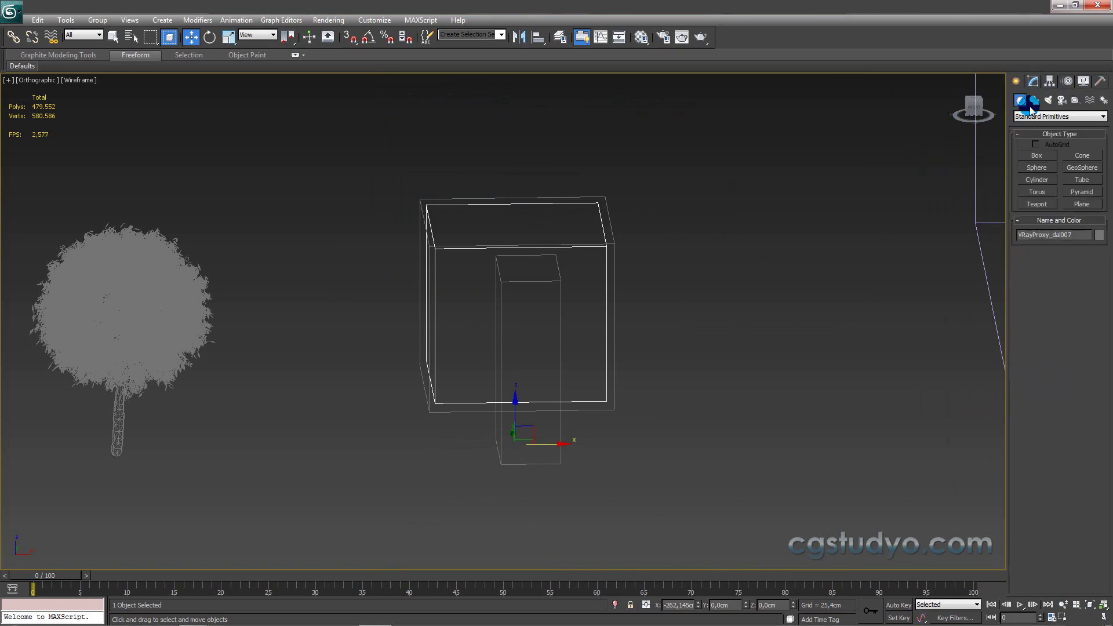
click(1034, 86)
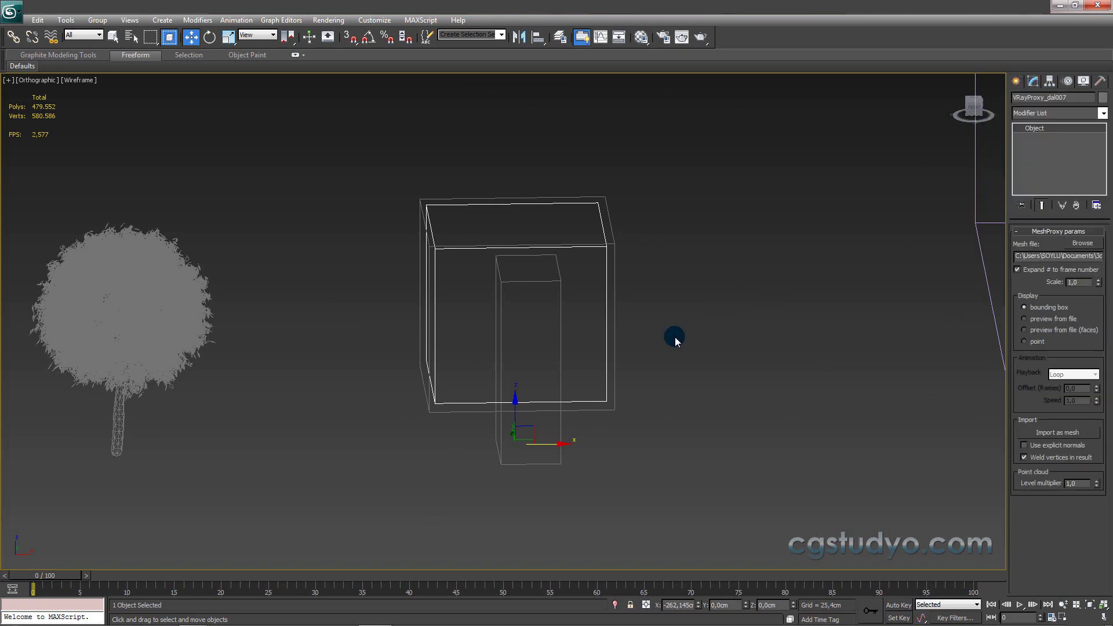
middle_drag(767, 347, 800, 345)
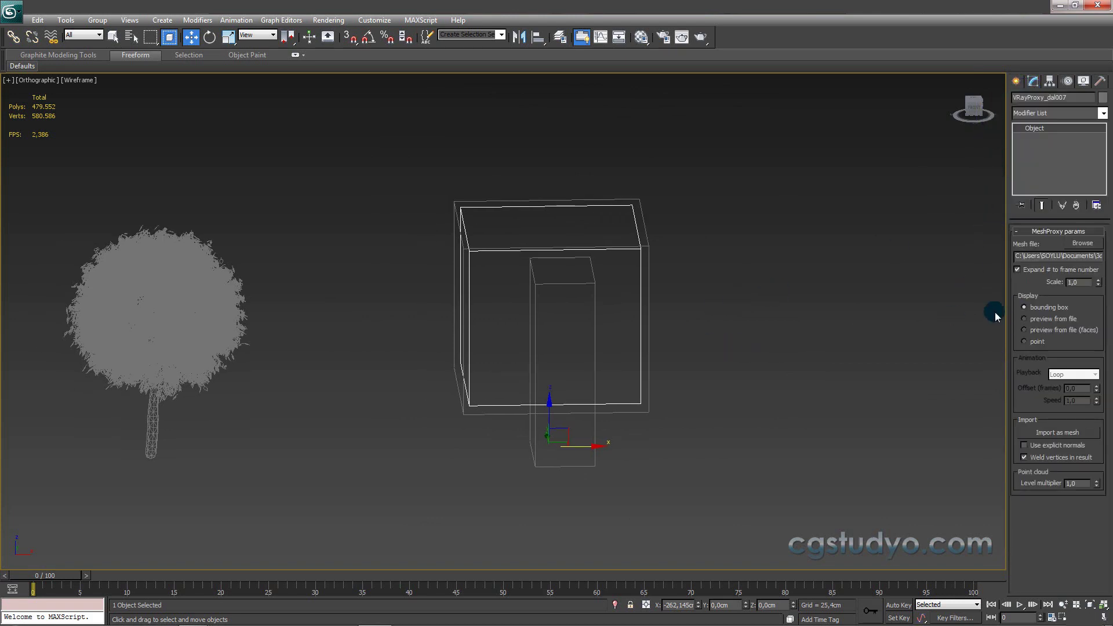
click(1024, 319)
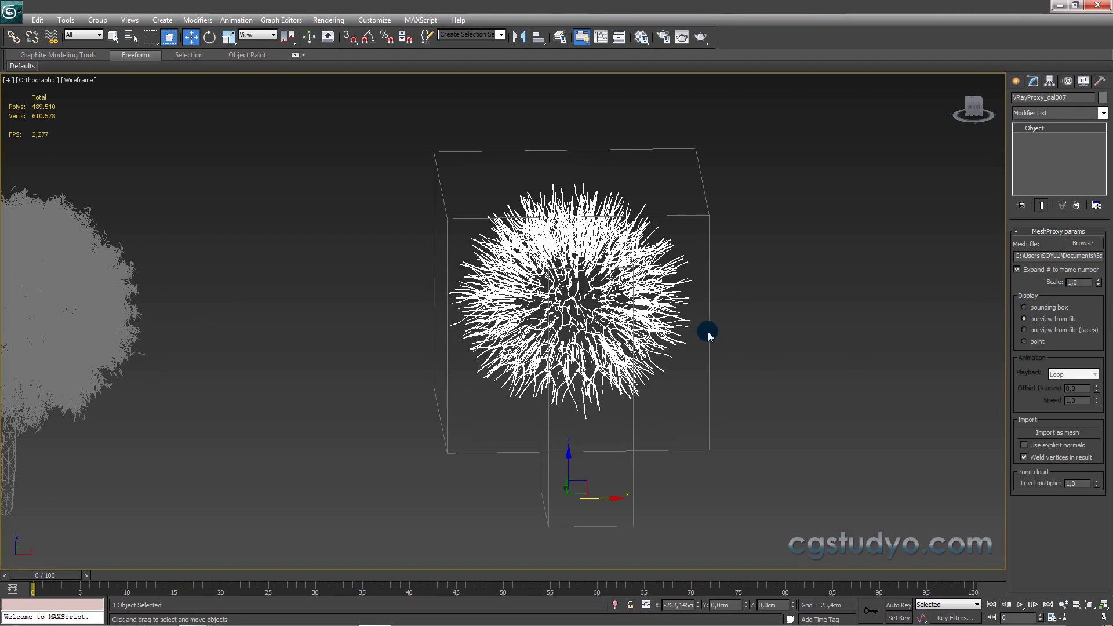
click(708, 331)
click(1022, 319)
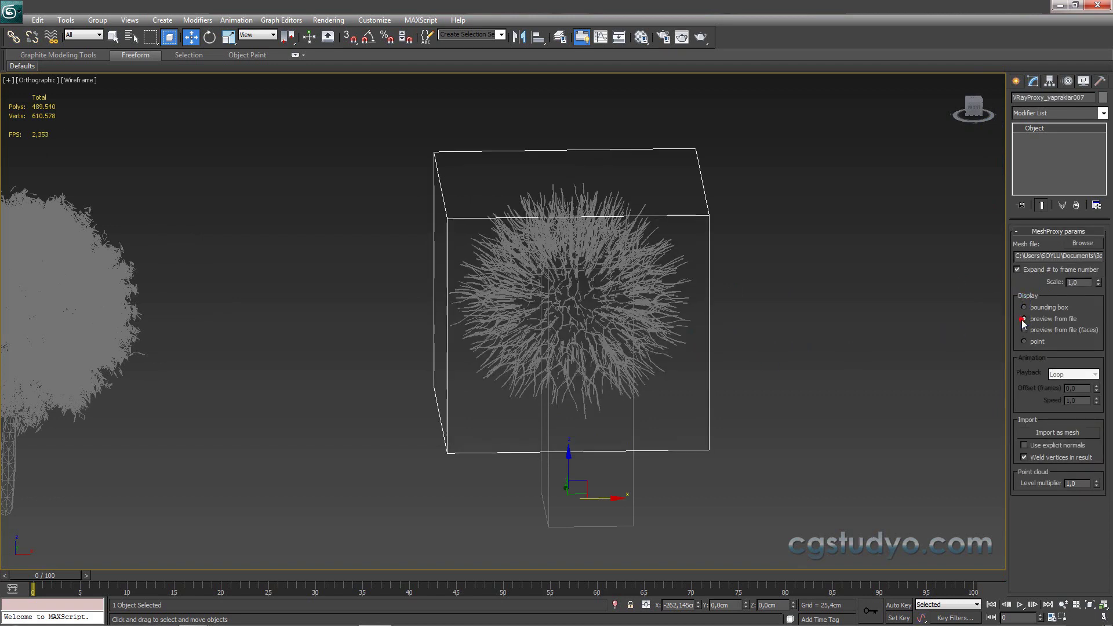
click(633, 477)
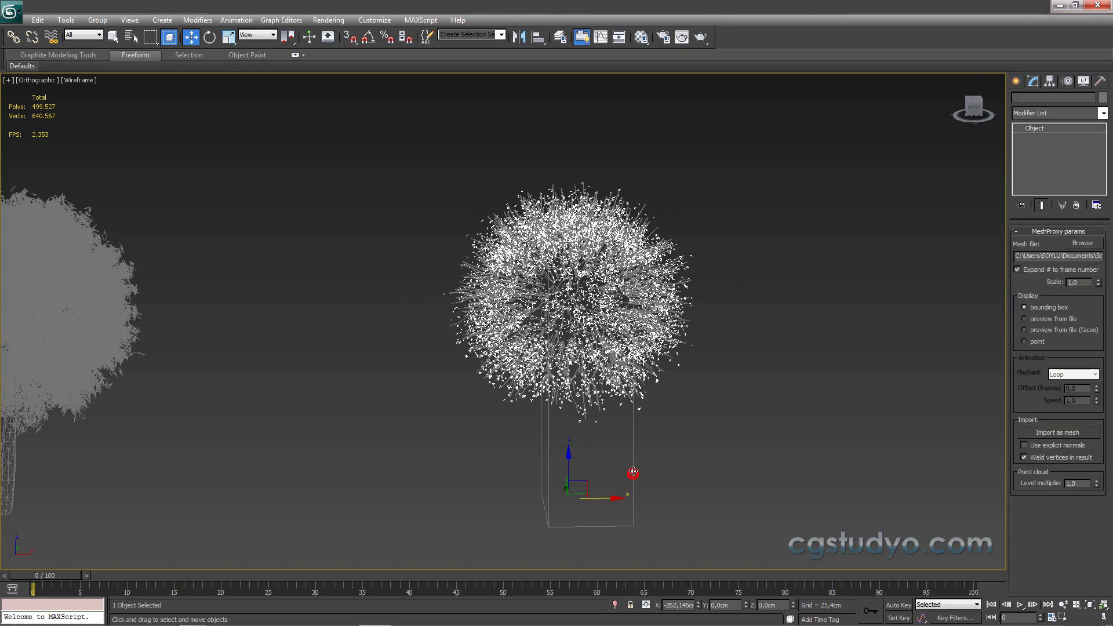
click(1024, 319)
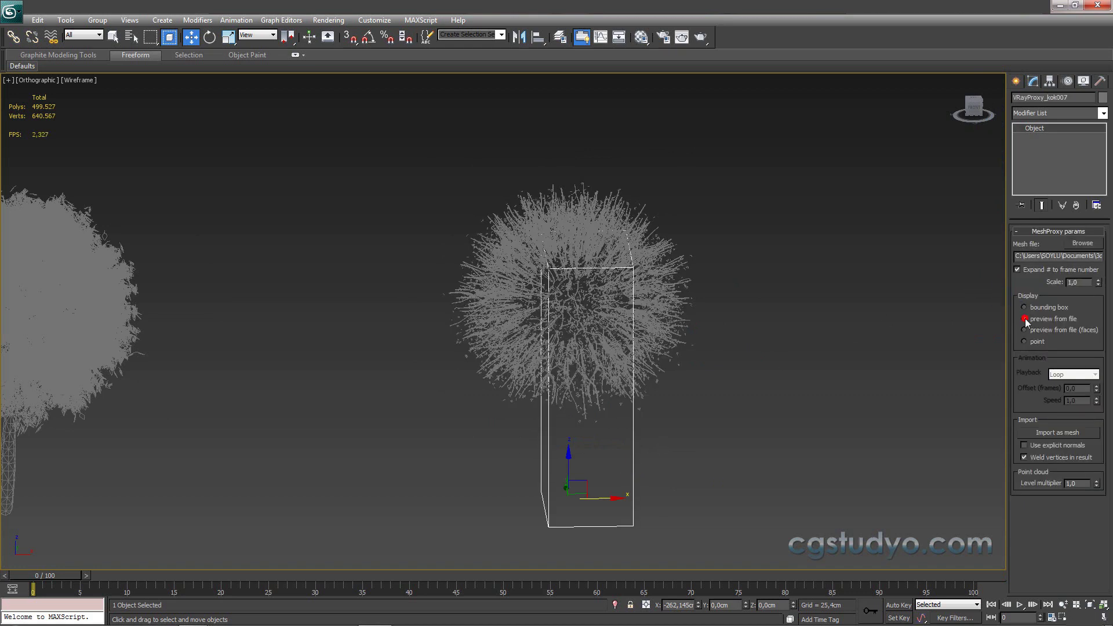
key(F3)
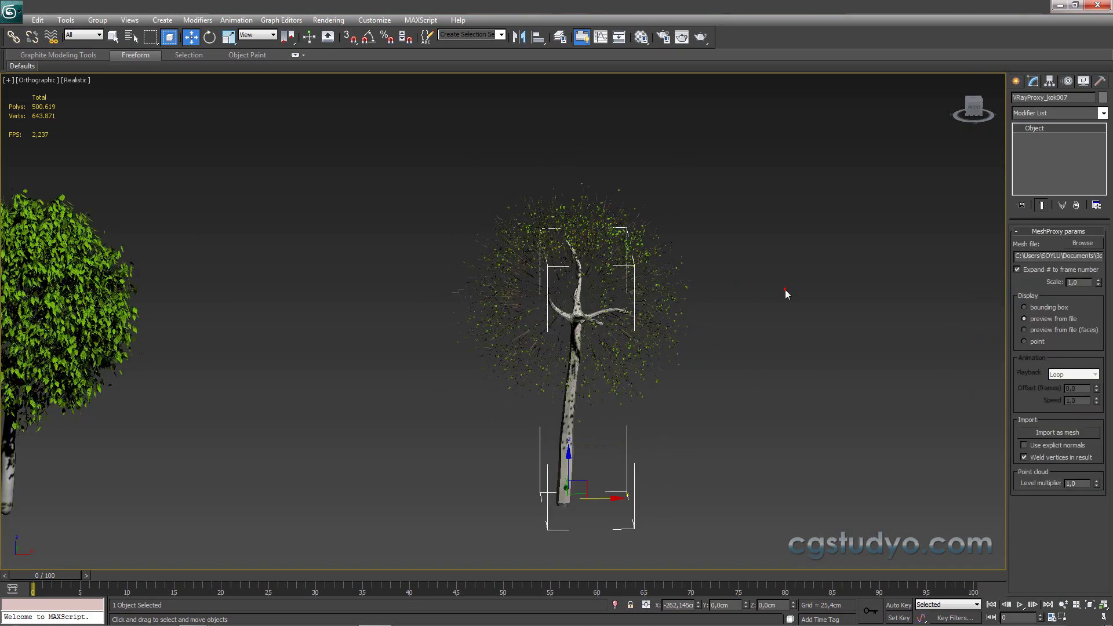
Step: Deselect everything and pan/zoom to frame both trees beside the purple box
click(785, 290)
mouse_move(673, 343)
middle_down()
mouse_move(728, 310)
mouse_move(649, 313)
middle_up()
scroll(567, 306, up, 2)
scroll(556, 298, up, 4)
scroll(552, 298, down, 4)
scroll(553, 298, down, 2)
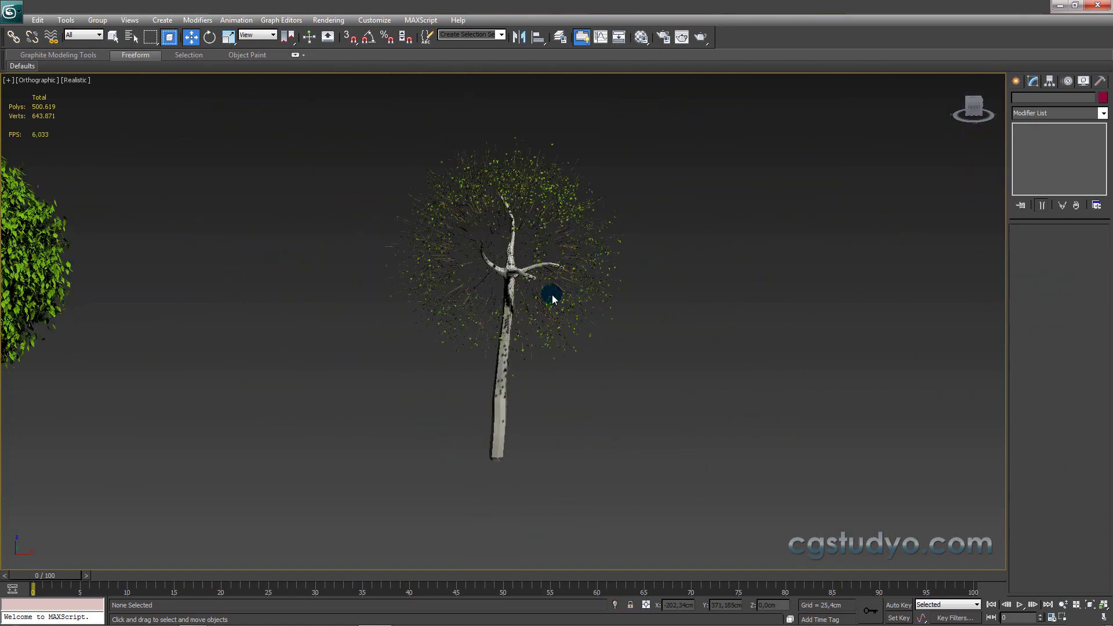
middle_drag(552, 298, 599, 288)
scroll(568, 255, down, 2)
middle_drag(567, 255, 671, 259)
Step: Switch to Perspective view and render the V-Ray frame
key(p)
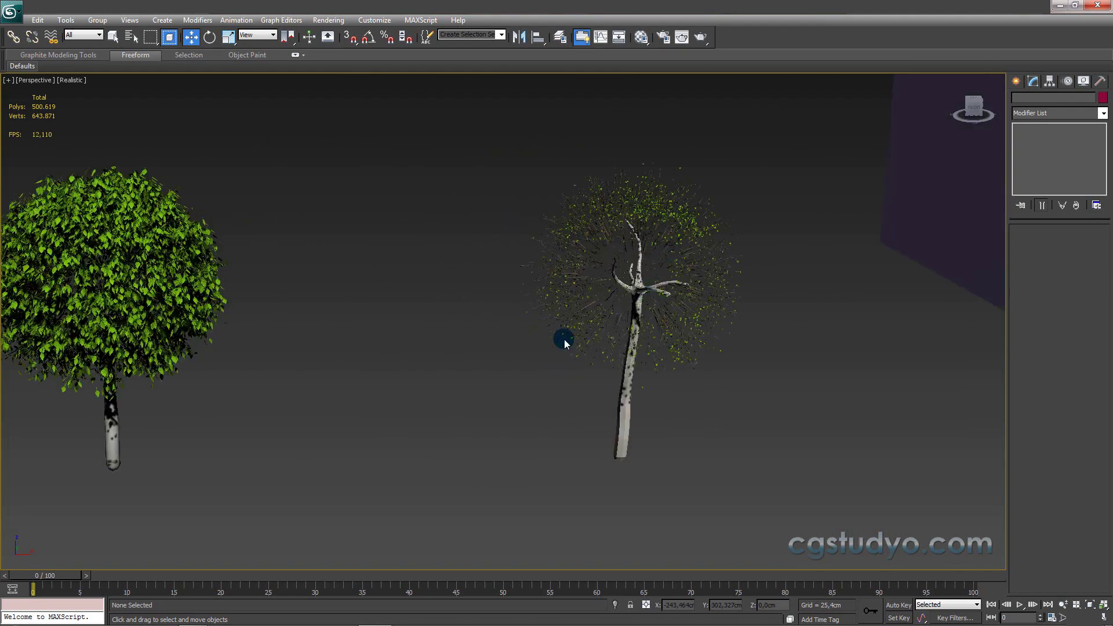
mouse_move(554, 348)
middle_down()
mouse_move(616, 362)
mouse_move(627, 378)
middle_up()
scroll(627, 378, down, 3)
click(332, 22)
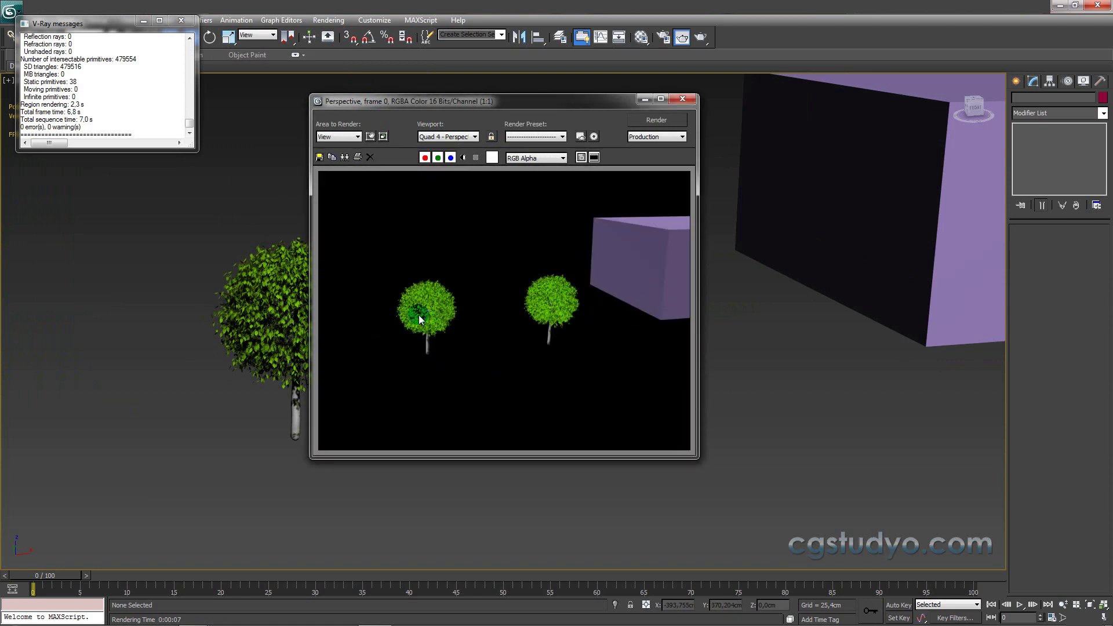
Step: Close the rendered frame window, reframe the viewport, and select the dal007 branch proxy
click(679, 102)
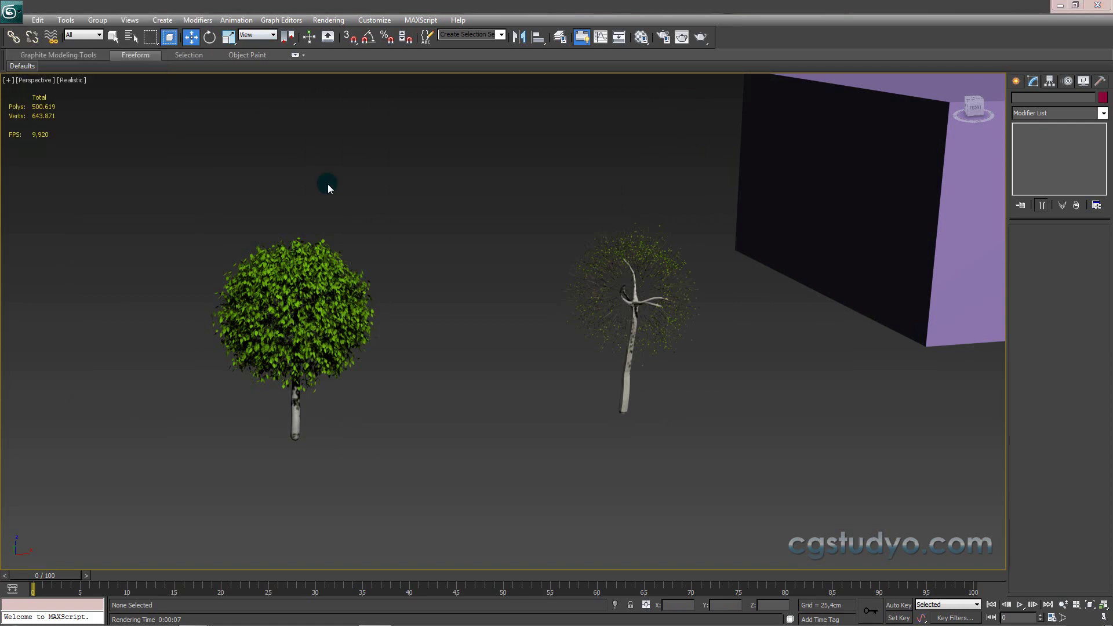
scroll(414, 262, up, 1)
scroll(431, 267, up, 3)
middle_drag(432, 266, 447, 256)
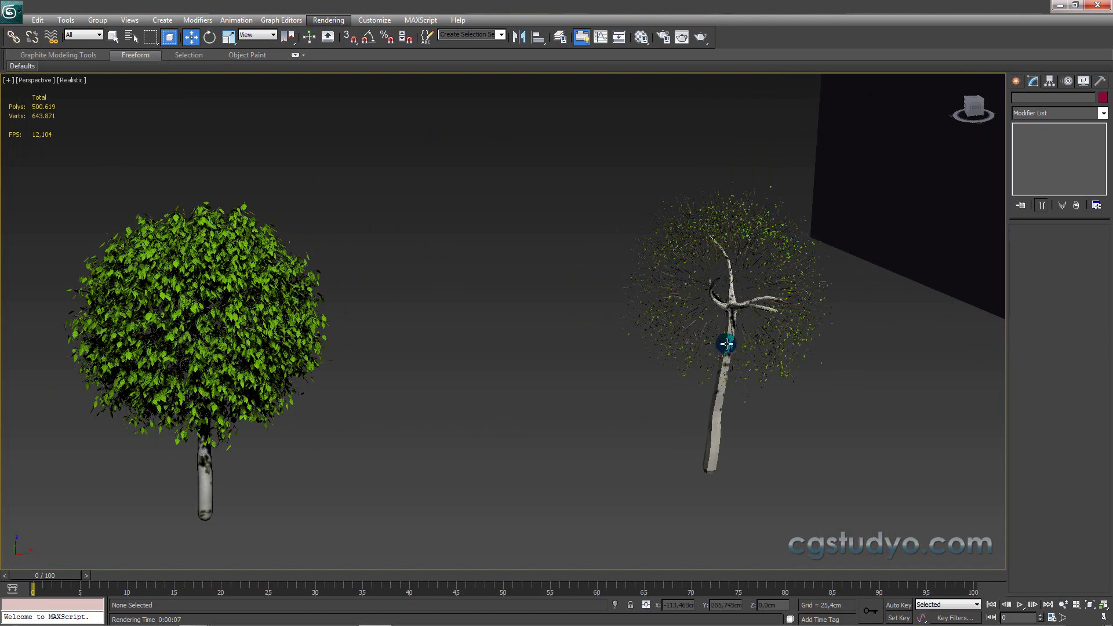
click(721, 411)
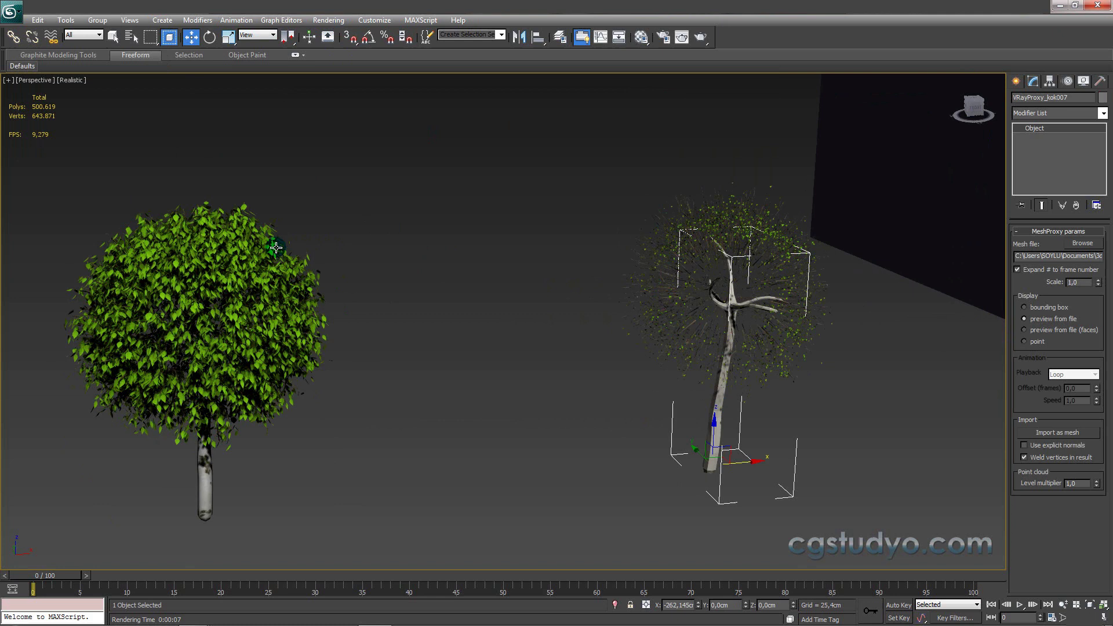
click(417, 181)
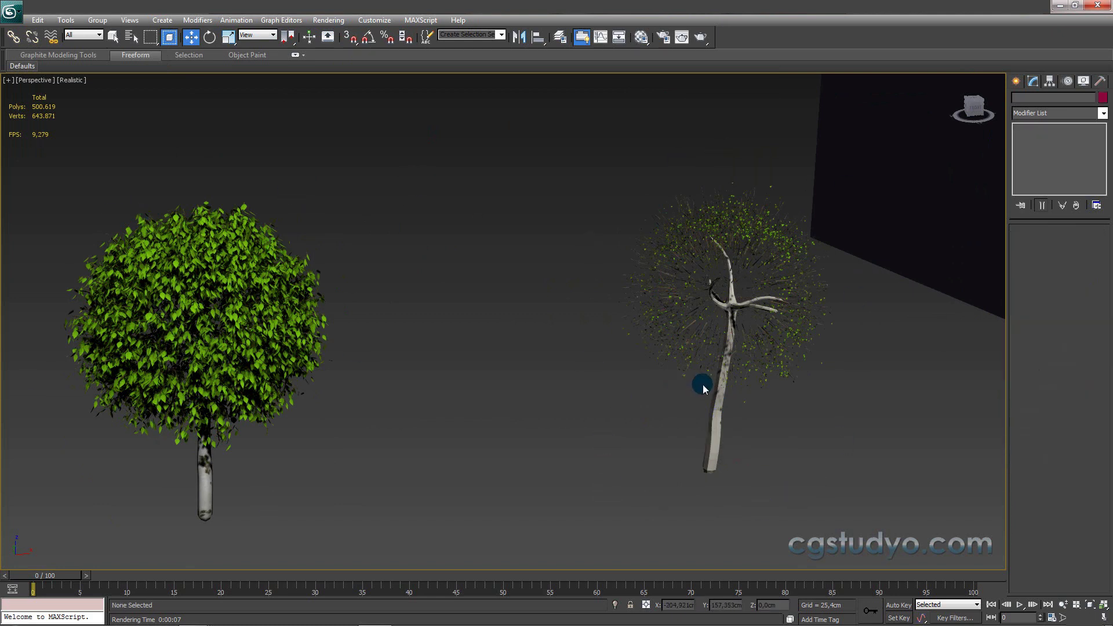
scroll(654, 422, down, 1)
scroll(676, 405, down, 3)
scroll(681, 410, up, 2)
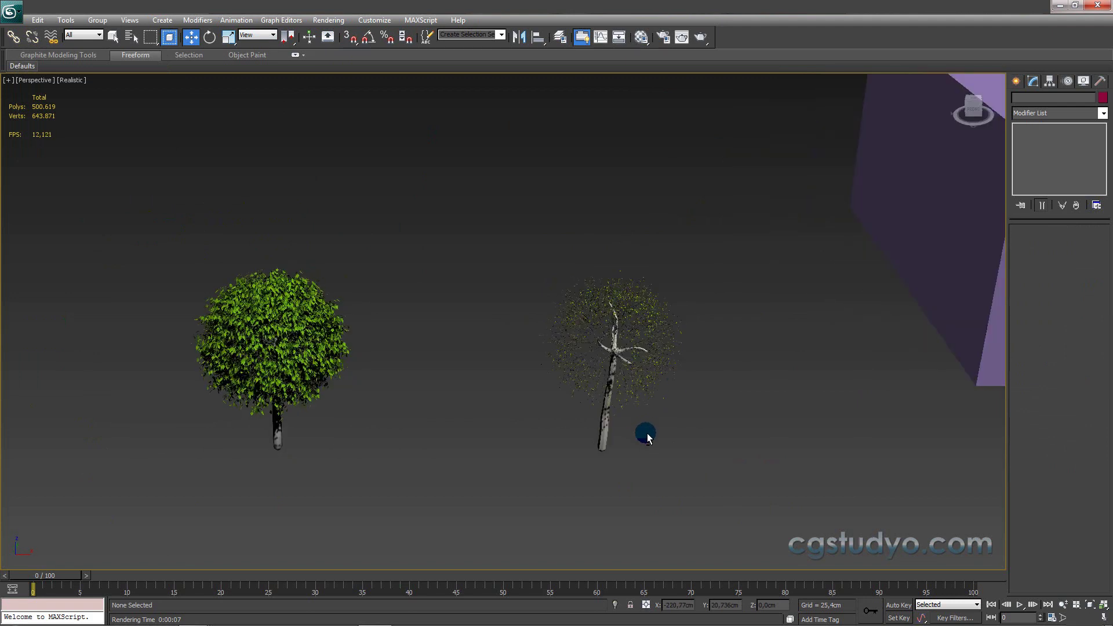
click(616, 293)
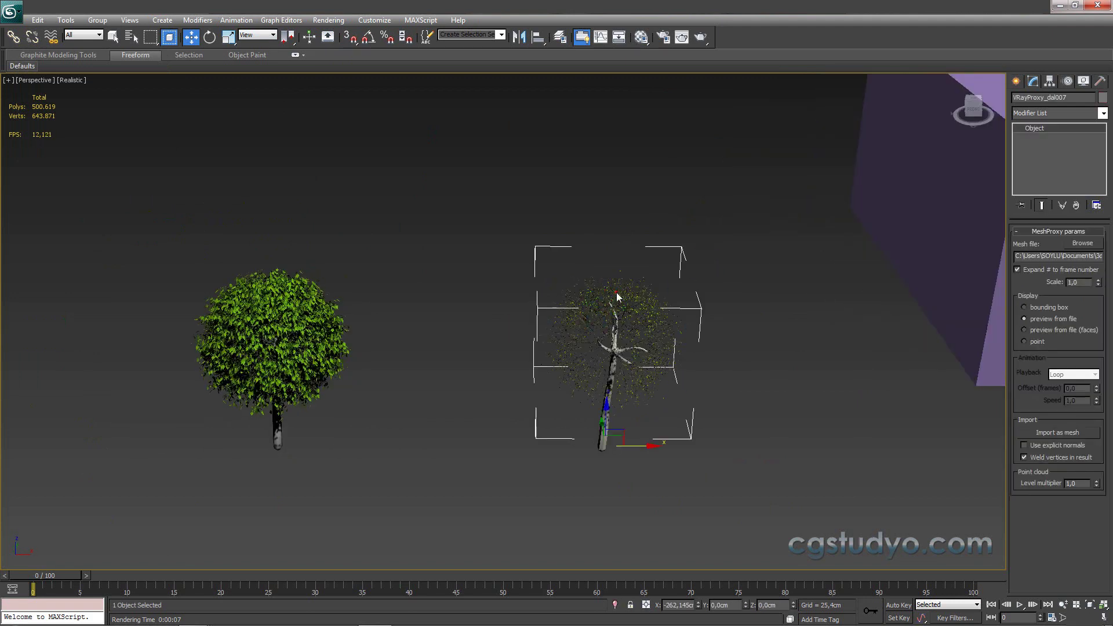
Step: Set the dal007, kok007 and yapraklar007 proxies back to bounding-box display, in wireframe
click(1032, 311)
alt+middle_drag(612, 448, 627, 452)
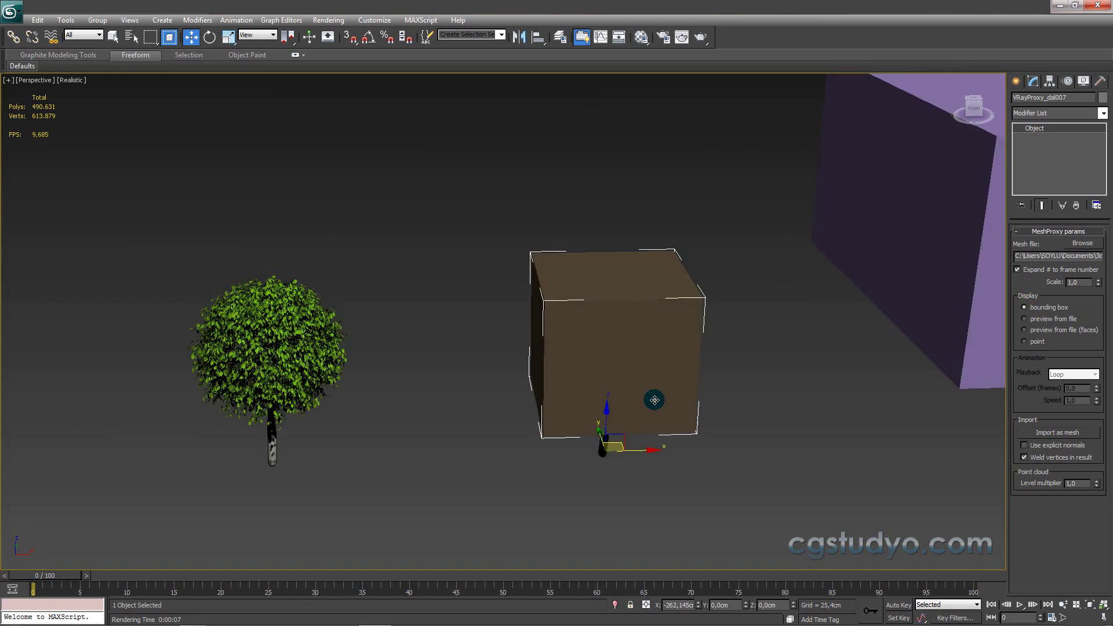
click(628, 505)
click(602, 456)
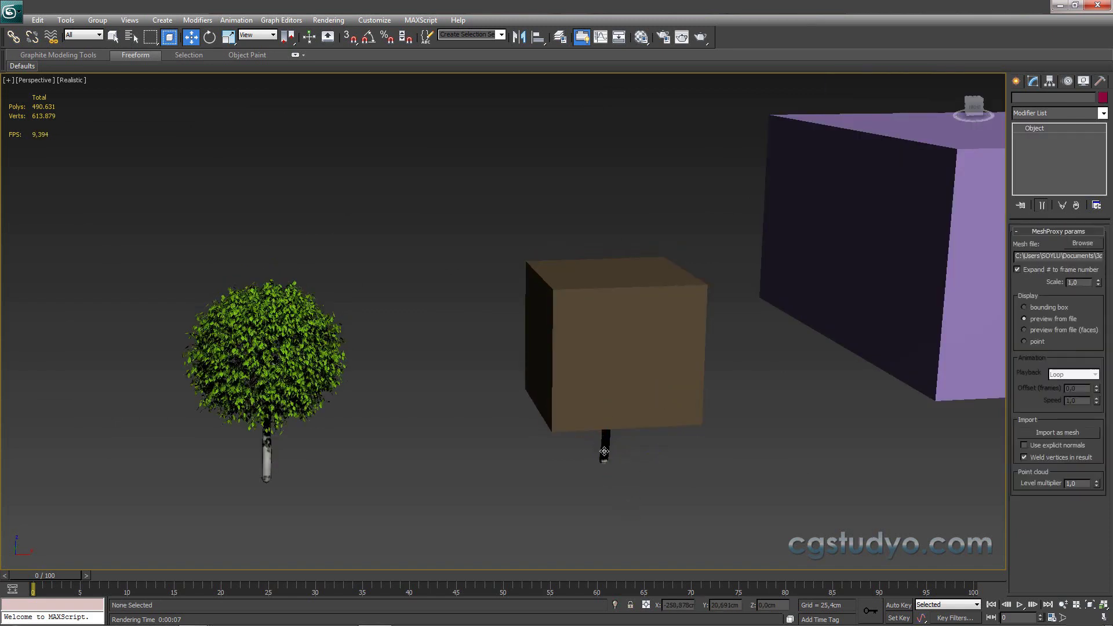
click(1024, 308)
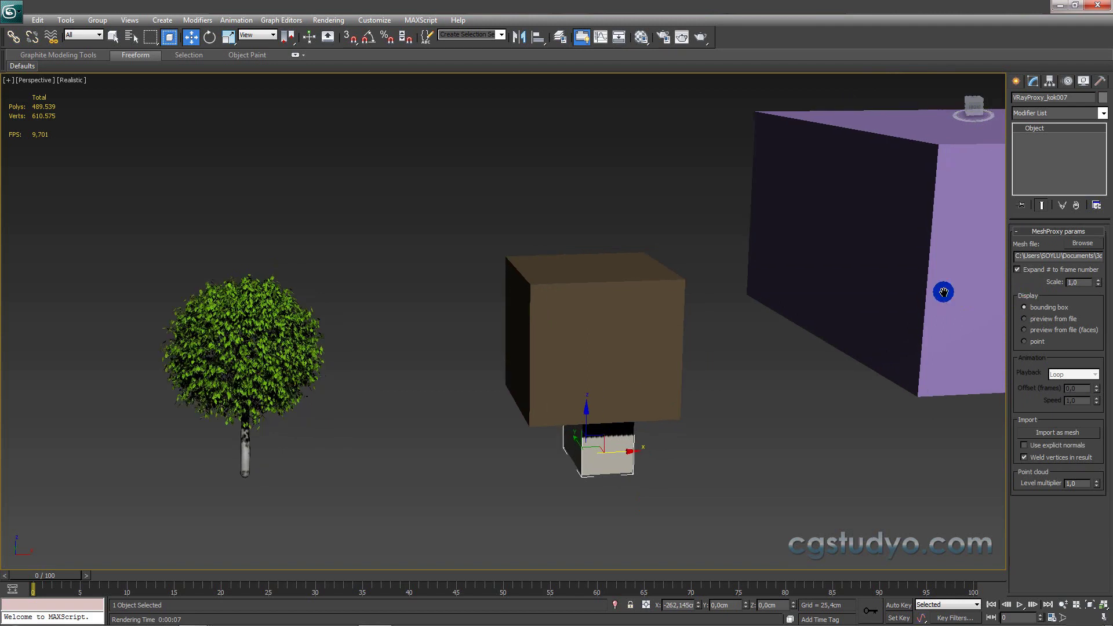
middle_drag(943, 291, 646, 349)
key(F3)
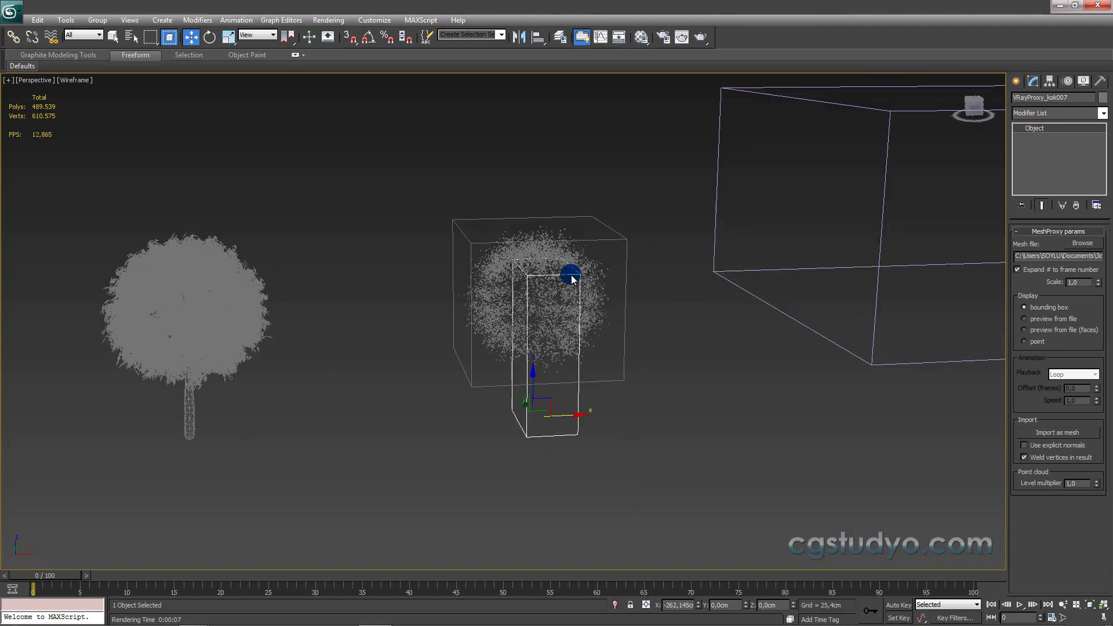
scroll(569, 275, up, 3)
click(639, 258)
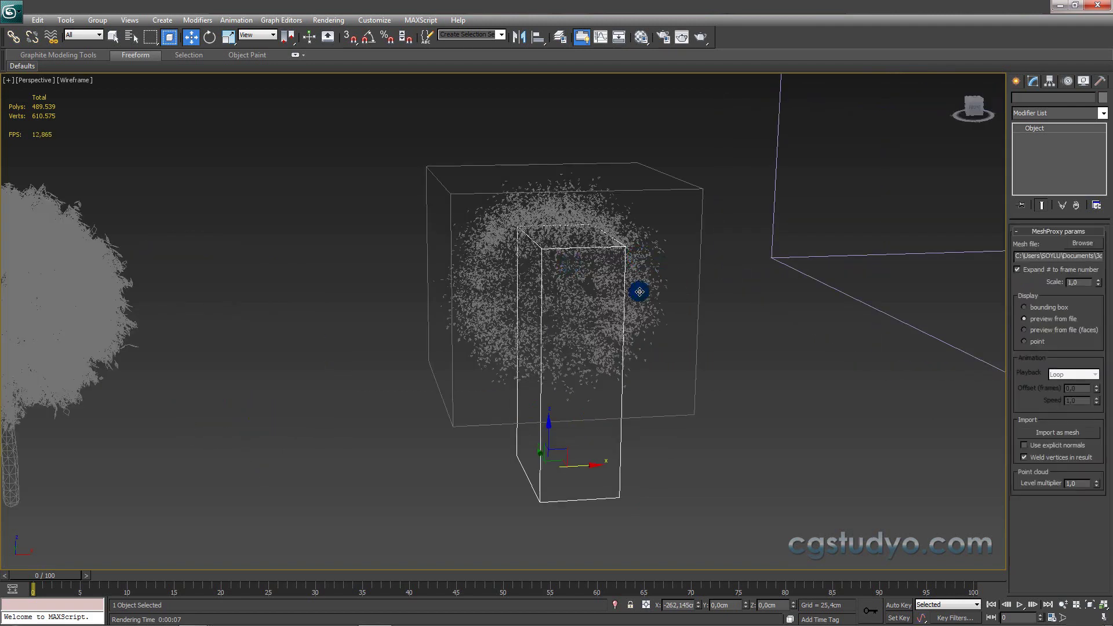
click(1047, 307)
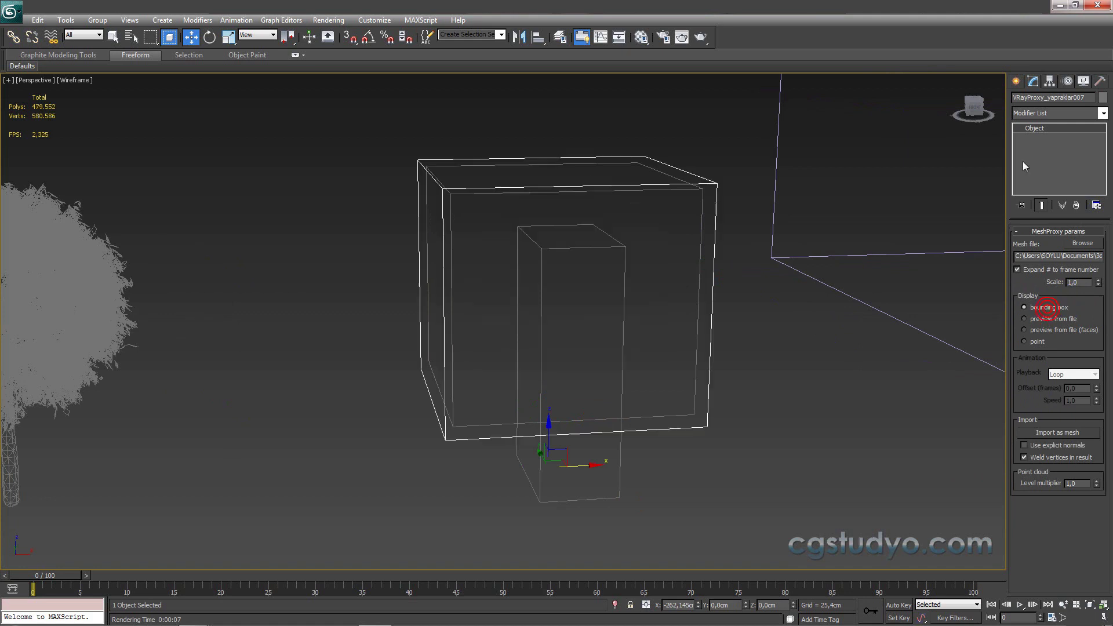
Step: Zoom out to the whole scene and clear the selection
click(1016, 82)
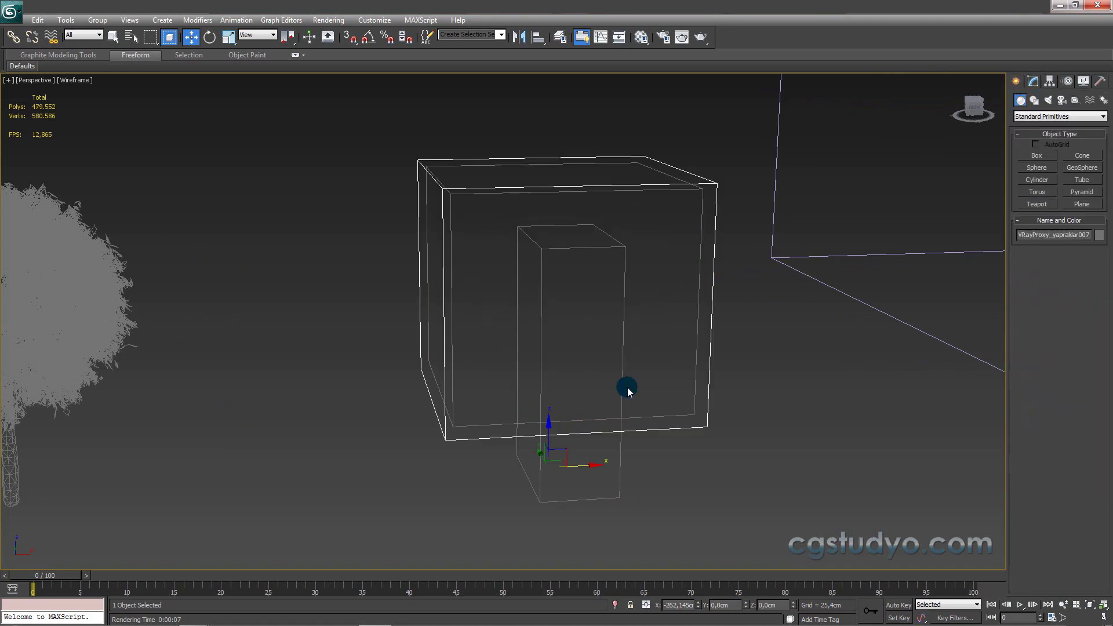
scroll(607, 380, down, 3)
scroll(547, 365, down, 1)
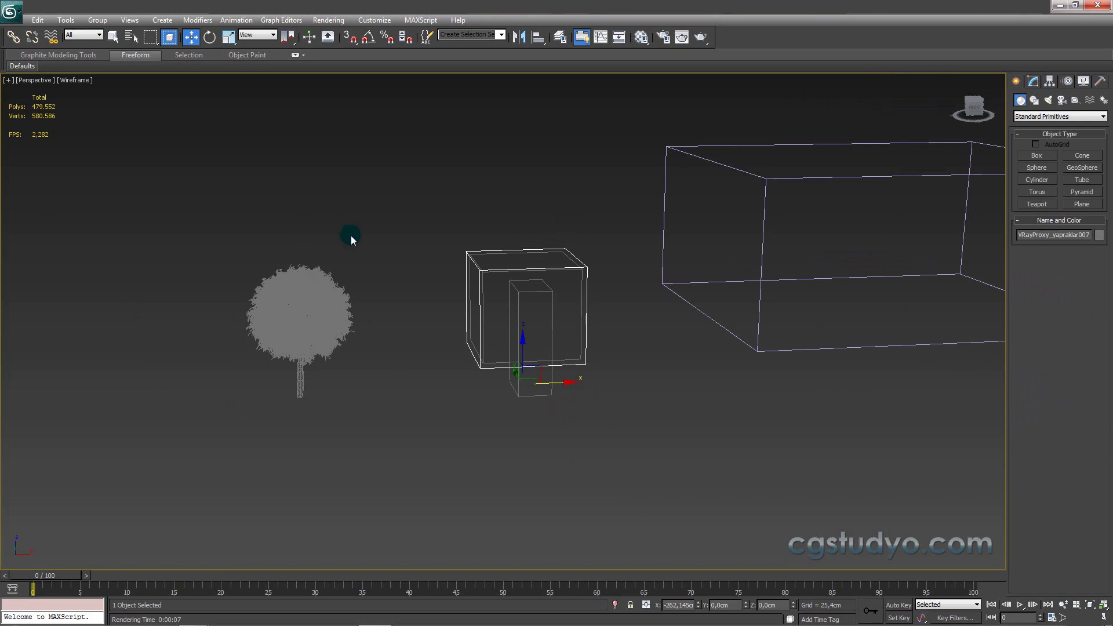
scroll(291, 360, down, 2)
click(274, 405)
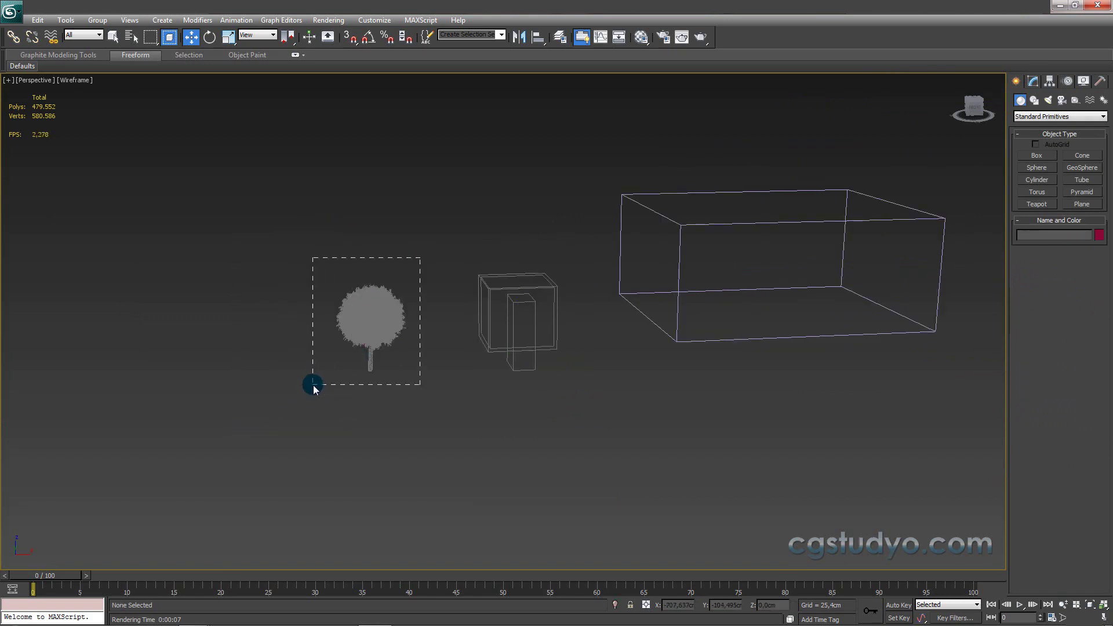
Step: Delete the original mesh tree, leaving only the proxy bounding boxes and purple box, then select the proxy
drag(313, 386, 314, 384)
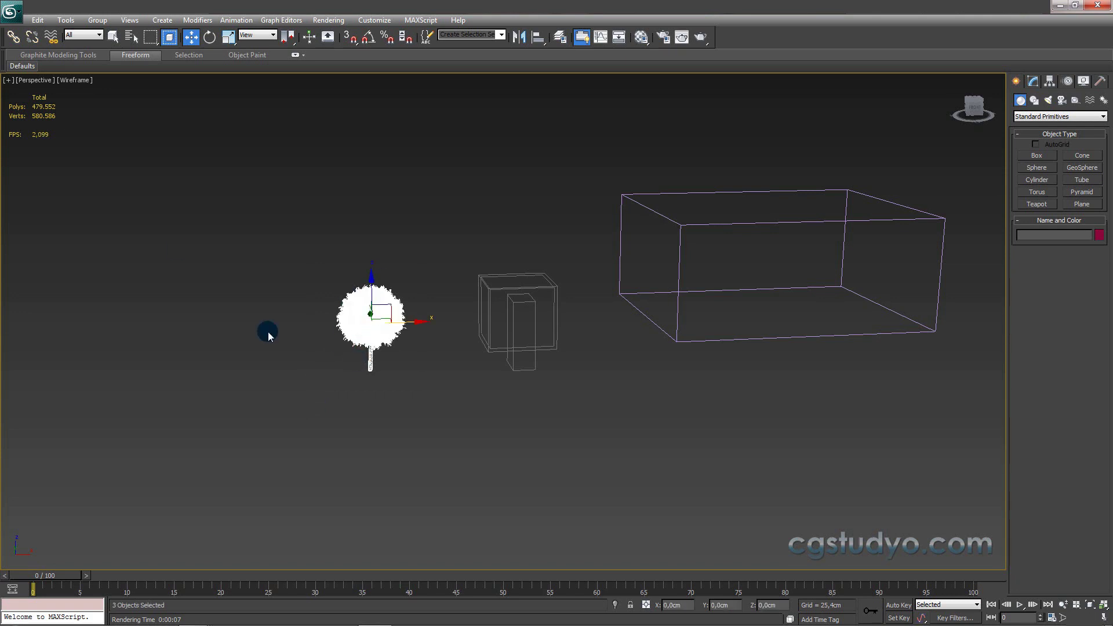
drag(424, 263, 360, 353)
drag(316, 406, 315, 406)
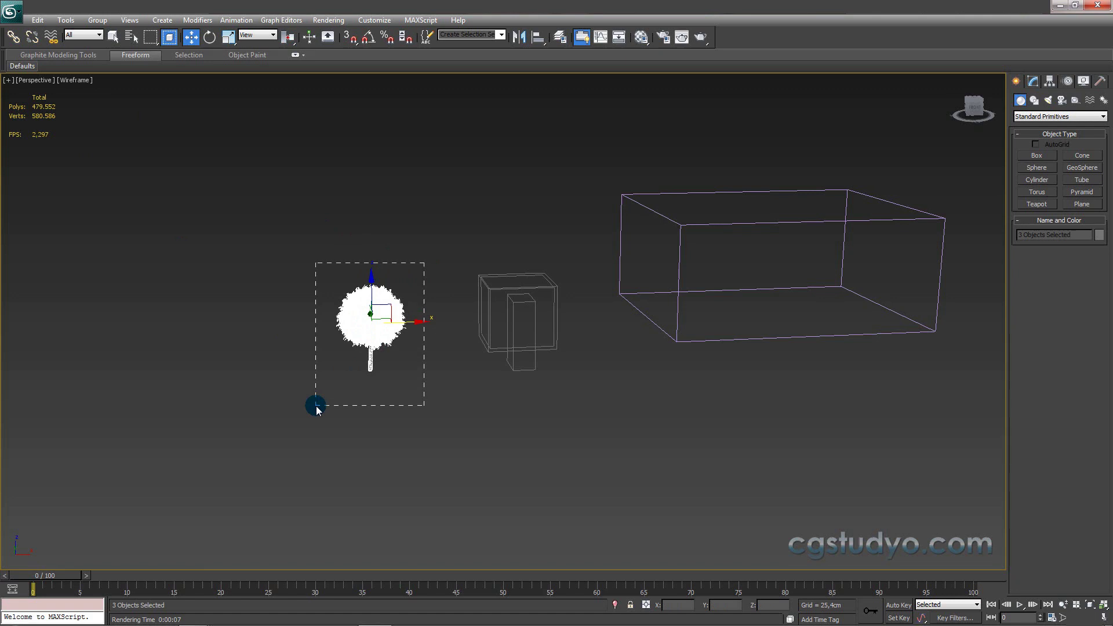
key(Delete)
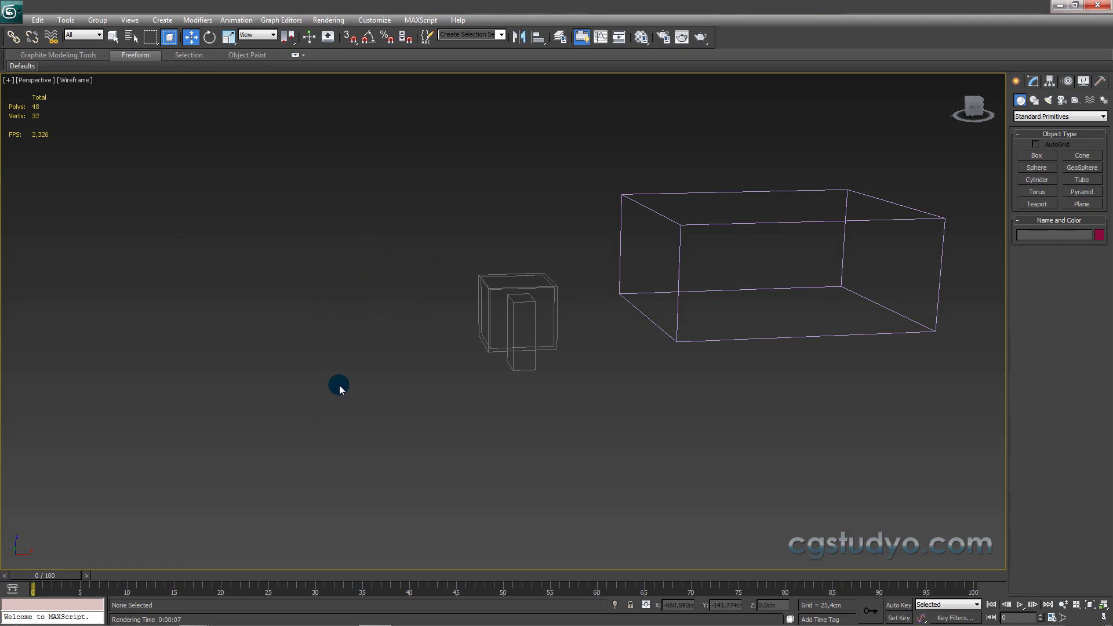
scroll(459, 322, up, 2)
scroll(454, 301, up, 2)
scroll(455, 302, up, 2)
click(429, 272)
Step: Switch to shaded display and render the view, showing the proxy as a full tree
key(F3)
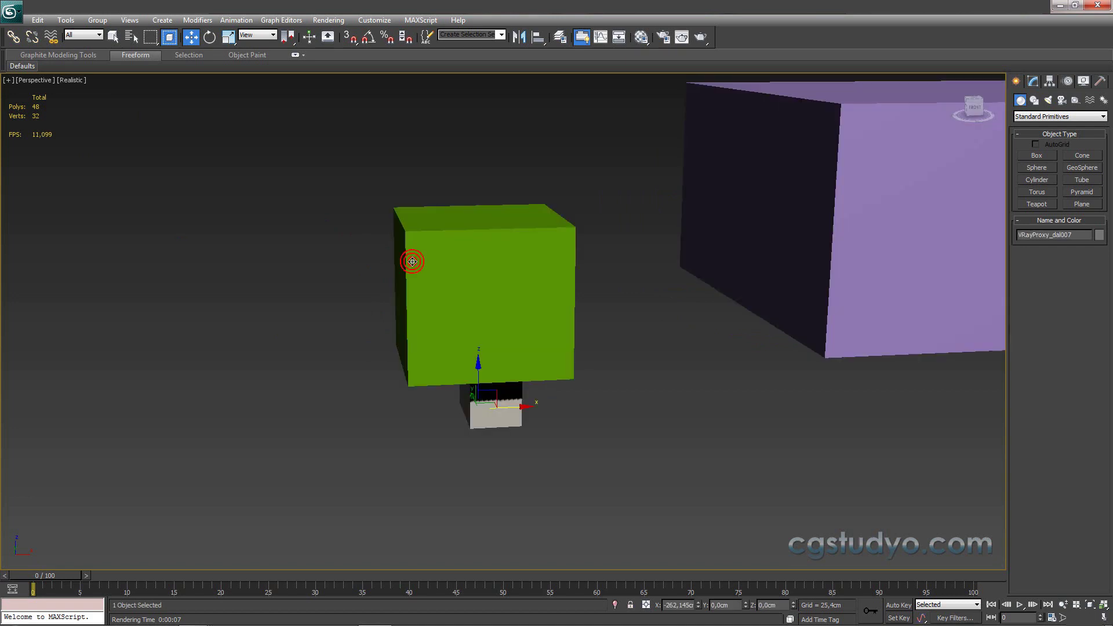
key(F3)
key(F3)
click(608, 284)
middle_drag(535, 299, 557, 321)
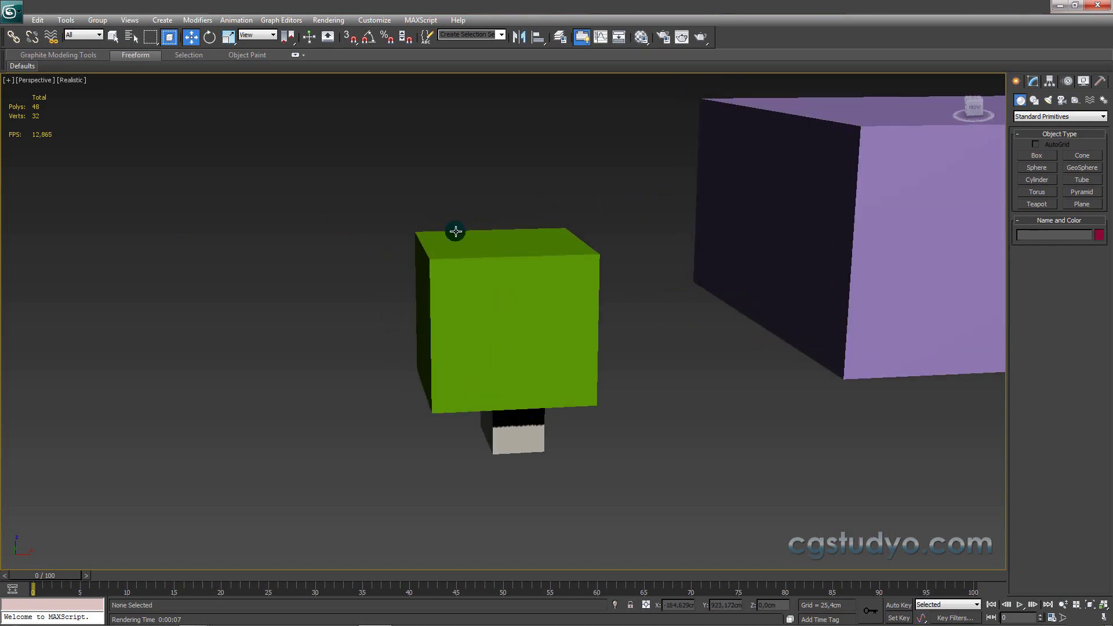
click(333, 20)
click(342, 30)
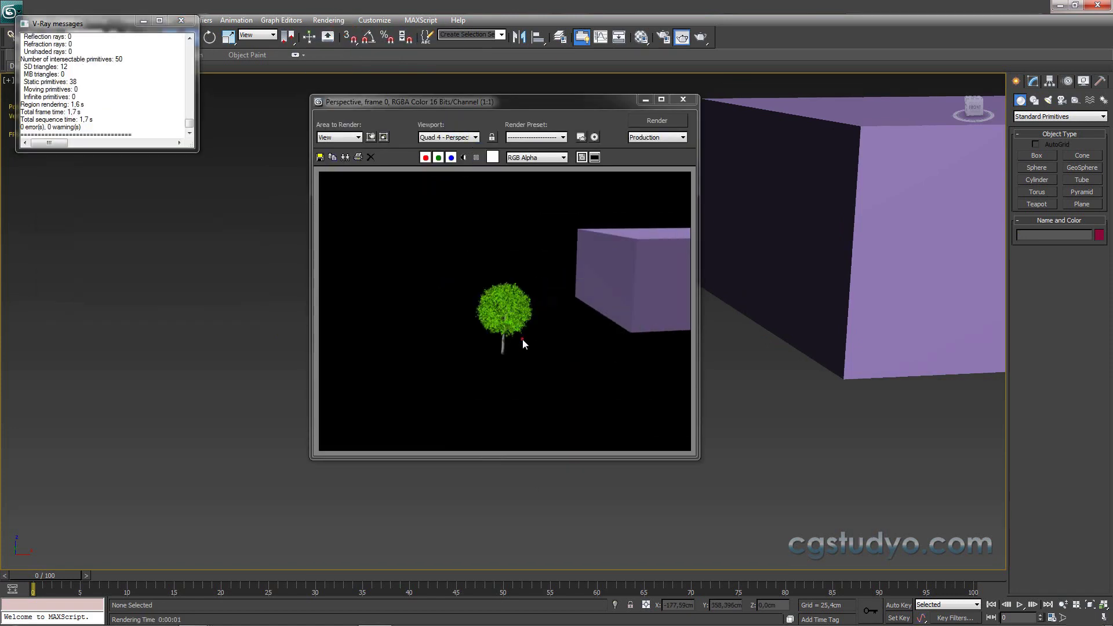
click(677, 98)
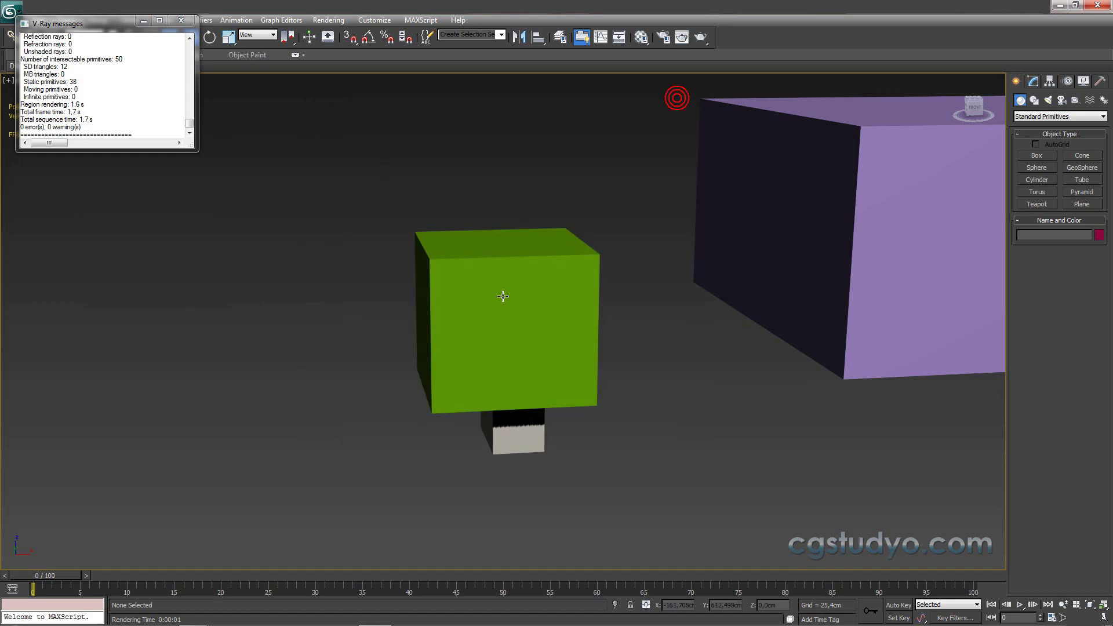
Step: Reframe the viewport and render again, zooming into the rendered tree to inspect it
scroll(503, 296, up, 2)
scroll(516, 323, up, 3)
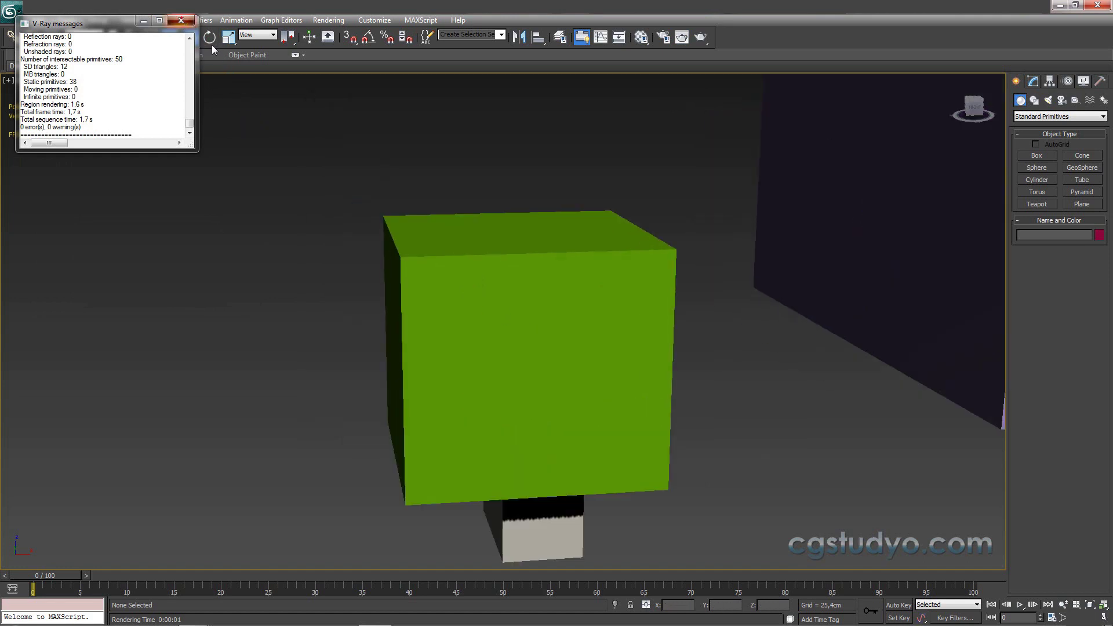
mouse_move(492, 283)
middle_down()
mouse_move(490, 243)
mouse_move(426, 229)
middle_up()
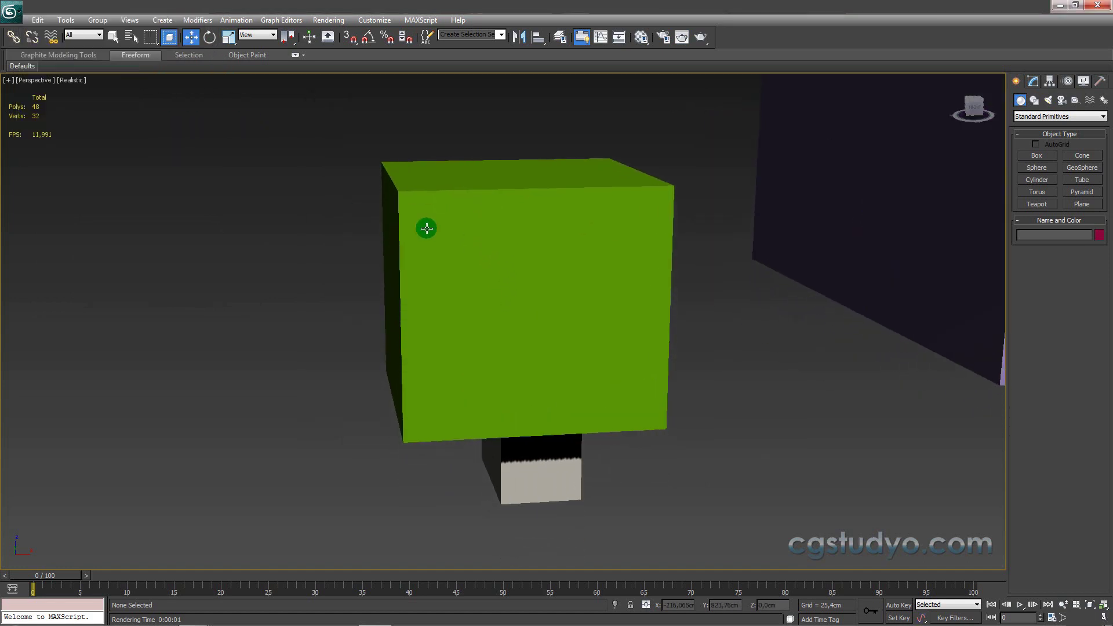
scroll(514, 239, up, 3)
scroll(515, 238, down, 3)
scroll(514, 239, up, 3)
scroll(514, 239, down, 3)
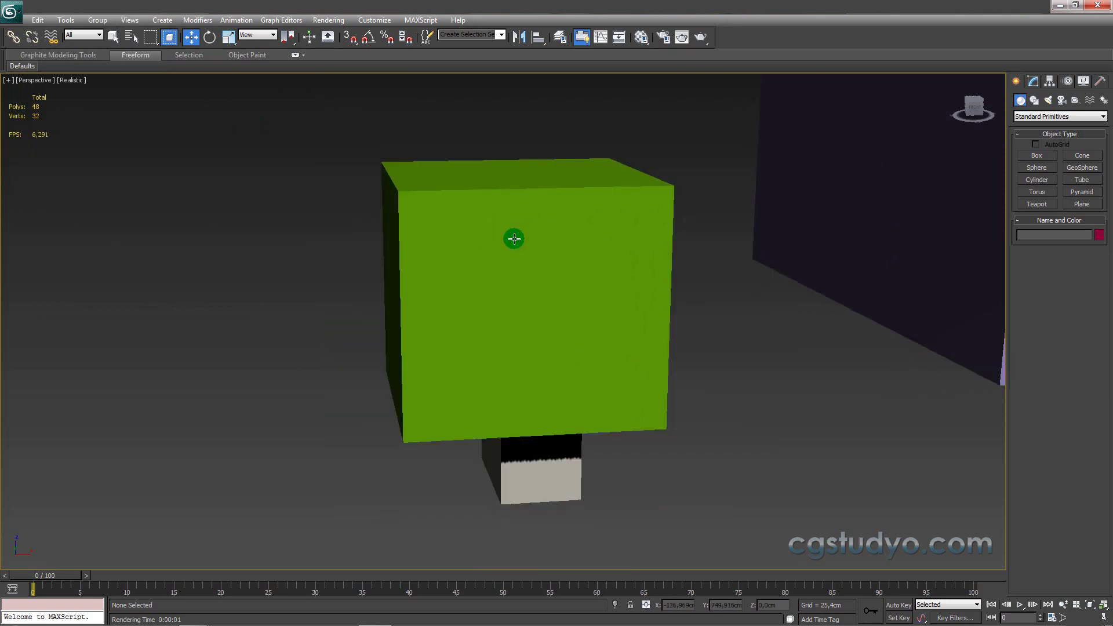
click(333, 21)
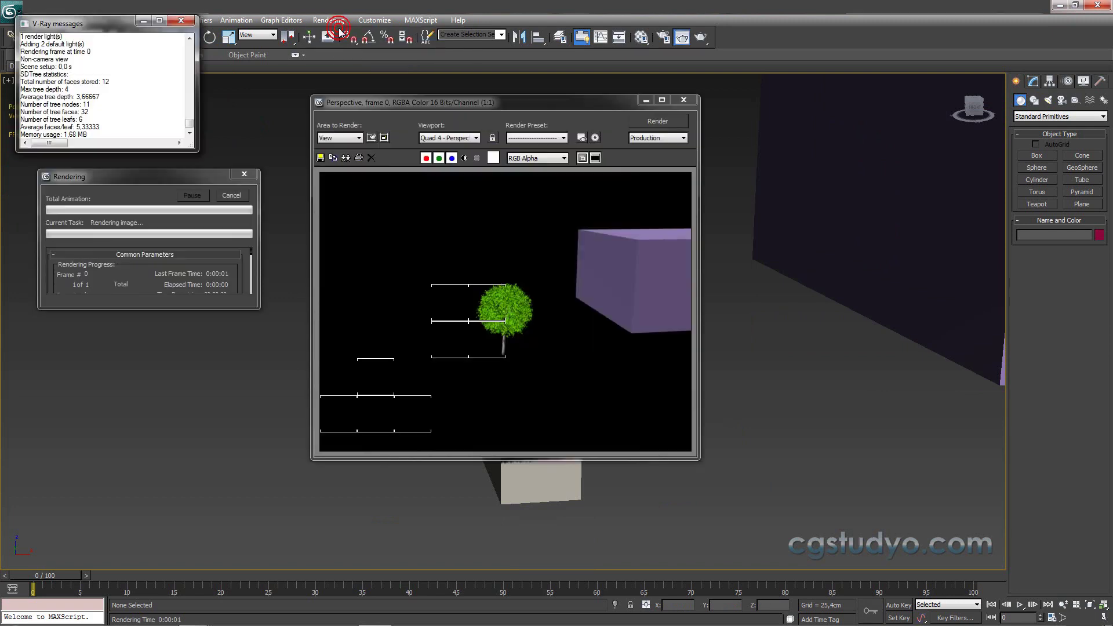
ctrl+click(522, 323)
ctrl+right_click(521, 323)
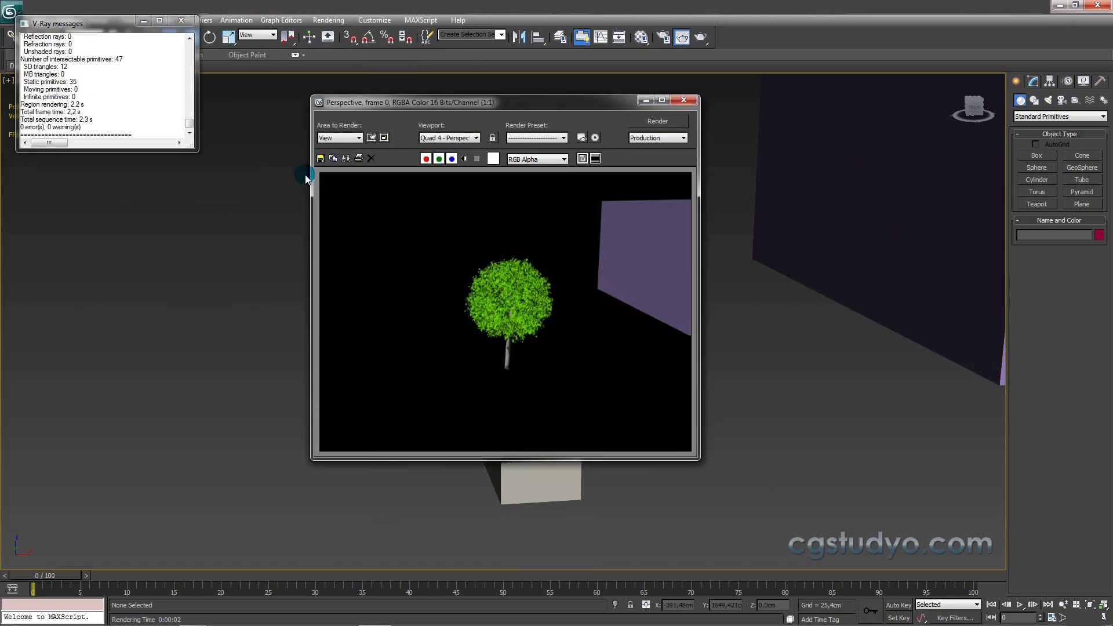
click(646, 99)
Step: Put away the rendered image and view the scene from the Top viewport
click(583, 202)
key(t)
scroll(487, 311, down, 3)
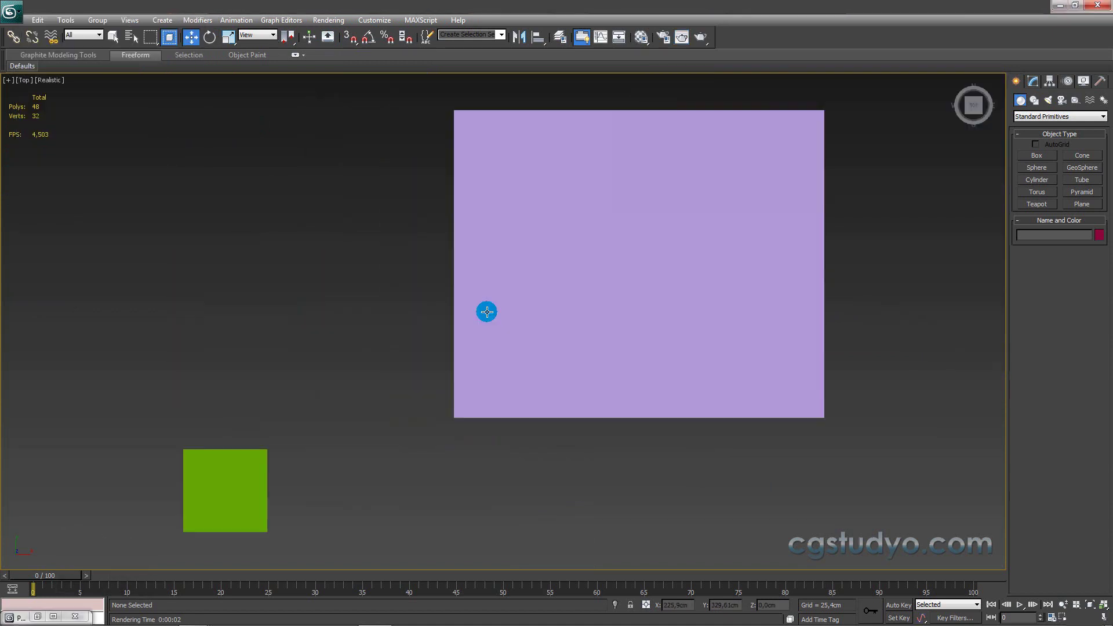
scroll(443, 375, down, 2)
Step: Clone the proxy tree upward as 7 instances, forming a column of eight
drag(530, 360, 426, 464)
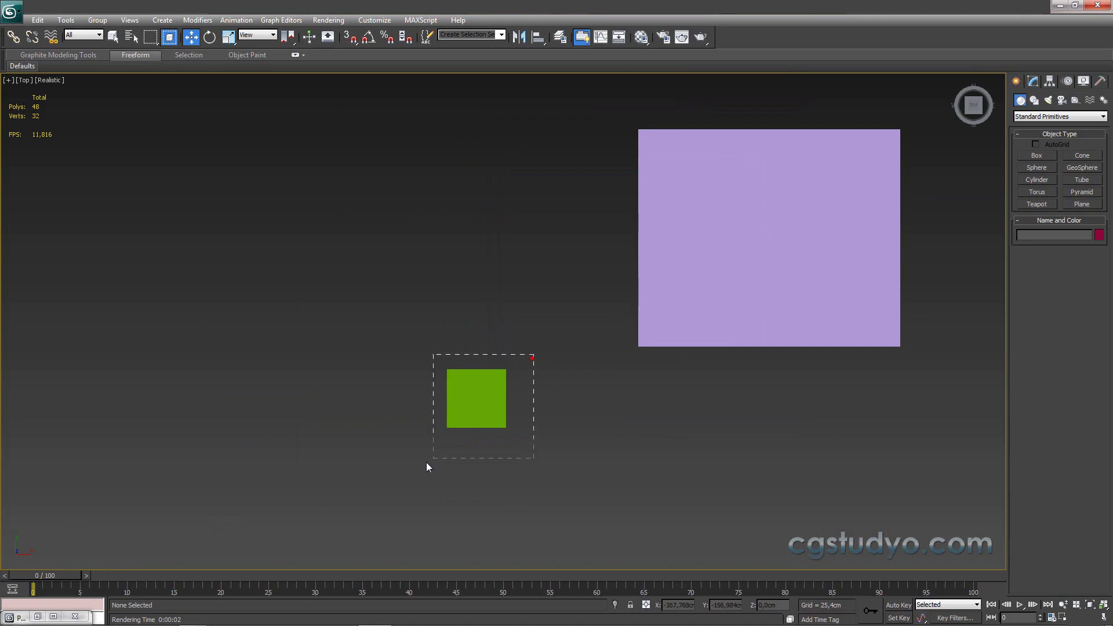
shift+drag(476, 364, 475, 284)
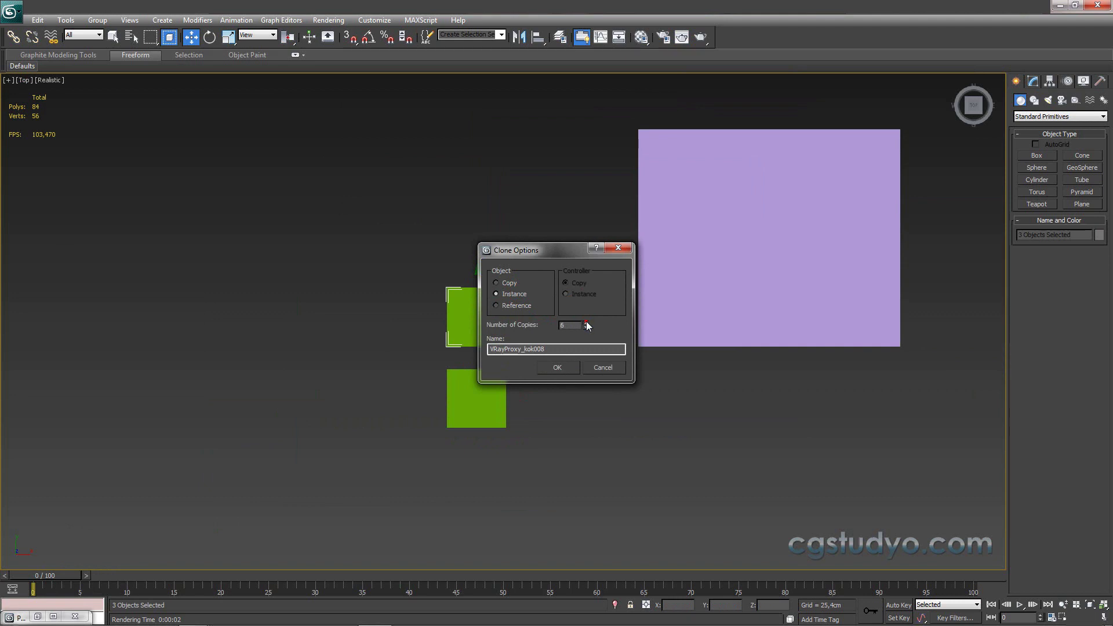
click(565, 368)
scroll(568, 394, down, 3)
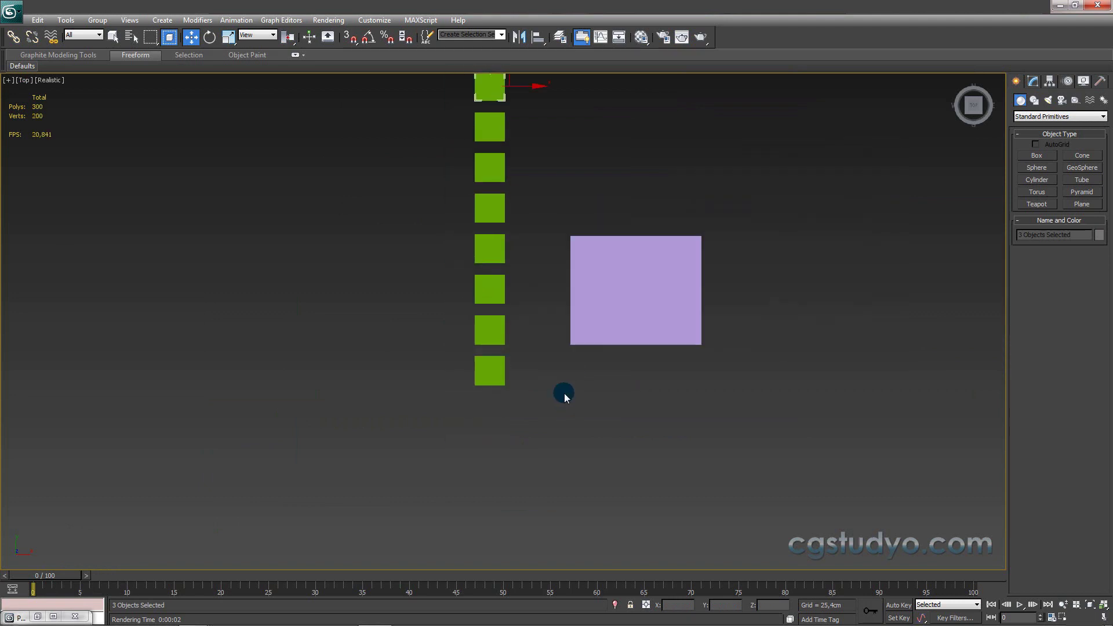
scroll(564, 393, down, 2)
Step: Instance the column to the right, then clone both columns to the far side of the purple box
drag(515, 110, 460, 392)
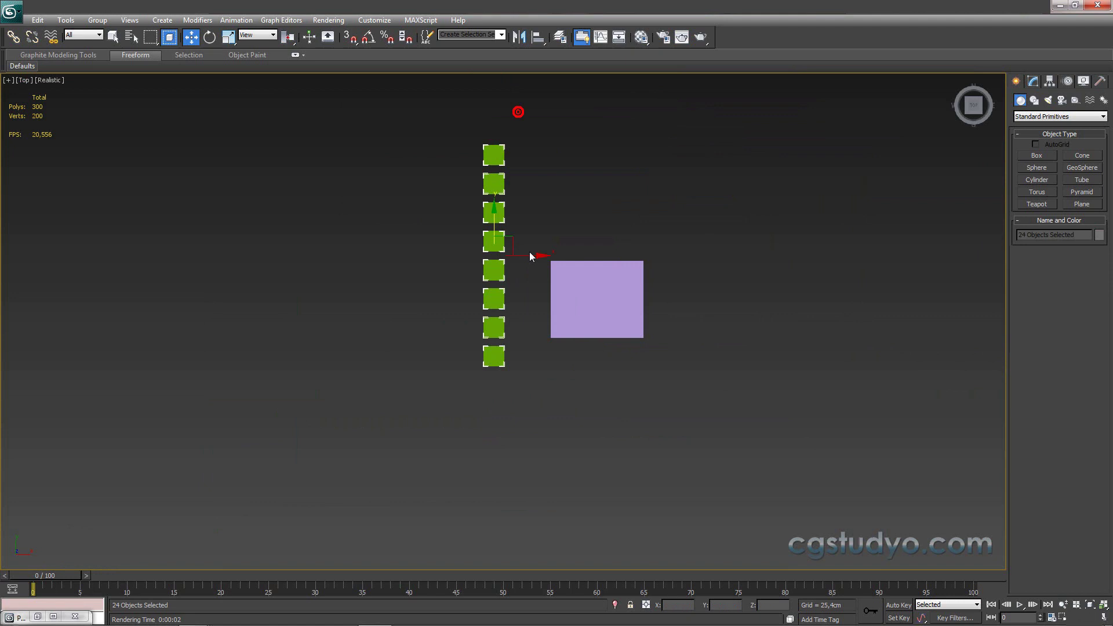
shift+drag(530, 259, 567, 259)
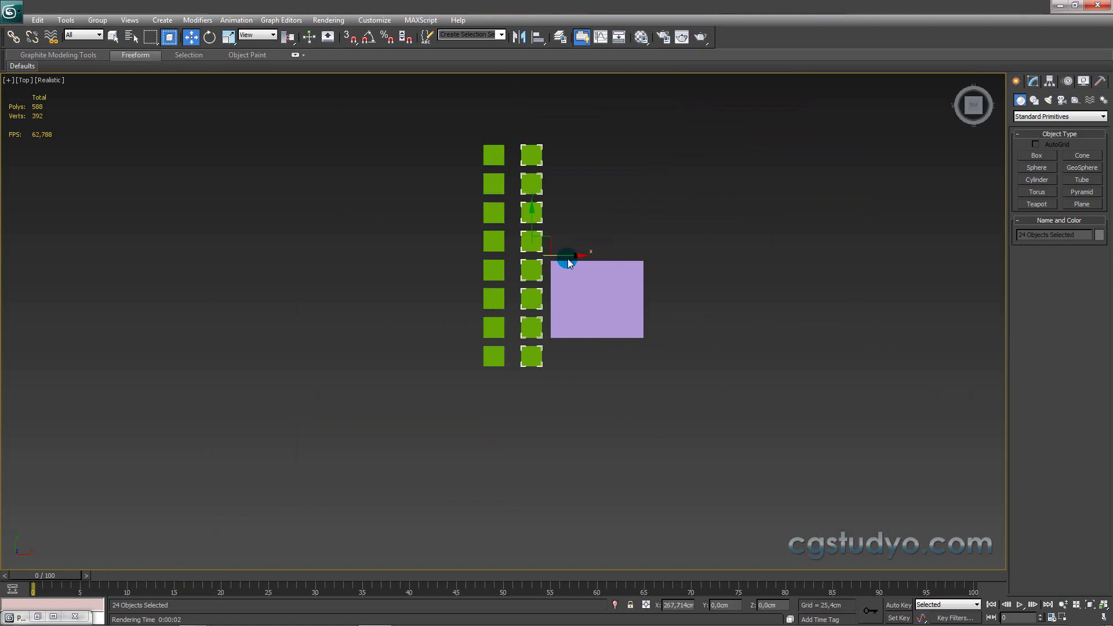
click(571, 369)
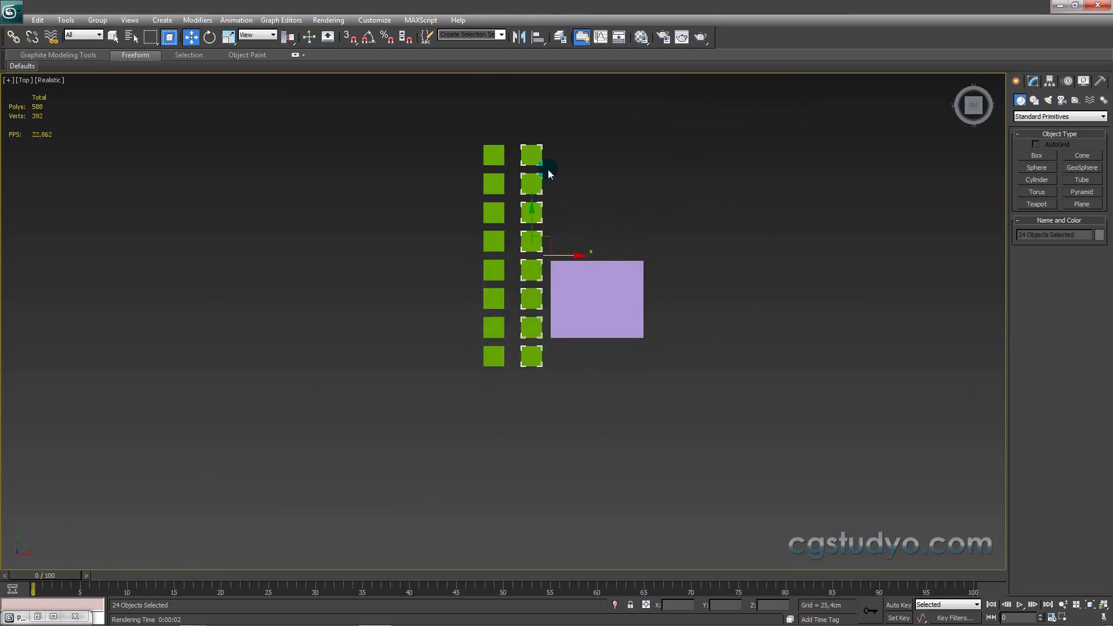
key(ctrl+q)
shift+drag(542, 262, 714, 262)
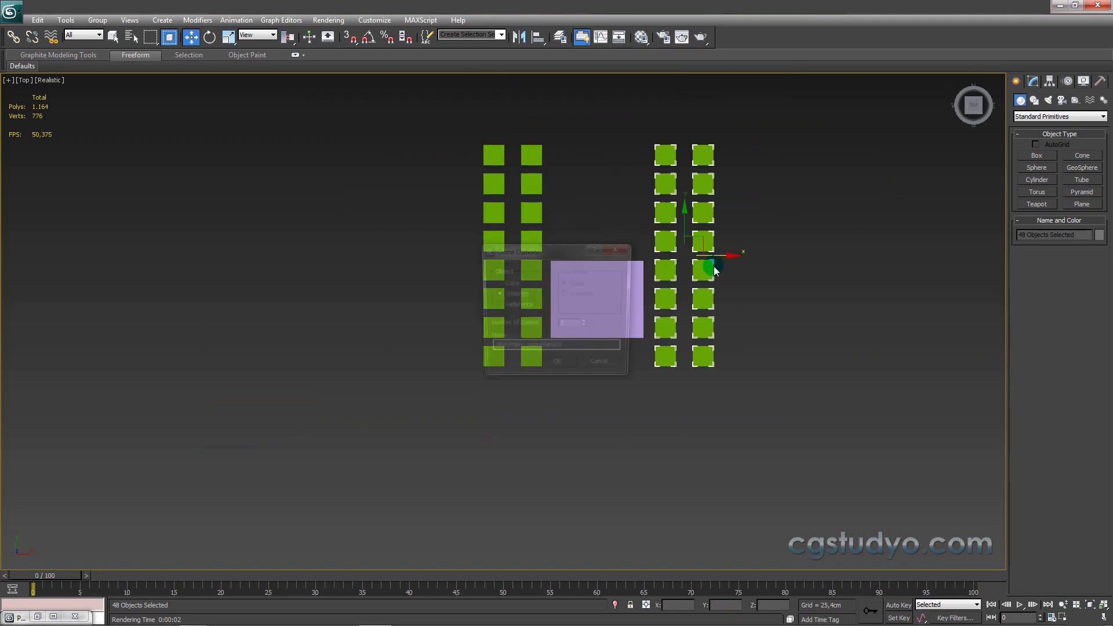
click(558, 367)
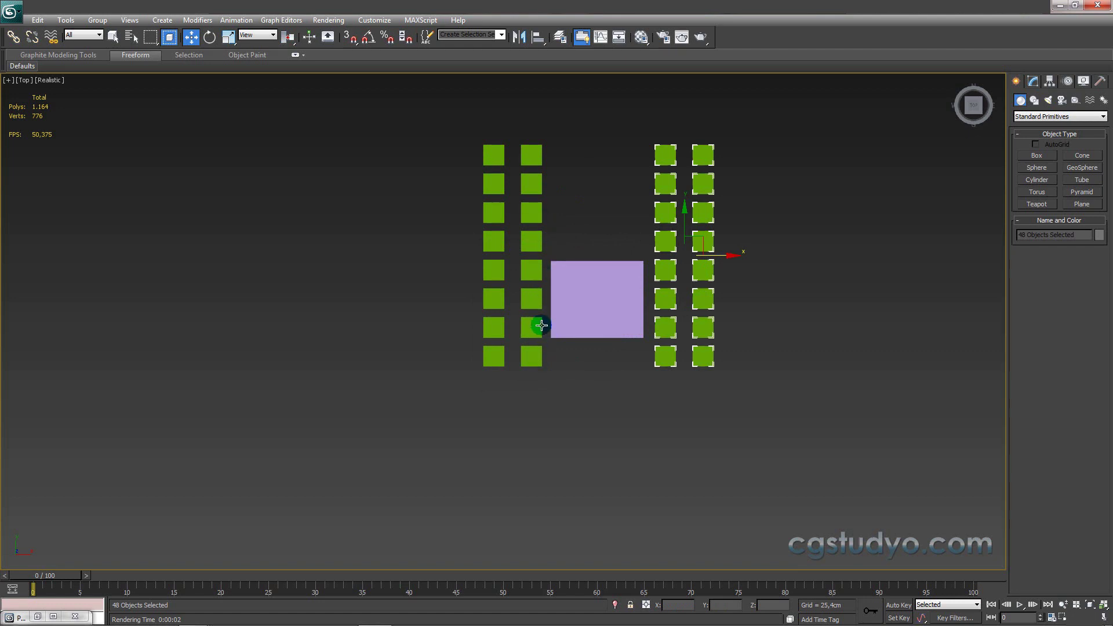
drag(732, 345, 457, 406)
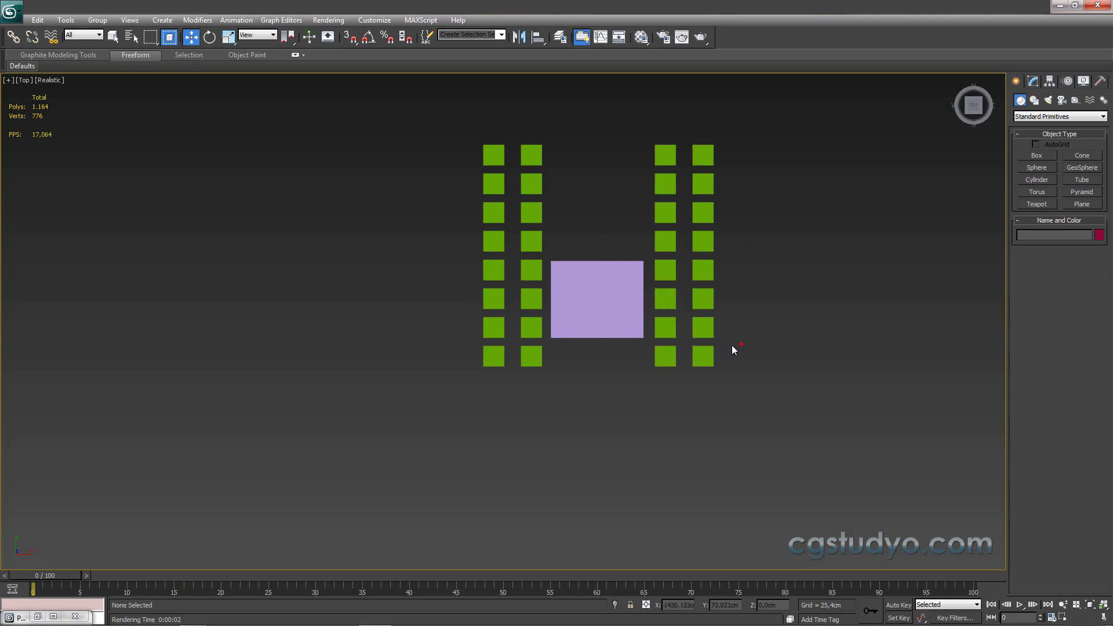
Step: Delete the bottom row of proxy trees, leaving four columns of seven
key(Delete)
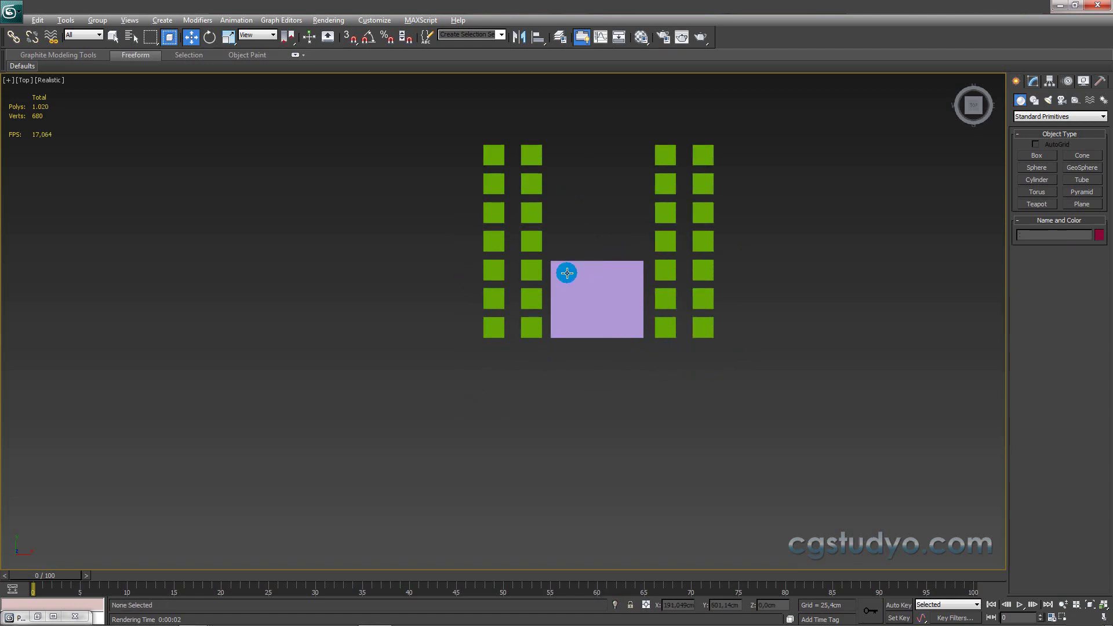
alt+middle_drag(566, 270, 596, 238)
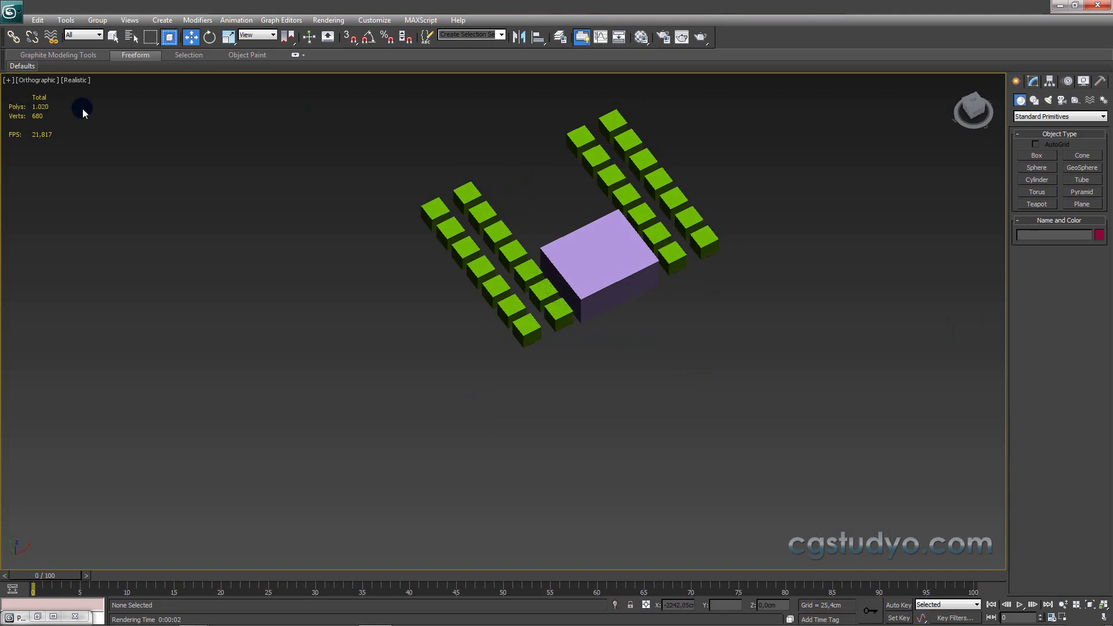
scroll(323, 313, up, 1)
scroll(476, 259, up, 2)
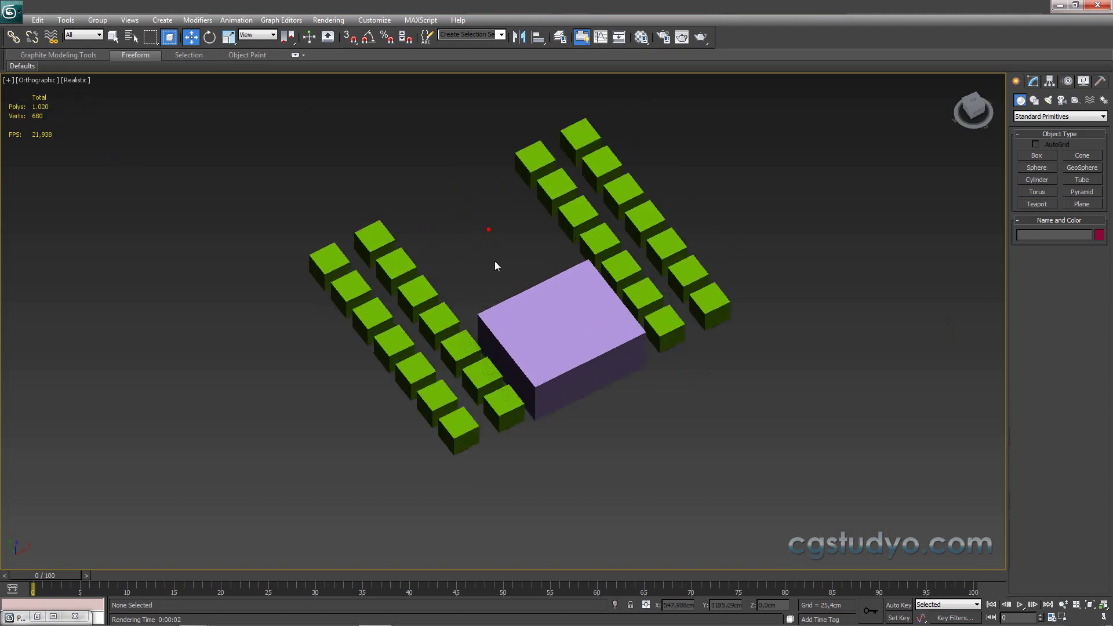
alt+middle_drag(495, 266, 481, 259)
Step: Orbit around the tree rows, toggling wireframe, and return to the Perspective view
key(F3)
mouse_move(467, 311)
alt+middle_down()
mouse_move(316, 316)
mouse_move(412, 328)
alt+middle_up()
key(F3)
mouse_move(460, 298)
alt+middle_down()
mouse_move(629, 310)
mouse_move(522, 342)
mouse_move(596, 365)
mouse_move(701, 330)
mouse_move(667, 323)
mouse_move(678, 316)
mouse_move(704, 324)
mouse_move(609, 368)
mouse_move(616, 303)
mouse_move(646, 302)
mouse_move(490, 305)
mouse_move(556, 319)
alt+middle_up()
key(p)
scroll(616, 303, up, 3)
scroll(509, 293, up, 2)
scroll(514, 286, down, 2)
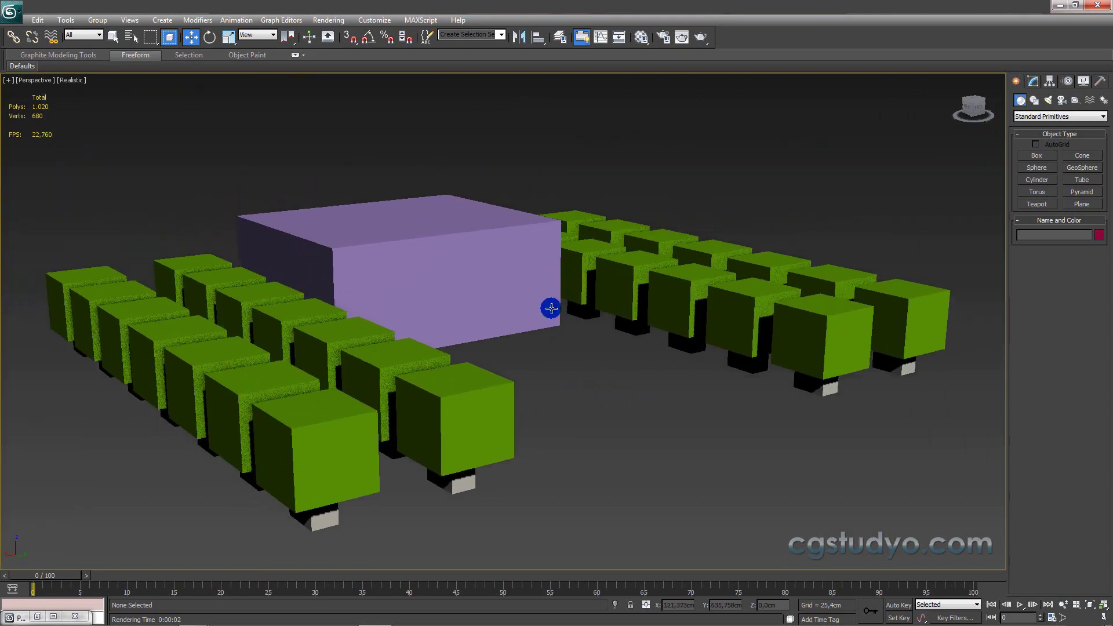
Step: Render the four proxy columns as full leafy trees, then close the frame buffer
click(327, 20)
click(348, 34)
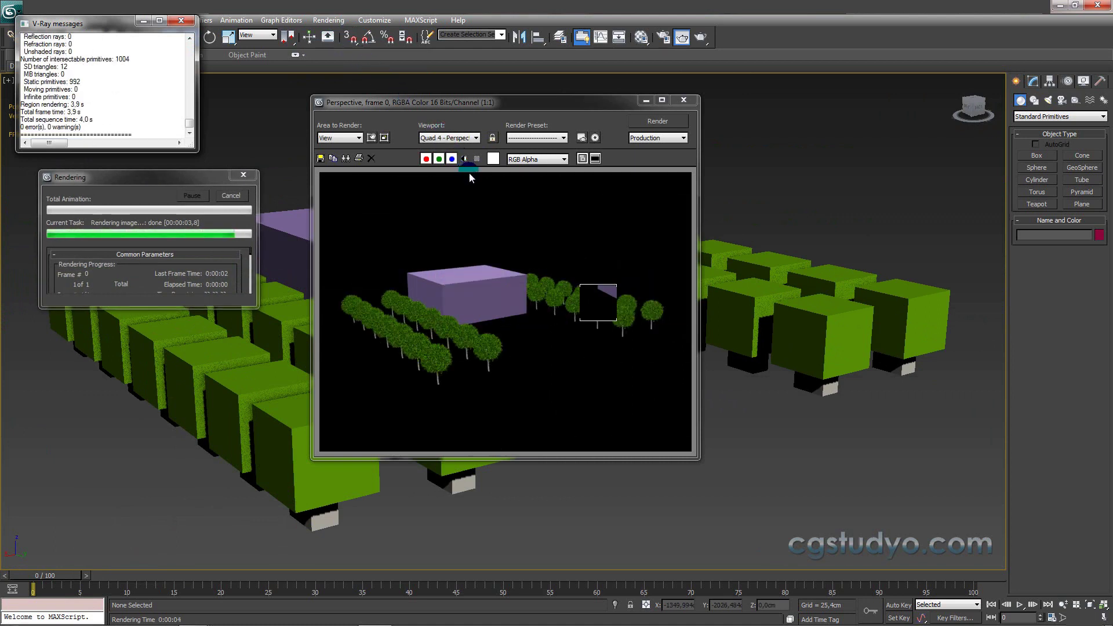
click(181, 20)
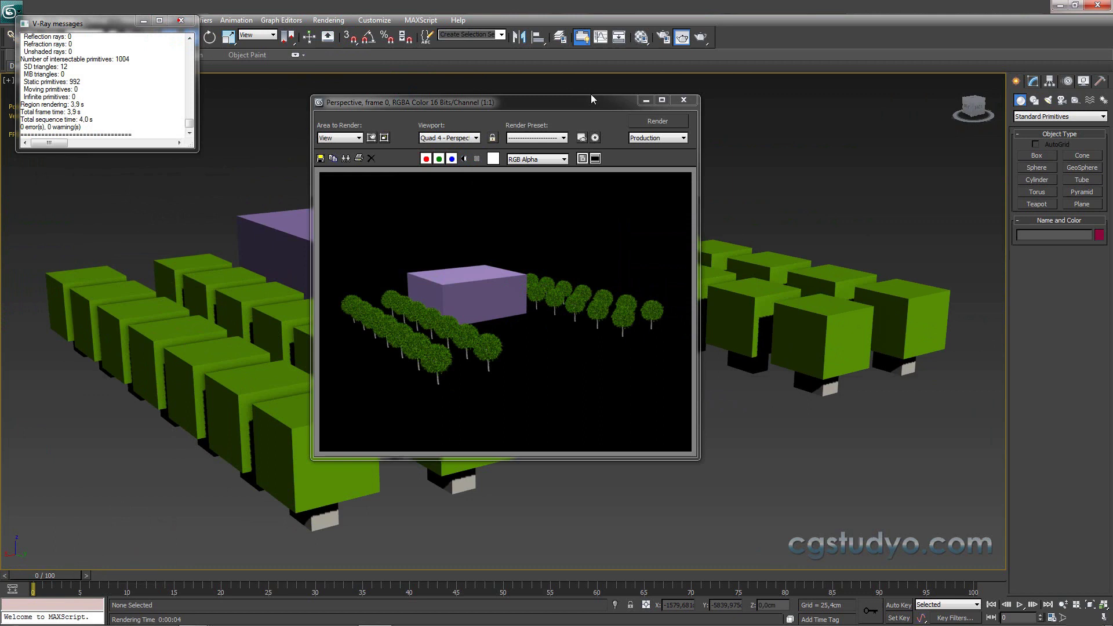
click(648, 101)
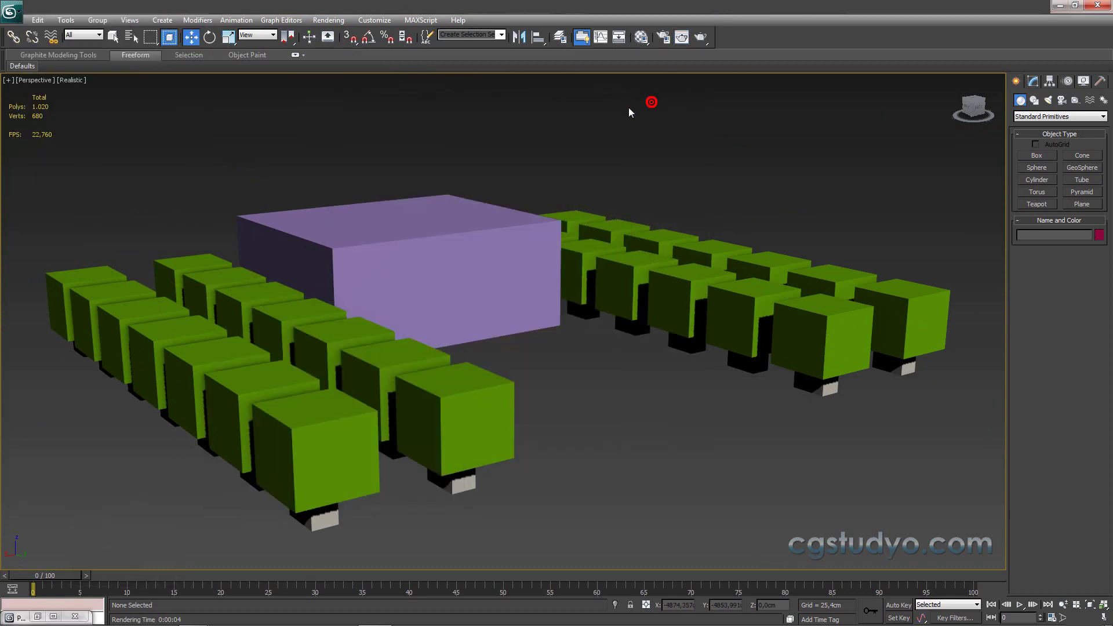
Step: Zoom in and click through several proxy trees in the rows
scroll(601, 283, up, 2)
scroll(620, 279, up, 3)
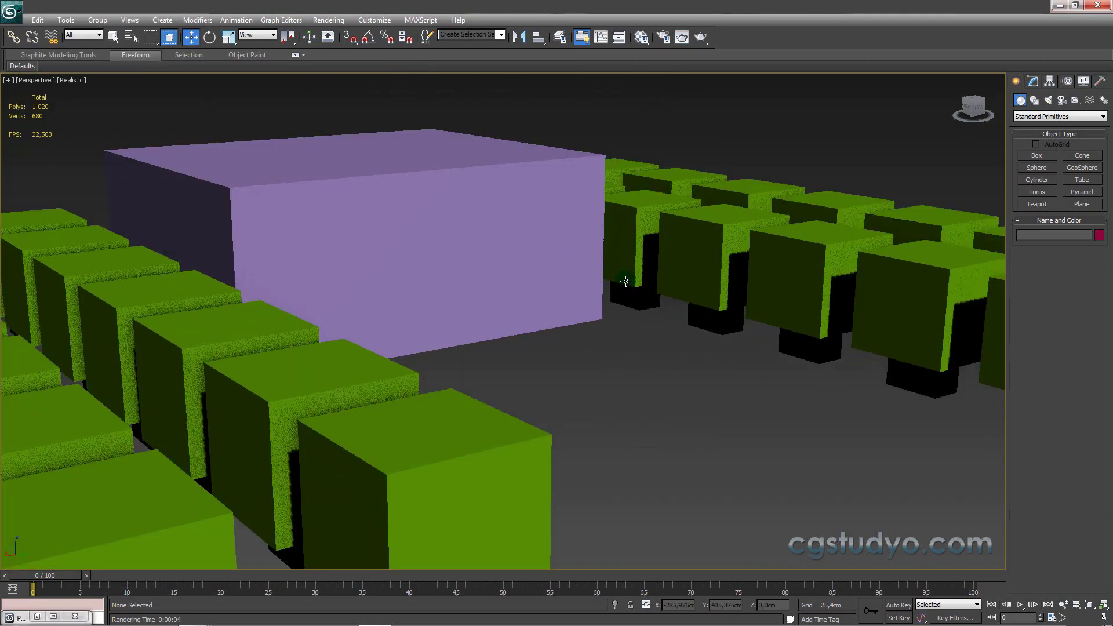
scroll(569, 209, up, 3)
scroll(563, 207, up, 2)
scroll(563, 207, down, 5)
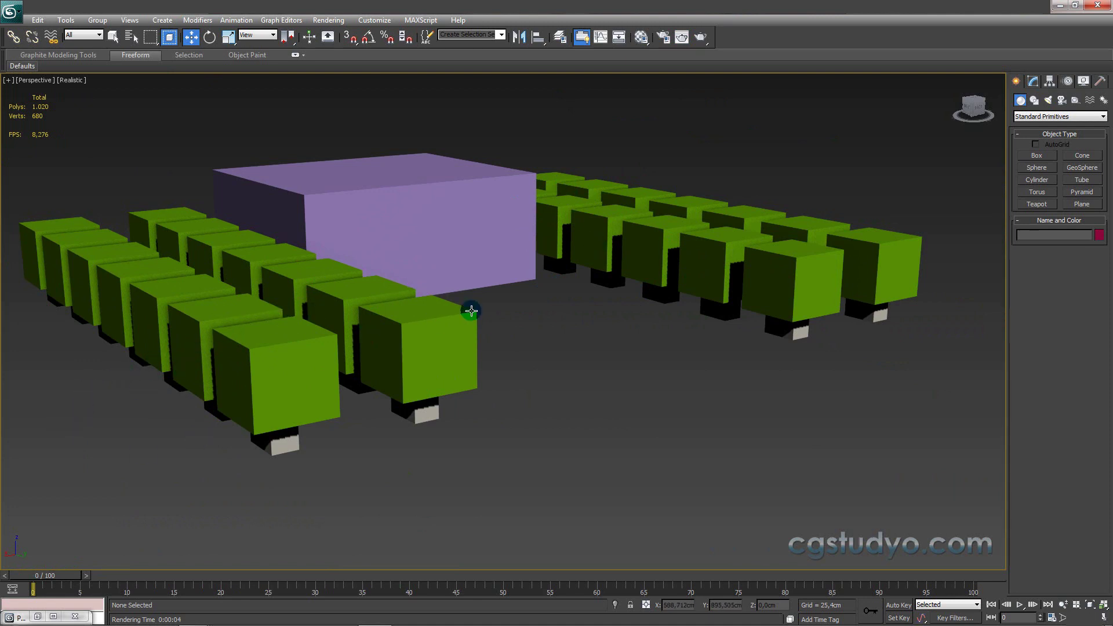
click(448, 338)
click(328, 321)
click(285, 373)
click(198, 329)
Step: Select the purple box Box001 and show its length, width and height in the Modify panel
scroll(298, 373, up, 3)
scroll(298, 373, up, 2)
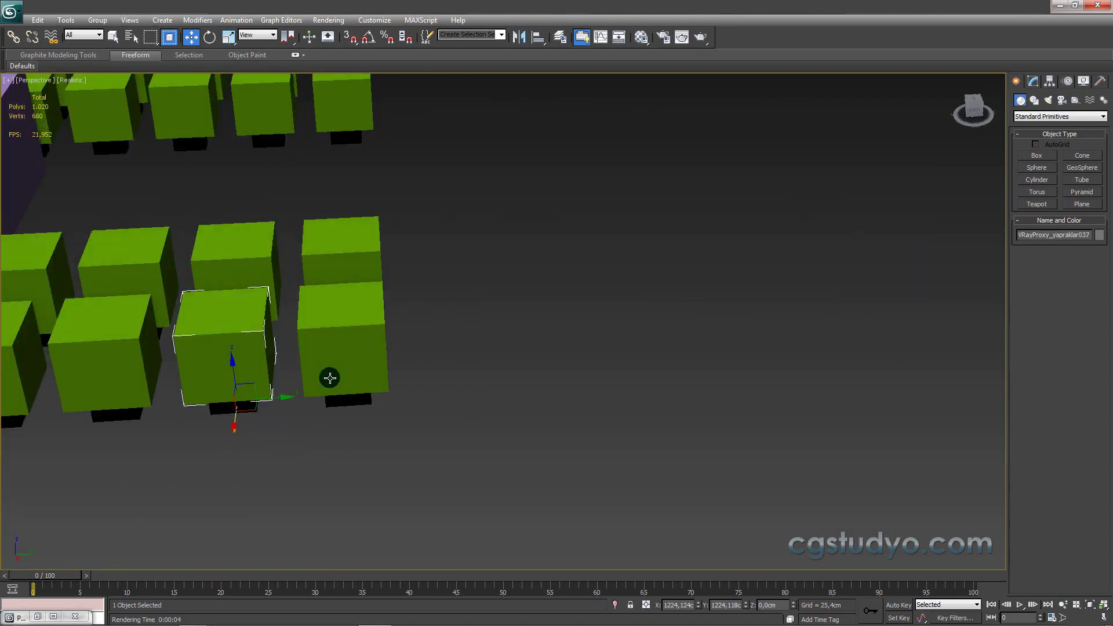
scroll(326, 378, down, 4)
mouse_move(614, 241)
alt+middle_down()
mouse_move(509, 249)
mouse_move(519, 201)
mouse_move(593, 100)
mouse_move(604, 228)
mouse_move(574, 249)
mouse_move(543, 338)
mouse_move(537, 306)
alt+middle_up()
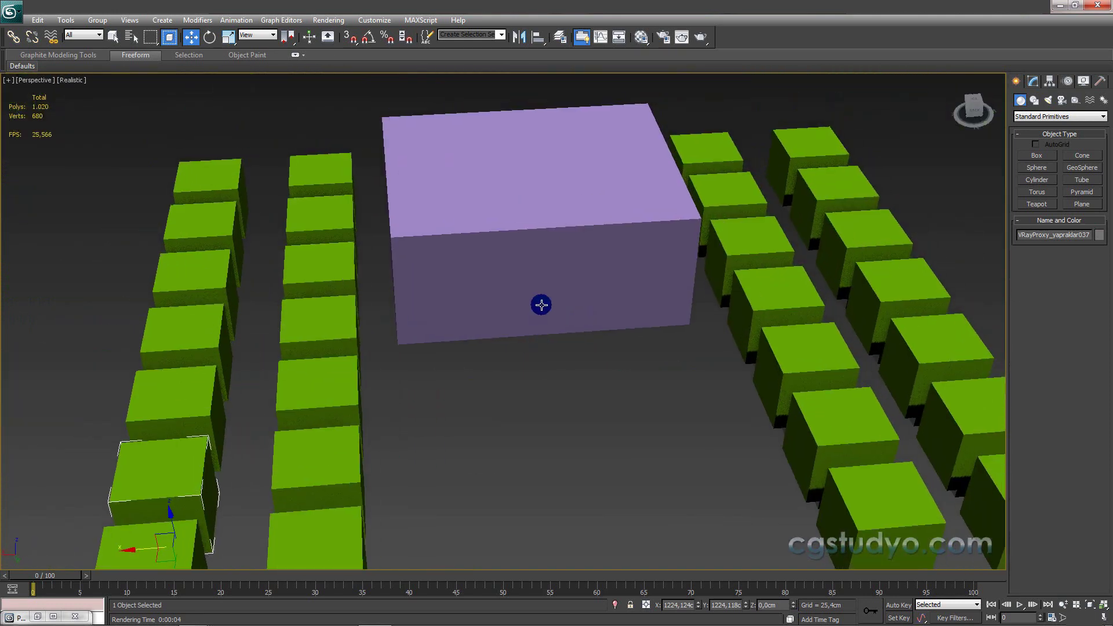
scroll(537, 305, down, 4)
click(549, 261)
mouse_move(549, 261)
alt+middle_down()
mouse_move(559, 316)
mouse_move(585, 303)
mouse_move(456, 342)
alt+middle_up()
scroll(459, 341, up, 5)
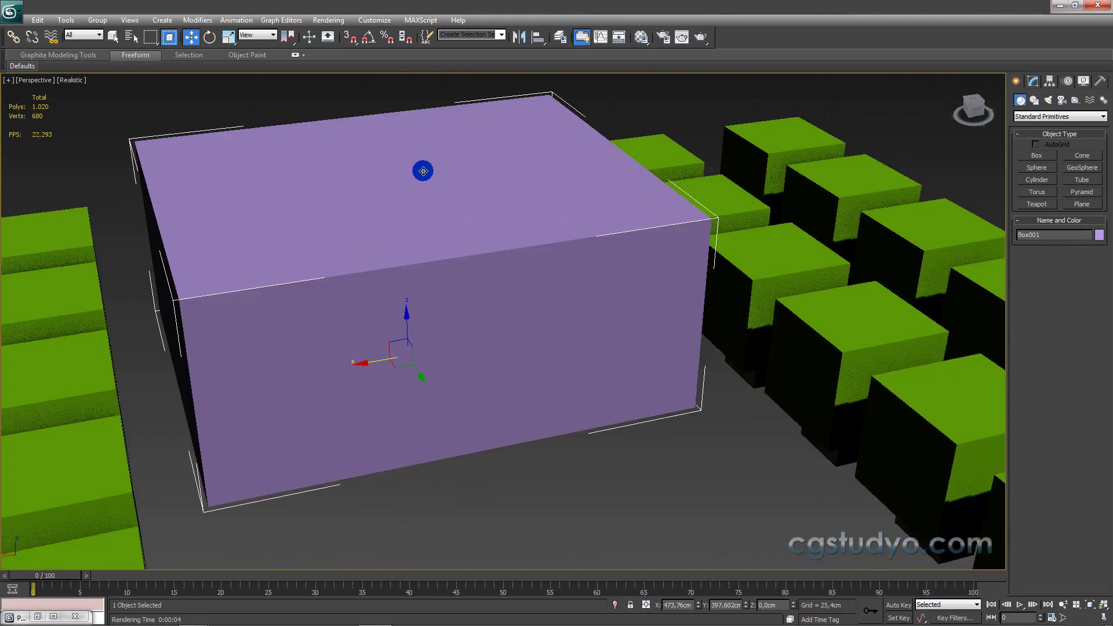
scroll(432, 216, down, 4)
scroll(423, 258, down, 3)
mouse_move(423, 258)
alt+middle_down()
mouse_move(412, 279)
mouse_move(388, 214)
mouse_move(485, 334)
alt+middle_up()
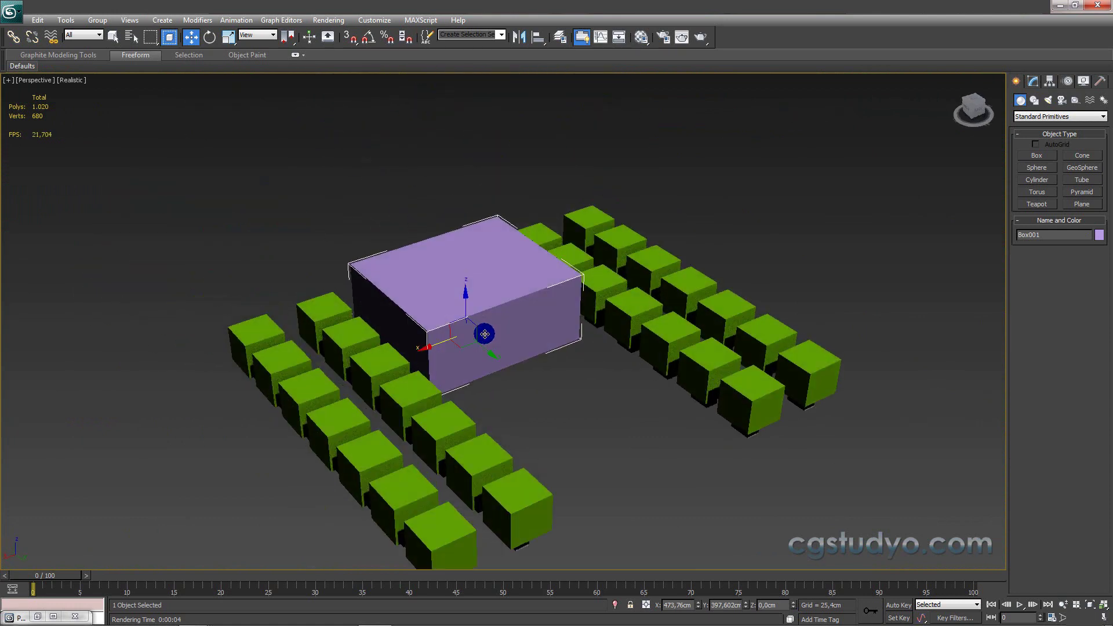
click(1033, 80)
middle_drag(901, 197, 757, 193)
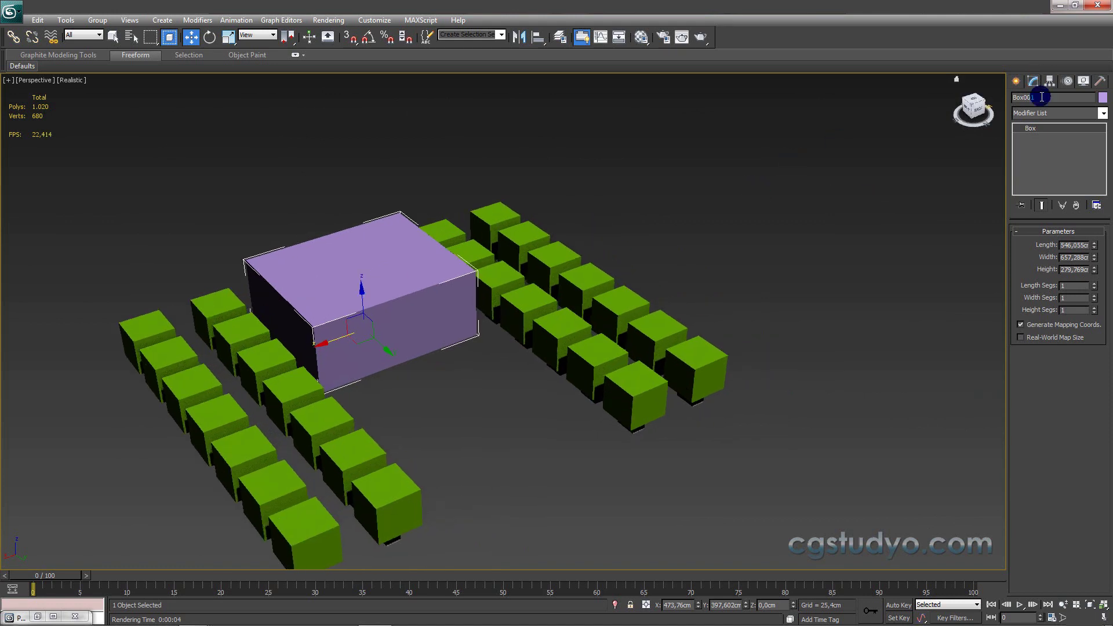
Step: Clear the selection and pick VRayProxy from the VRay category under Create > Geometry
click(673, 327)
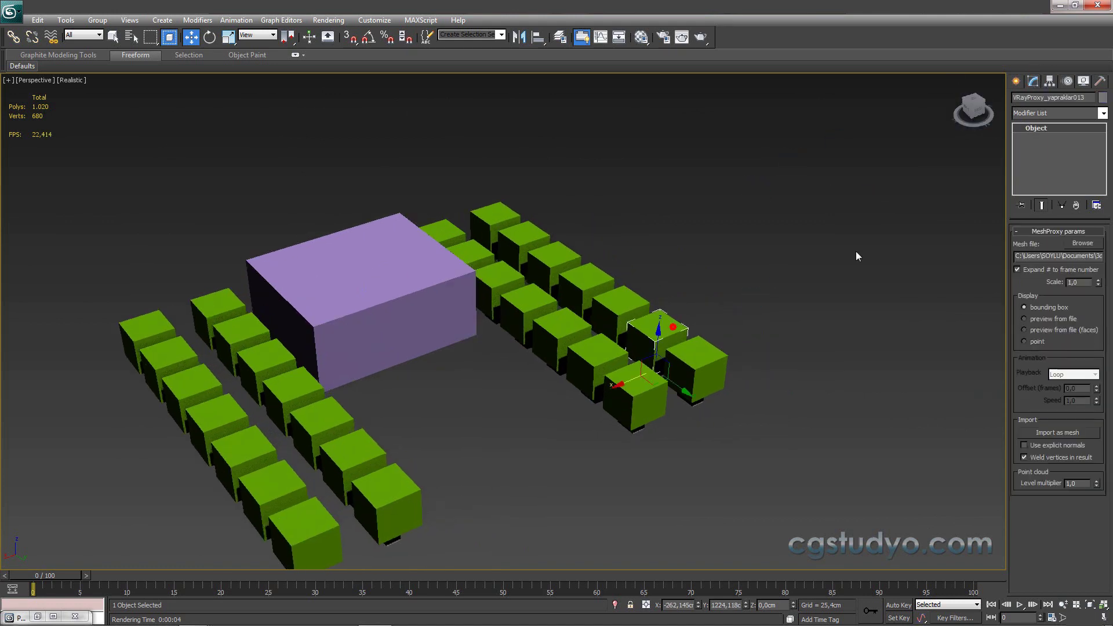
click(935, 226)
click(1016, 81)
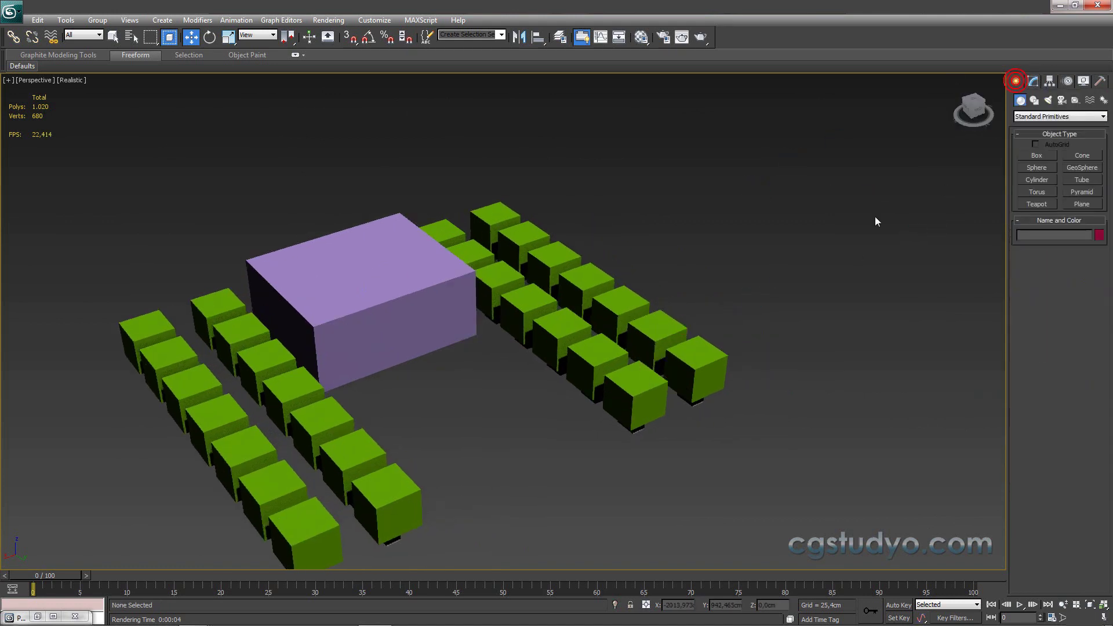
middle_drag(876, 221, 806, 228)
click(1030, 116)
click(1025, 224)
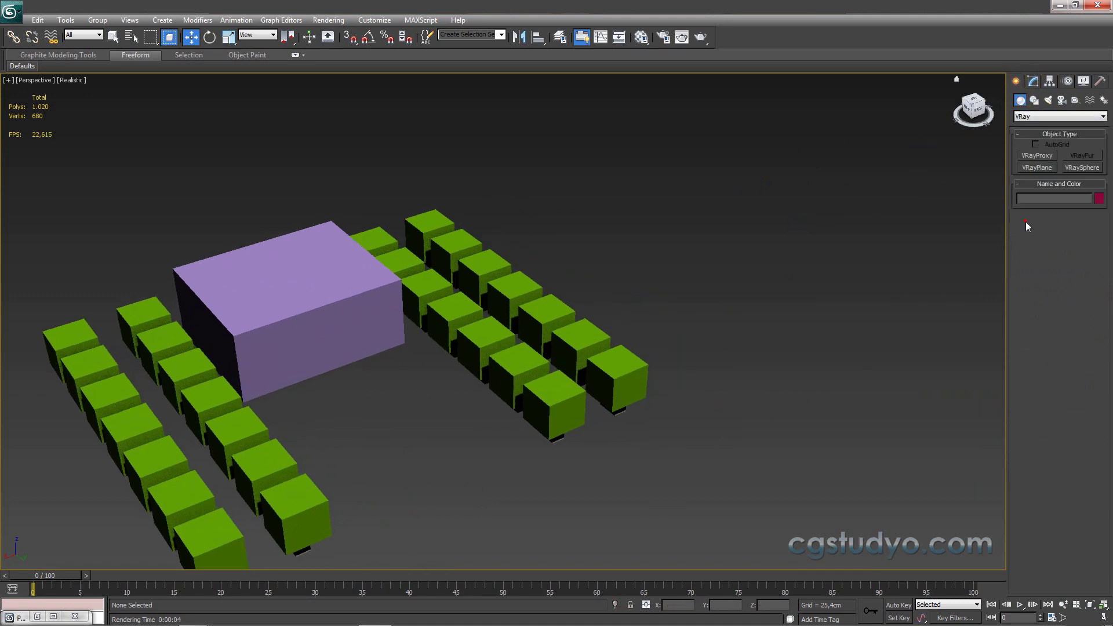
click(1035, 155)
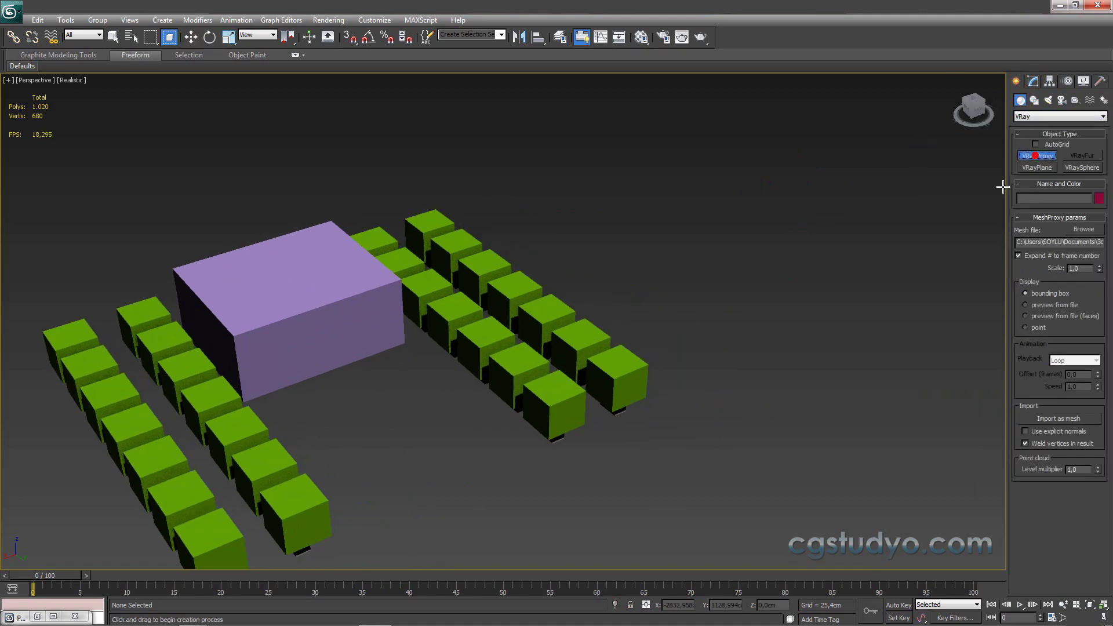
Step: Place a VRayProxy right of the tree rows, loaded from yapraklar007.vrmesh
click(860, 258)
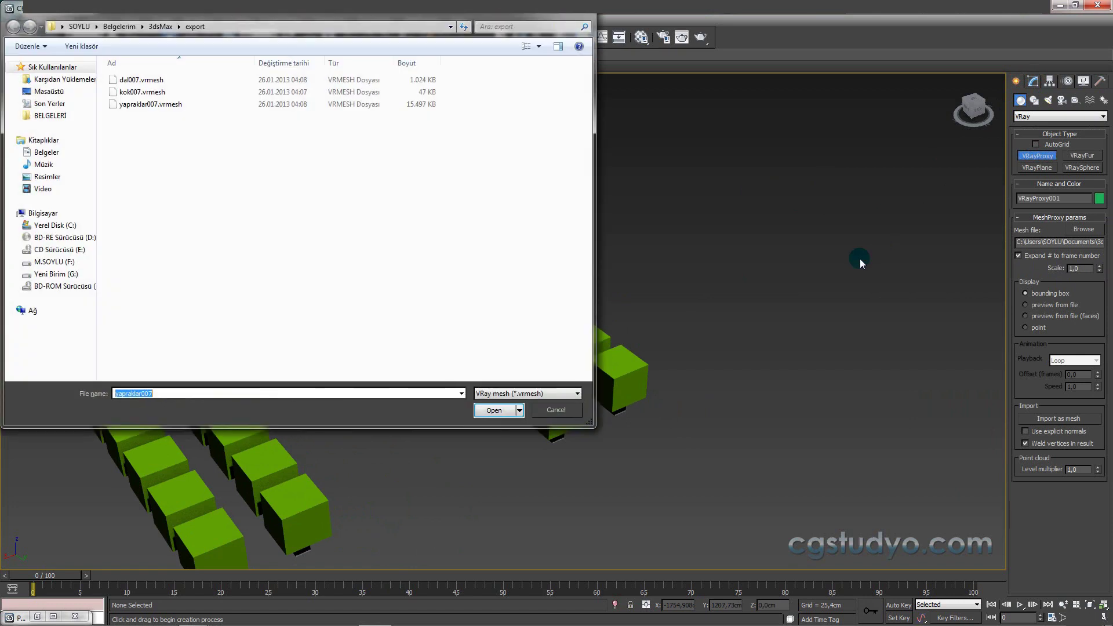
click(184, 105)
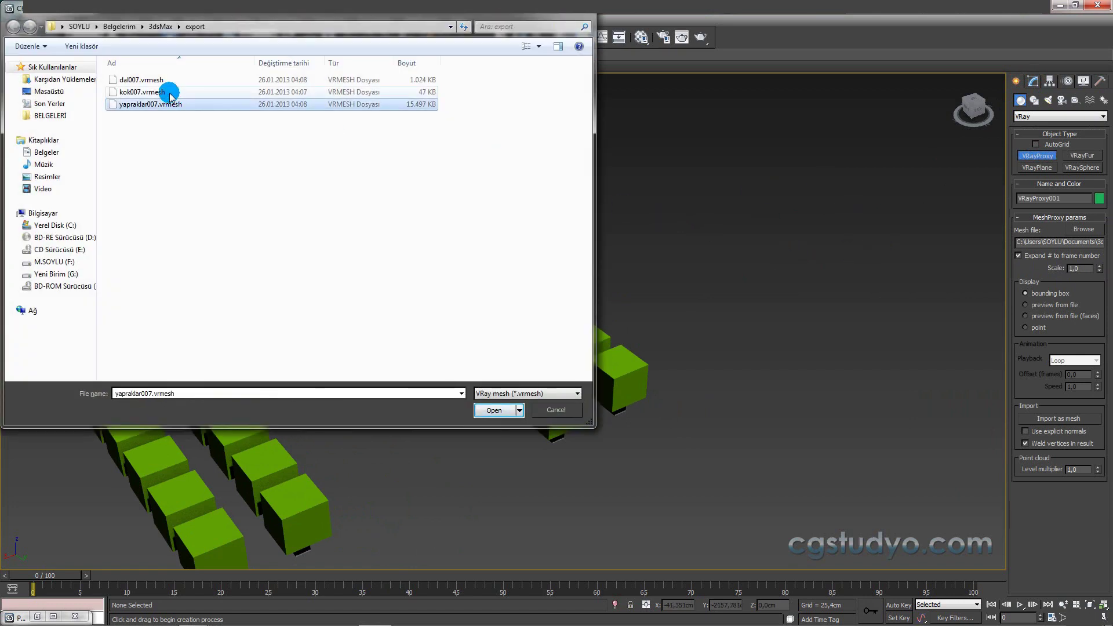
click(166, 93)
click(154, 79)
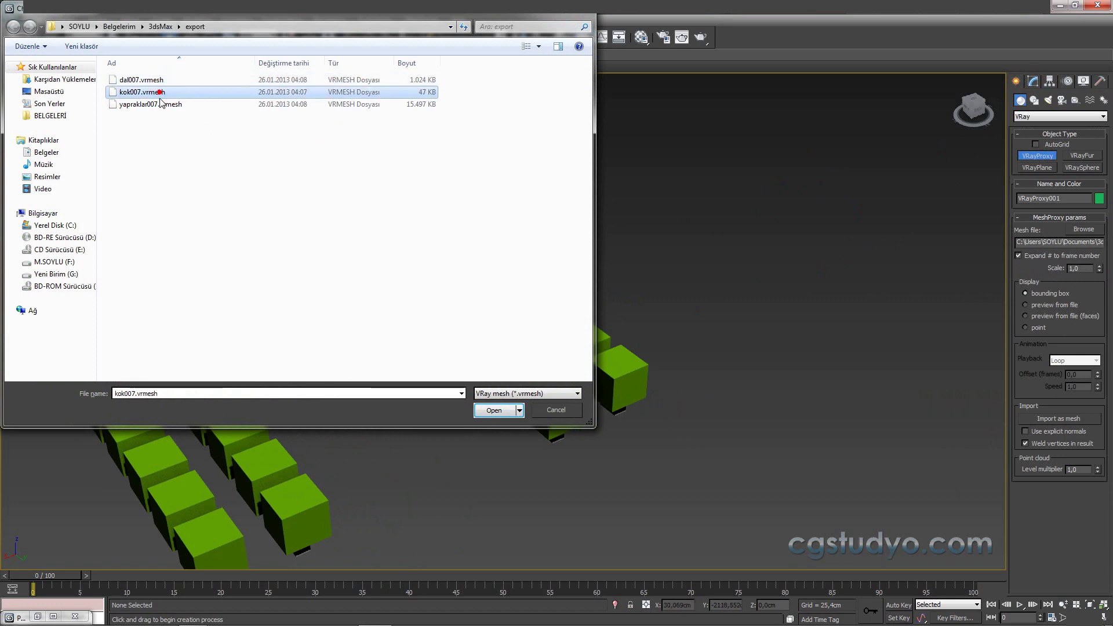
click(162, 104)
click(154, 92)
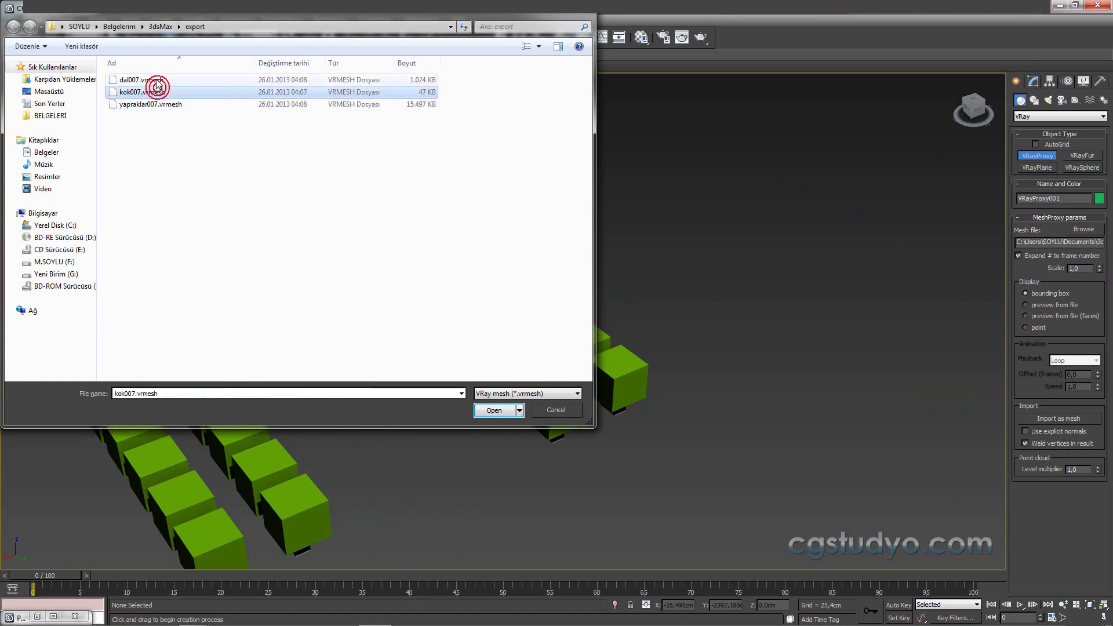
click(152, 80)
click(149, 92)
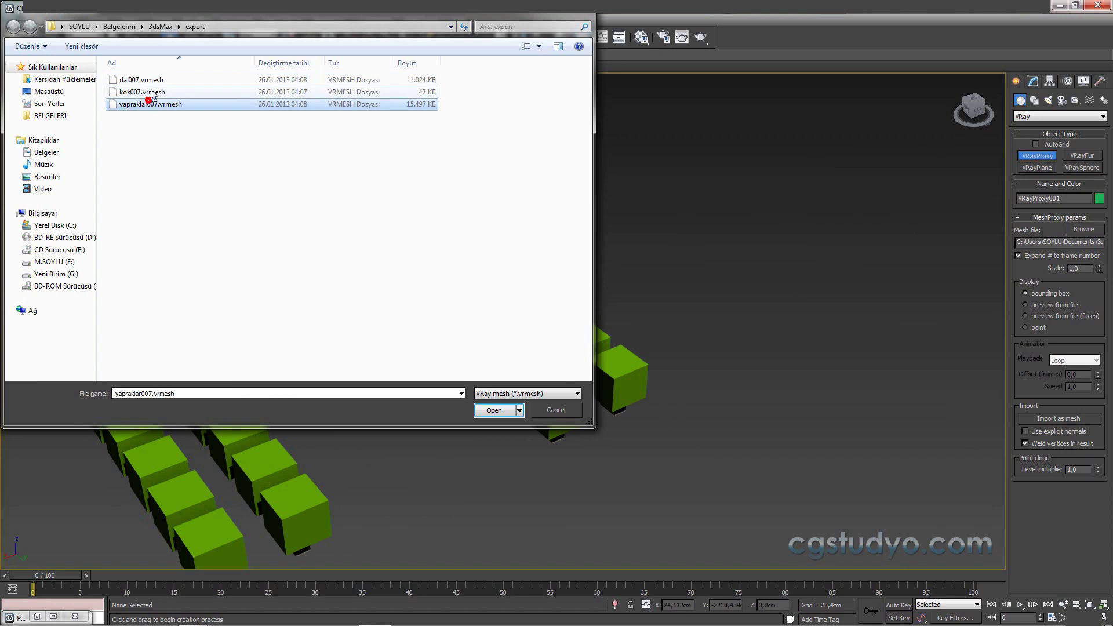
click(153, 80)
click(153, 92)
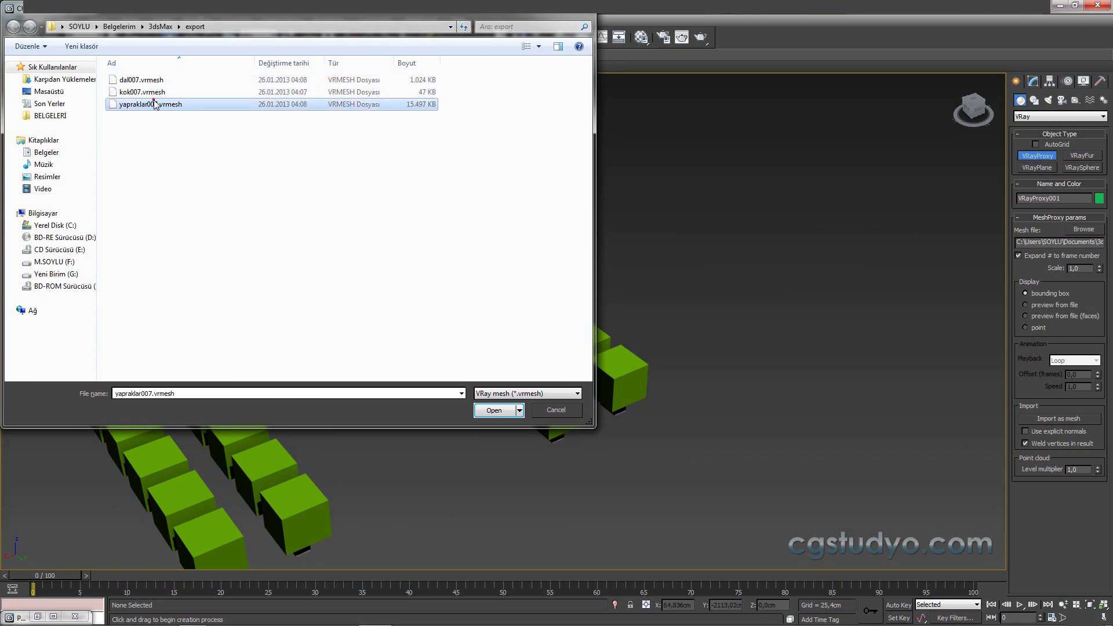
click(494, 410)
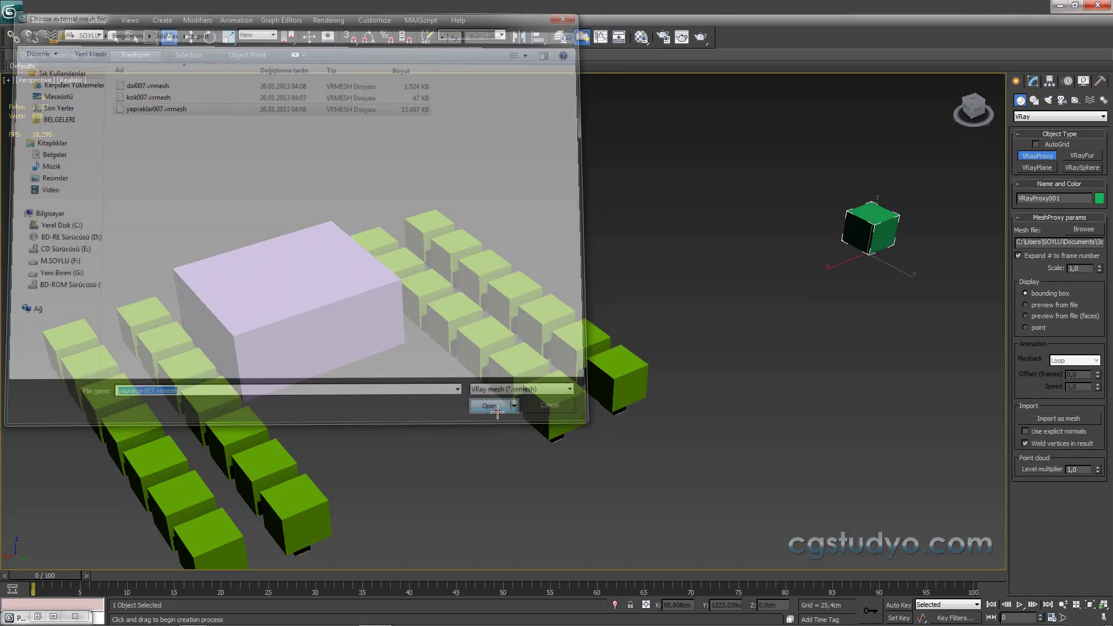
key(w)
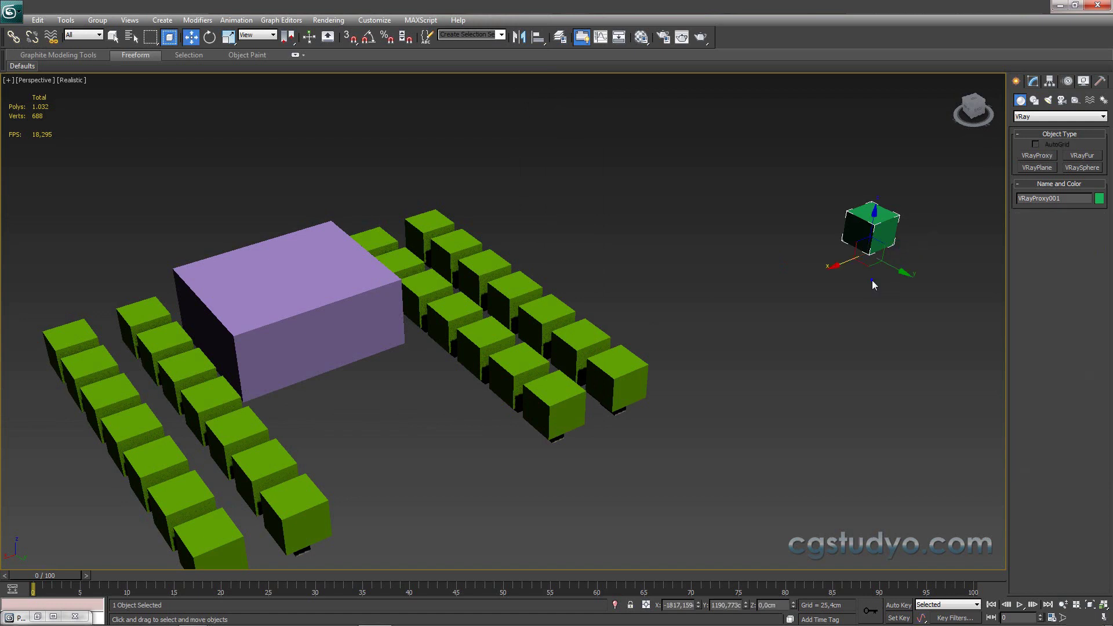
Step: Add a second proxy below the first, loaded from kok007.vrmesh
click(1028, 158)
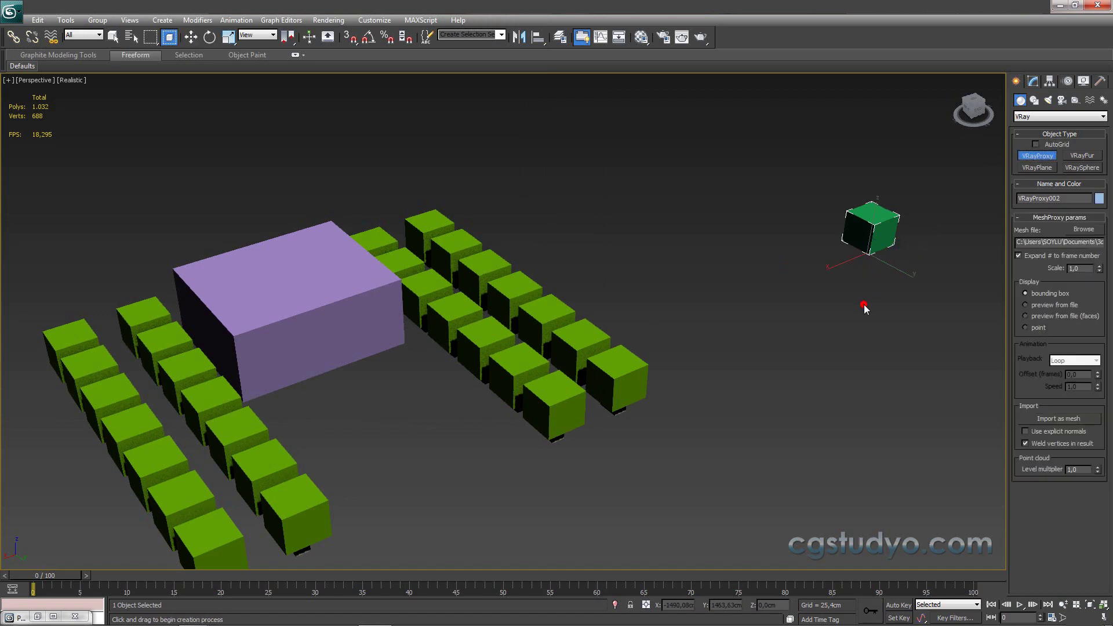
click(864, 308)
click(144, 92)
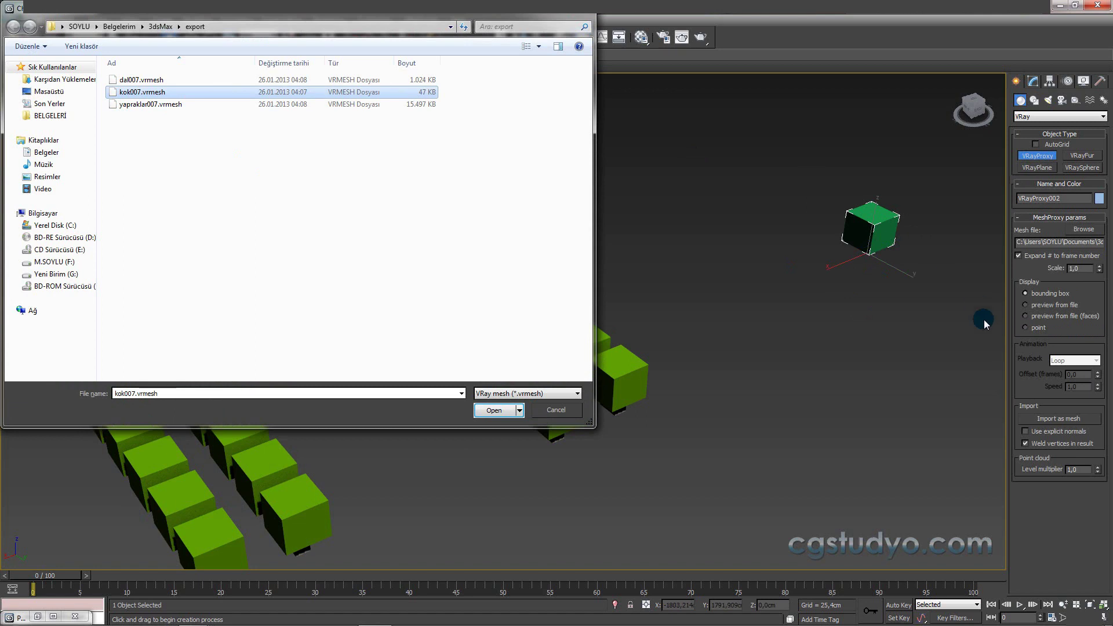
click(510, 415)
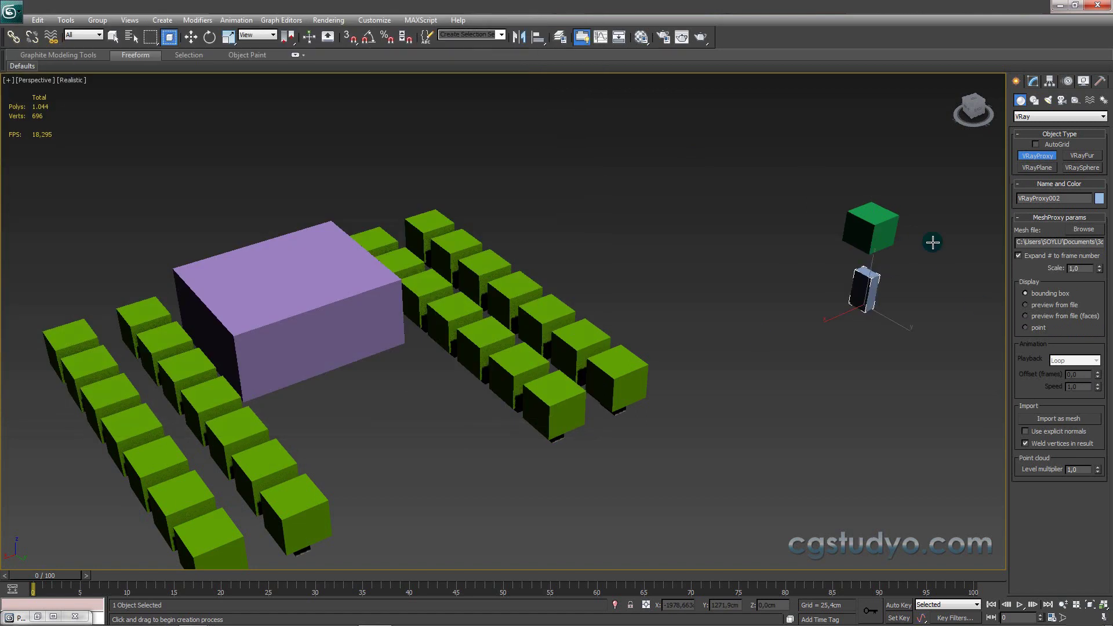
key(w)
Step: Place another proxy from yapraklar007.vrmesh and frame the rows with the new proxies
click(1040, 156)
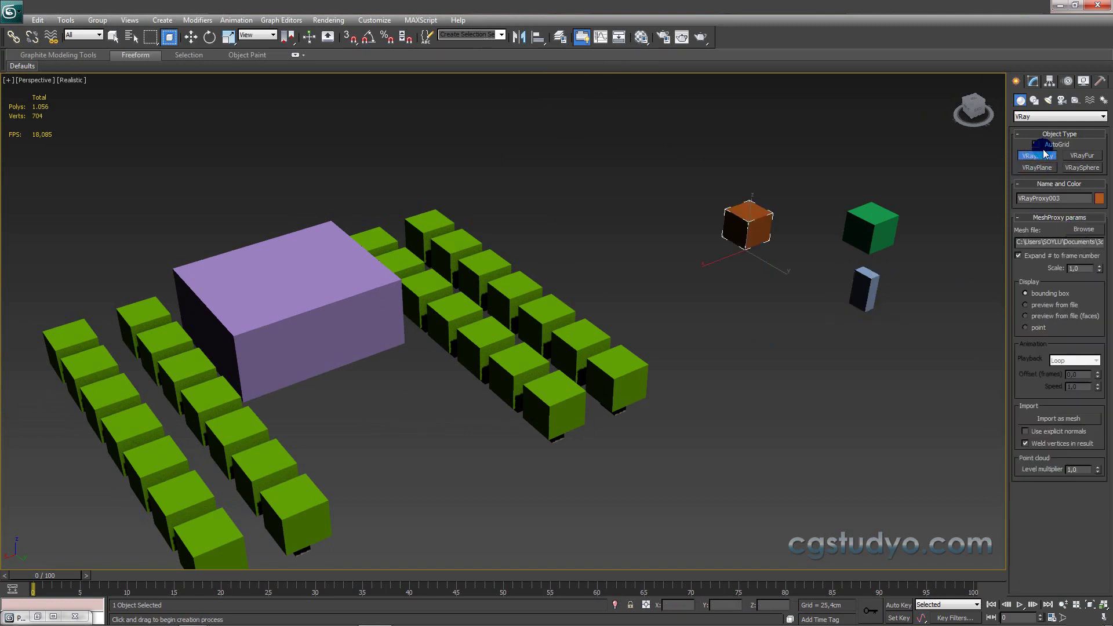
click(722, 329)
click(107, 140)
click(145, 105)
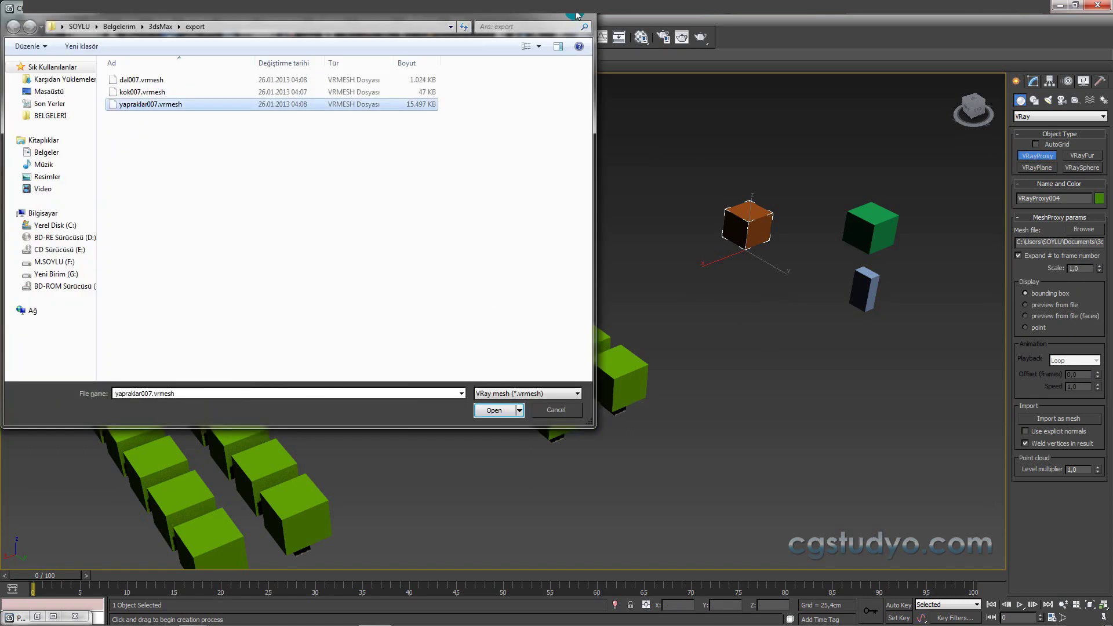
key(Return)
middle_drag(554, 267, 555, 313)
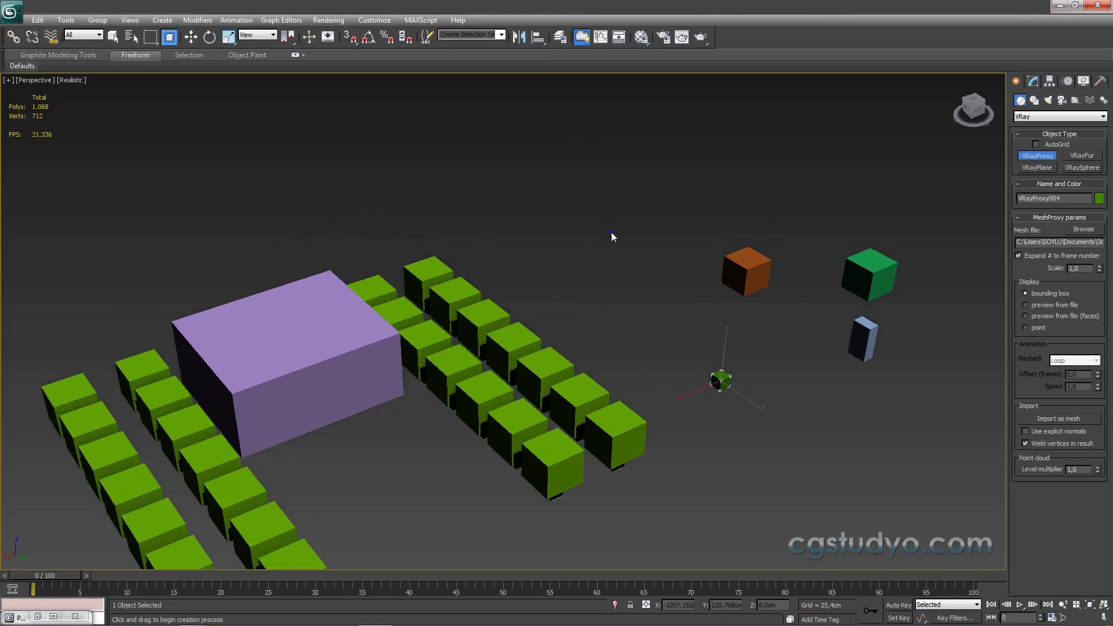
right_click(555, 313)
scroll(554, 204, down, 2)
scroll(574, 214, down, 3)
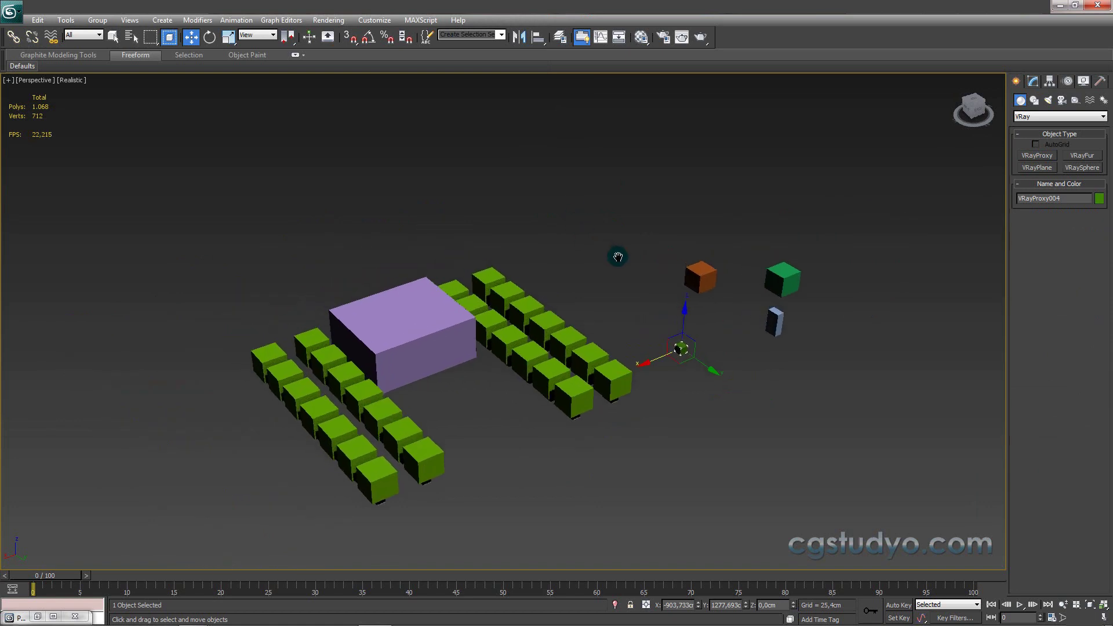
click(1047, 154)
scroll(654, 288, up, 3)
middle_drag(652, 288, 635, 201)
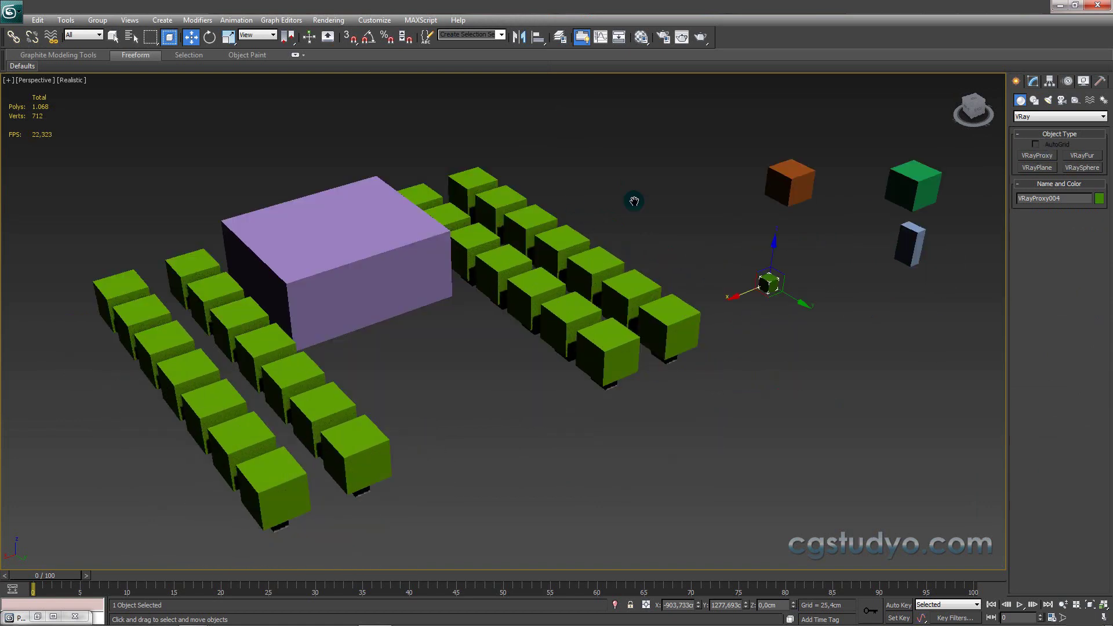